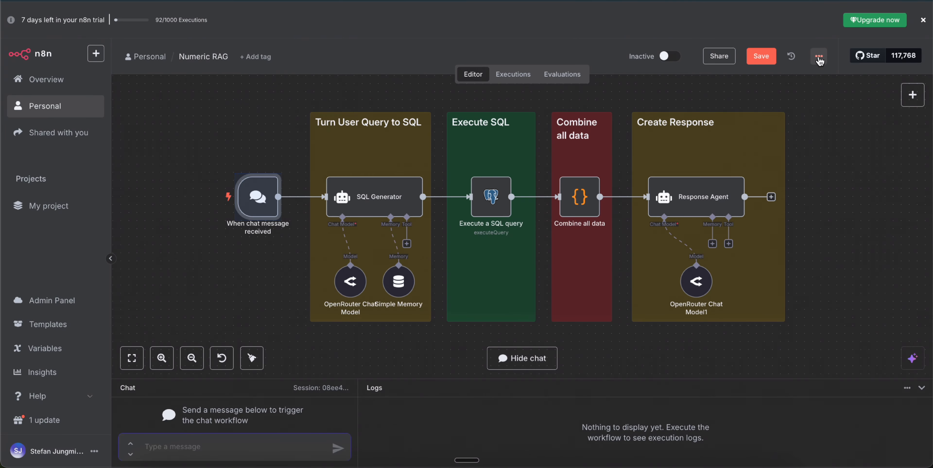
left_click(819, 57)
left_click(813, 167)
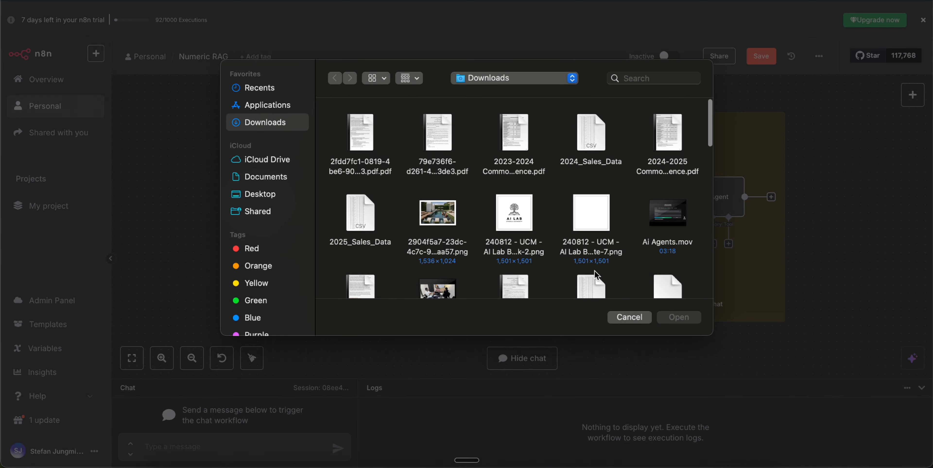
left_click(629, 318)
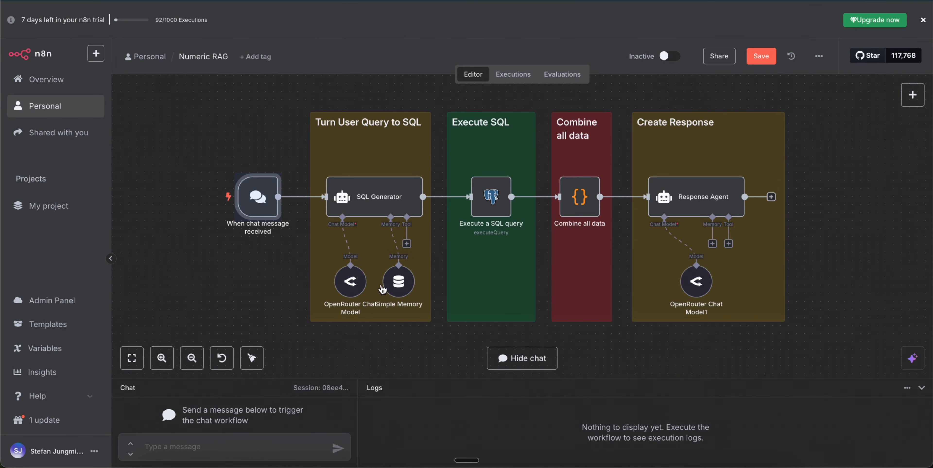
Step: Add a Code node after the Execute a SQL query1 node
mouse_move(370, 168)
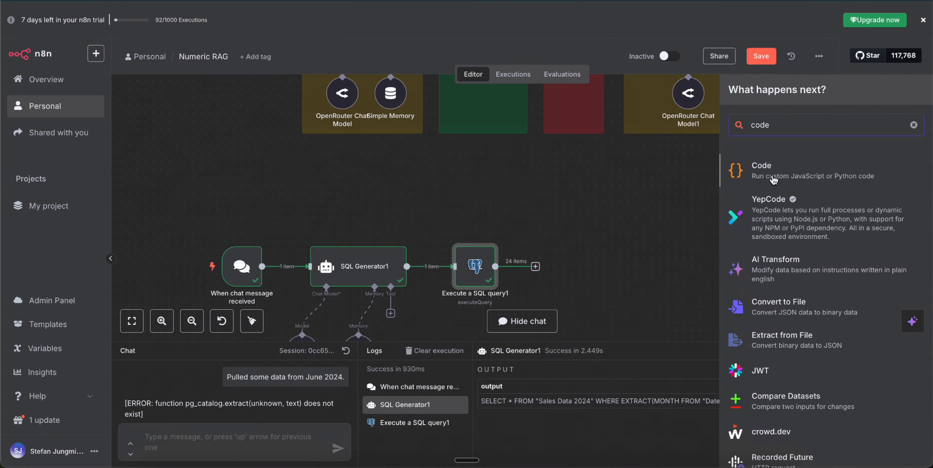
key("Return")
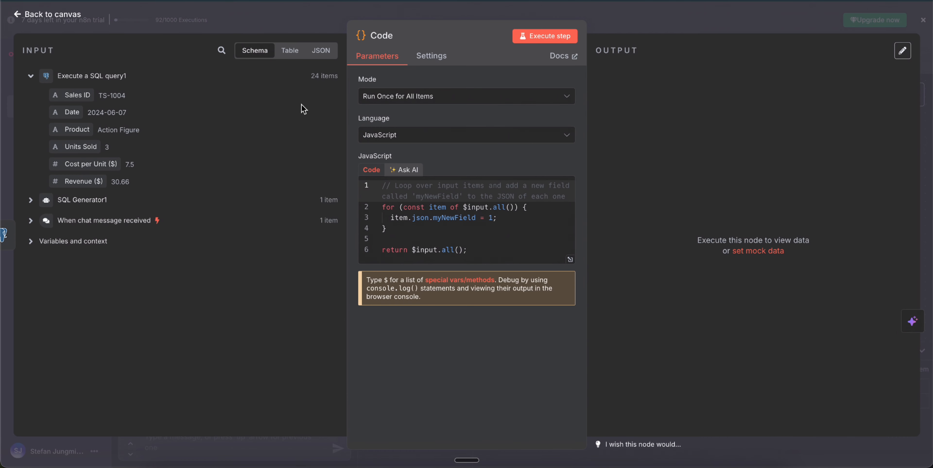
left_click(638, 12)
double_click(559, 271)
scroll(328, 411, "down", 15)
left_click(337, 446)
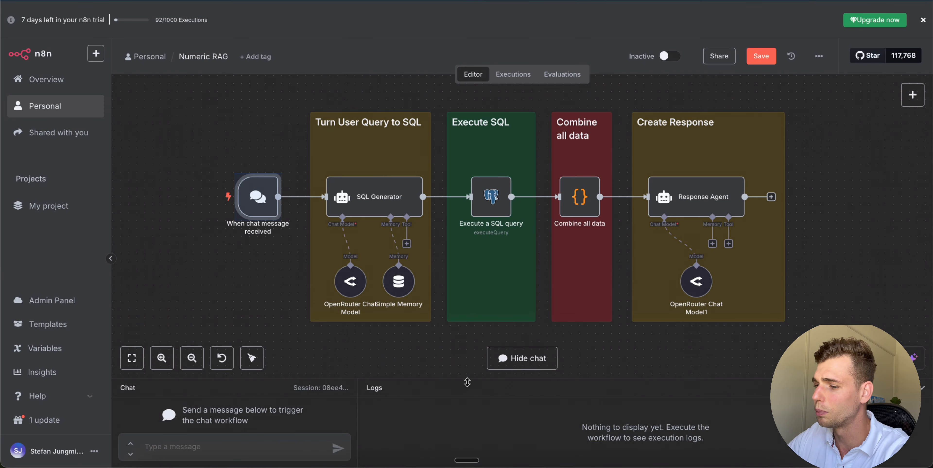
Step: Ask the workflow chat to compare September 2024 and 2025 best sellers with percentage change, plus second and third best sellers of July 2024 and June 2025
left_click_drag(467, 381, 477, 342)
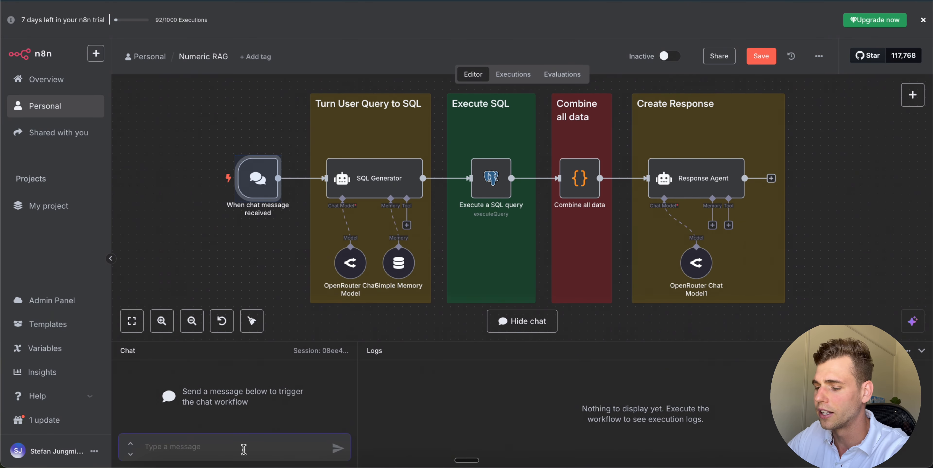
type("Compare the best-selling product from September 2024 with September 2025, and then tell me the percentage change. Also, give me the second and third best-selling products of July 2024 and June 2025.")
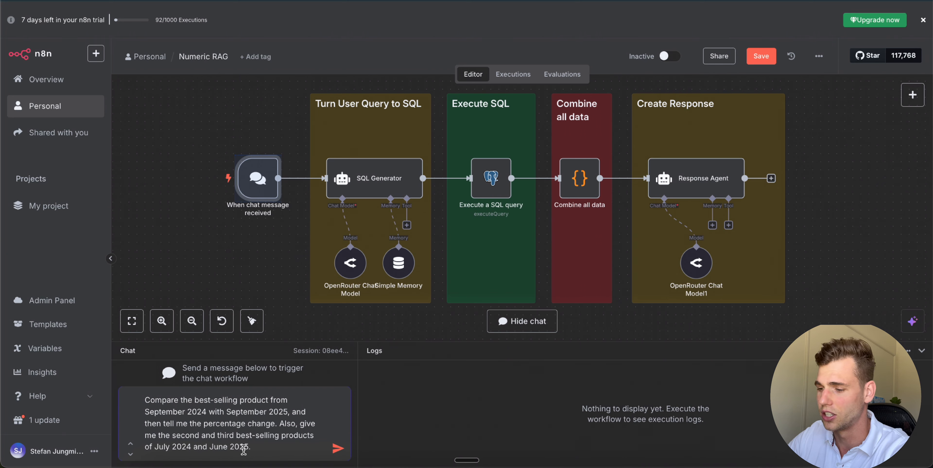
left_click_drag(144, 399, 283, 446)
left_click(282, 448)
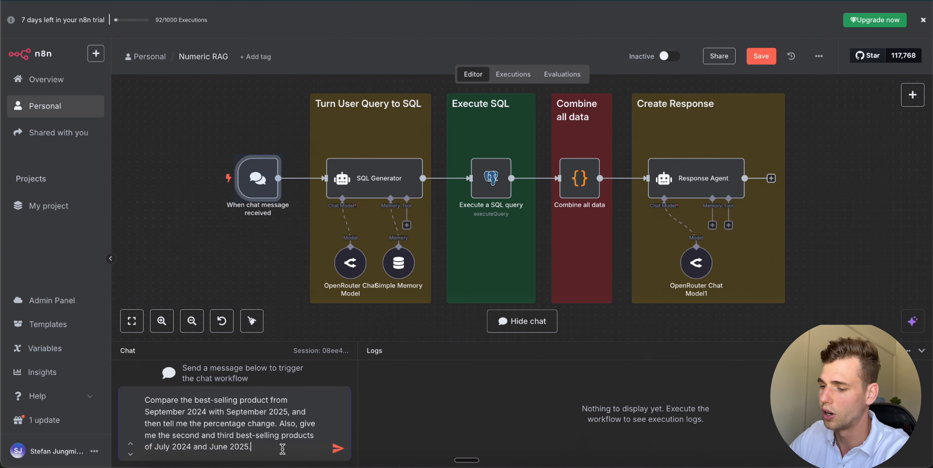
key("Return")
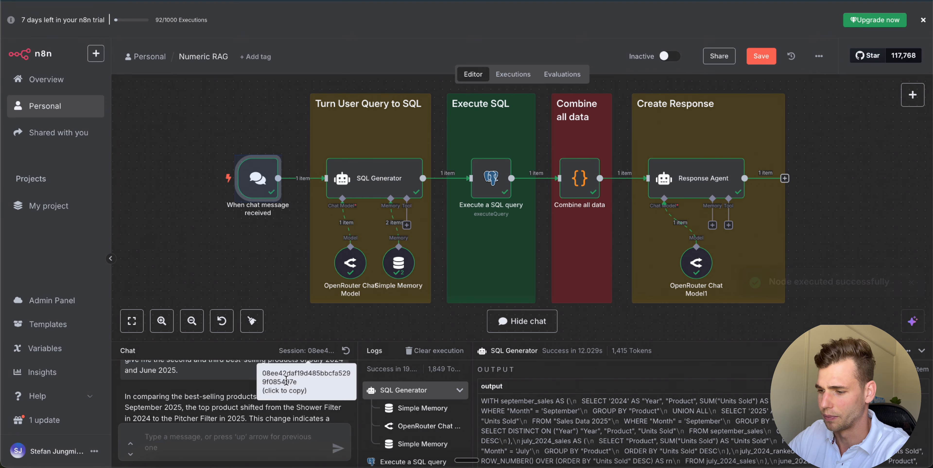
Step: Read the chat reply on the best-selling products, percentage change and runner-up products
scroll(225, 405, "down", 1)
scroll(228, 403, "up", 2)
scroll(239, 397, "down", 2)
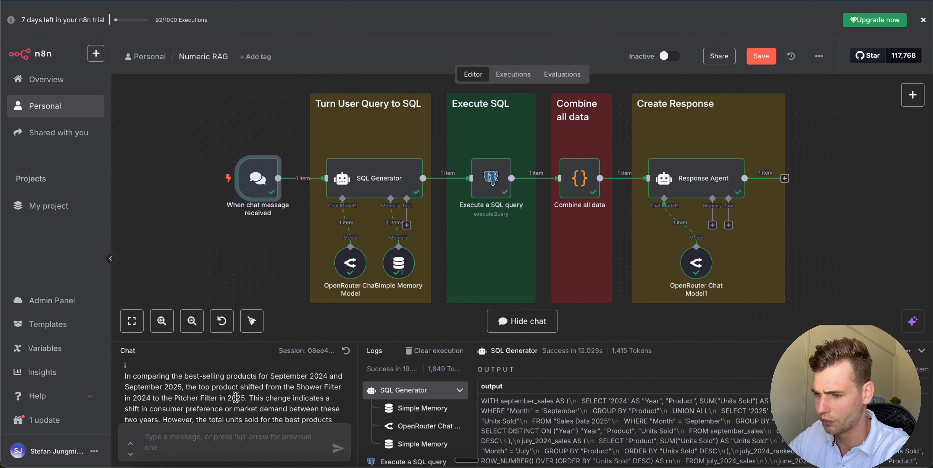
scroll(235, 397, "down", 1)
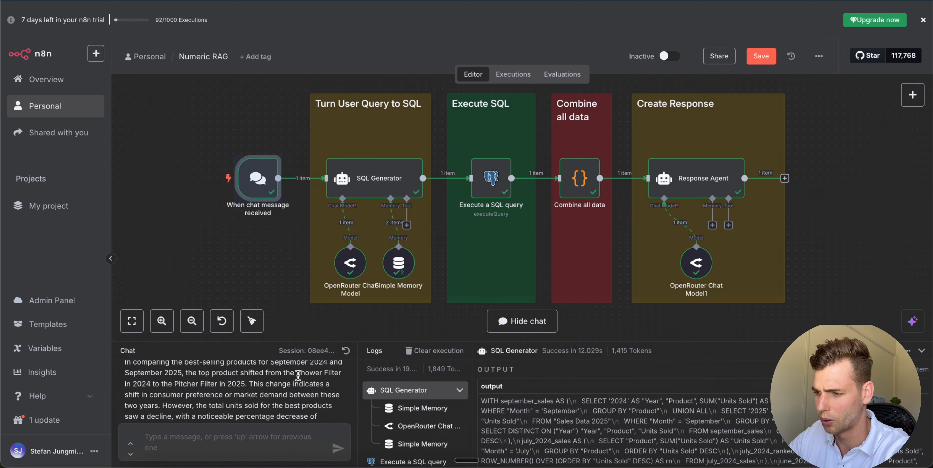
scroll(231, 377, "down", 1)
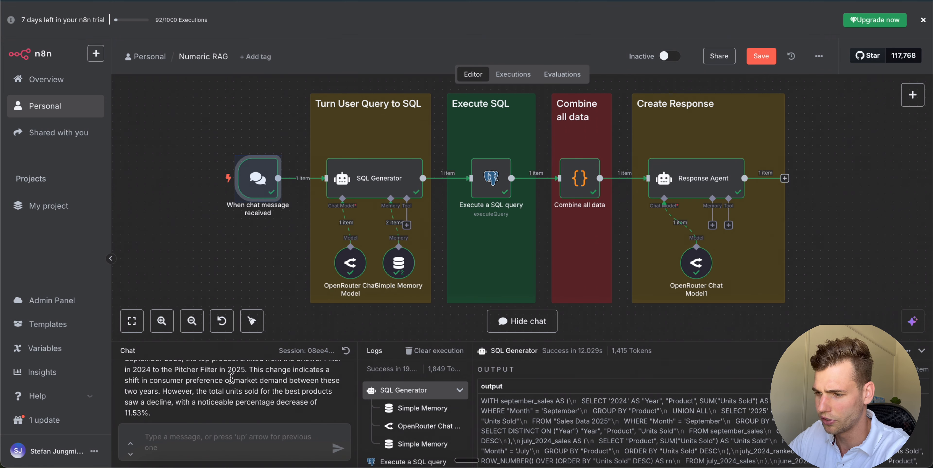
scroll(229, 388, "down", 1)
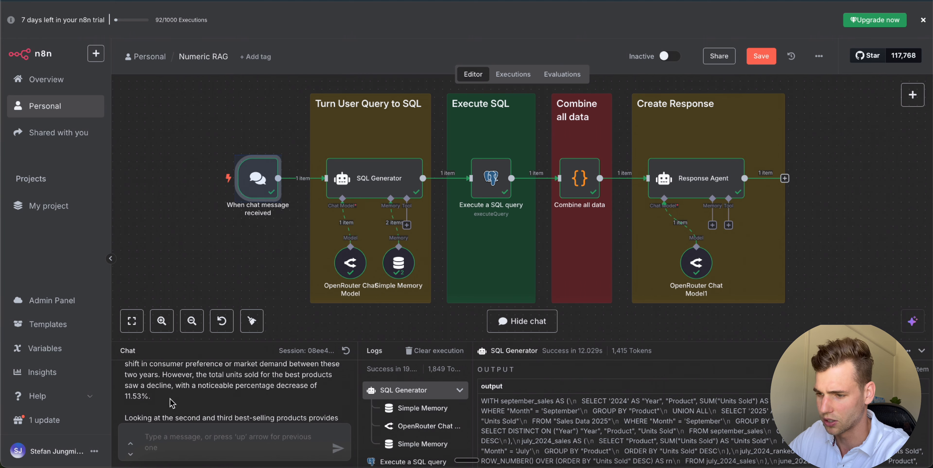
scroll(182, 399, "down", 5)
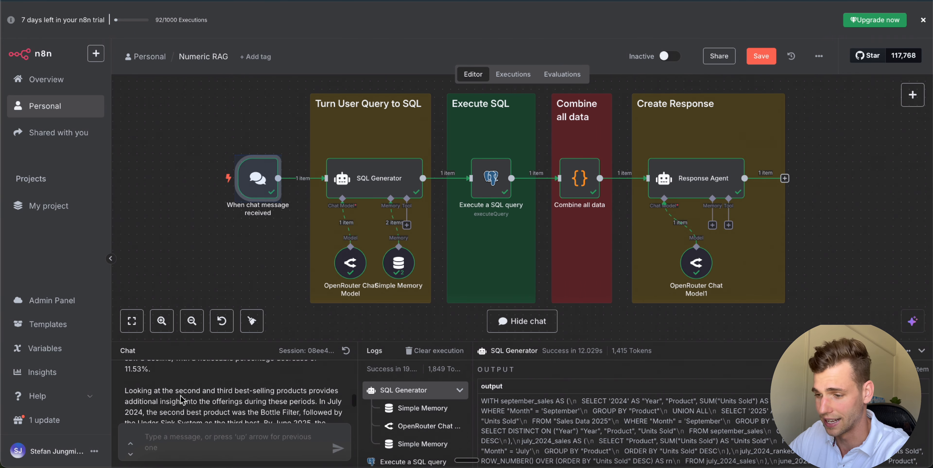
scroll(182, 399, "up", 2)
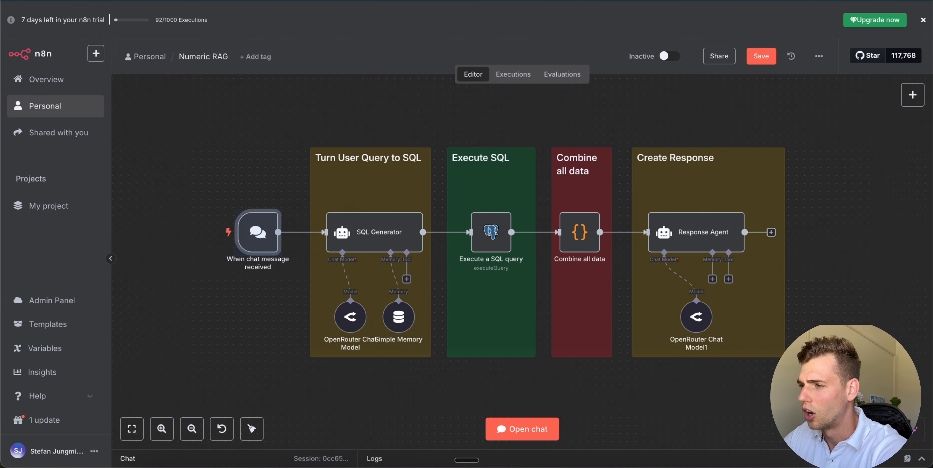
Step: Open ChatGPT in a new browser tab
key("super+t")
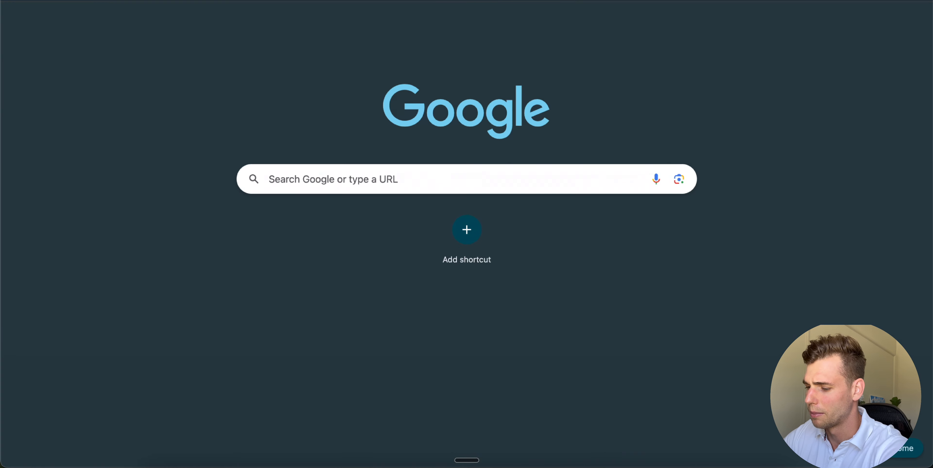
type("cha")
key("Return")
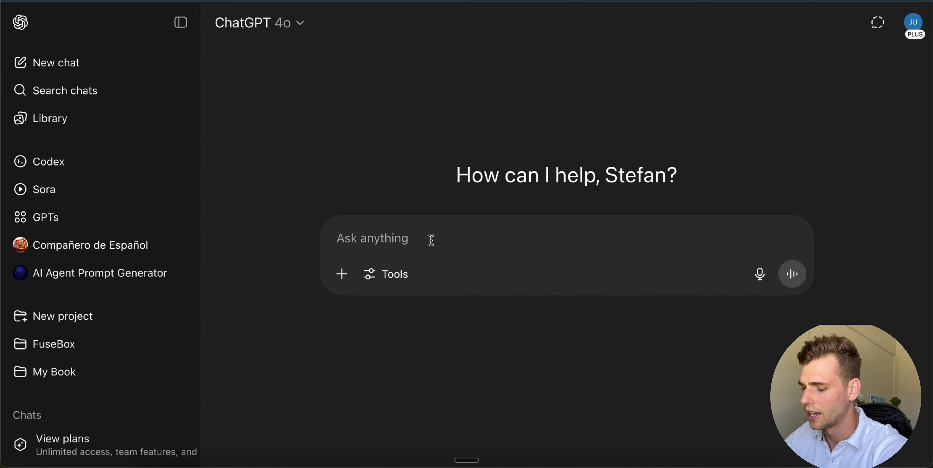
type("generate")
key("BackSpace")
key("BackSpace")
key("BackSpace")
key("BackSpace")
key("BackSpace")
key("BackSpace")
key("BackSpace")
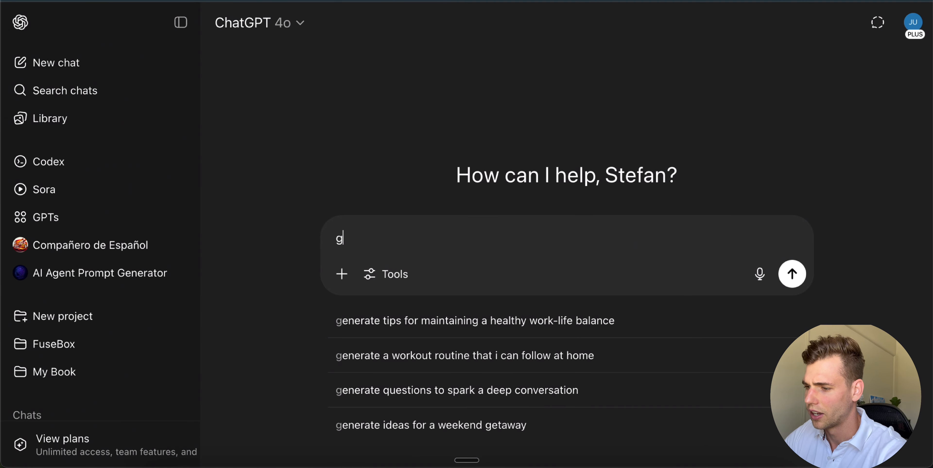
key("BackSpace")
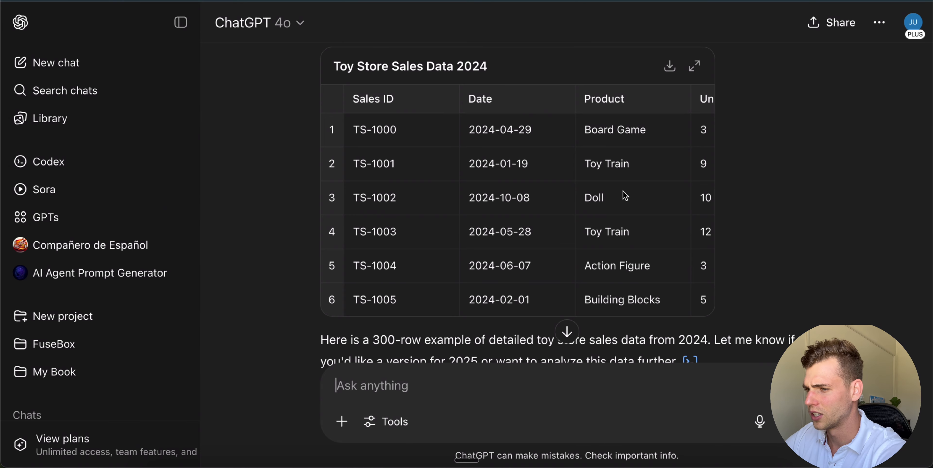
Step: Review the rows and columns of the Toy Store Sales Data 2024 table and download it
scroll(423, 267, "down", 2)
scroll(423, 267, "up", 2)
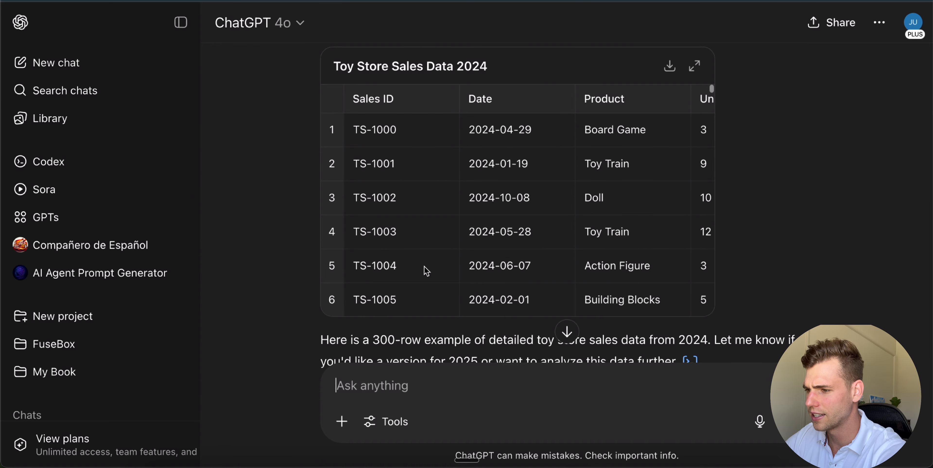
scroll(572, 250, "right", 2)
scroll(572, 250, "right", 3)
scroll(596, 176, "left", 1)
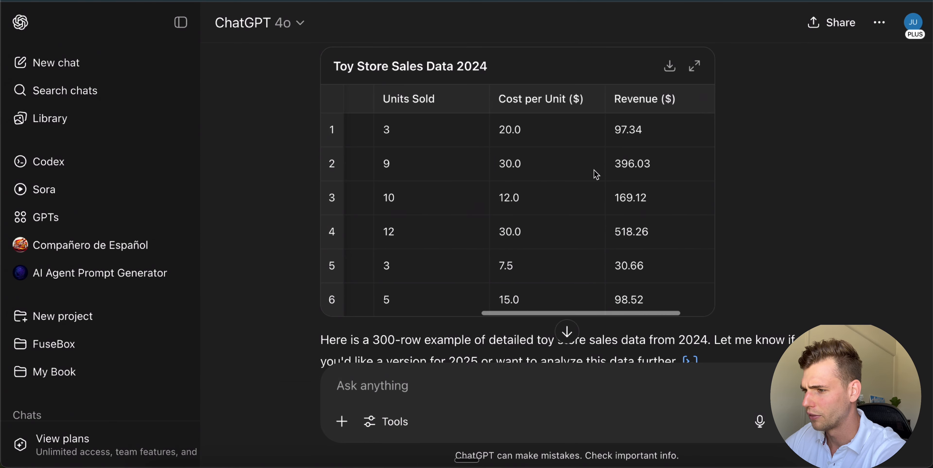
scroll(596, 176, "left", 6)
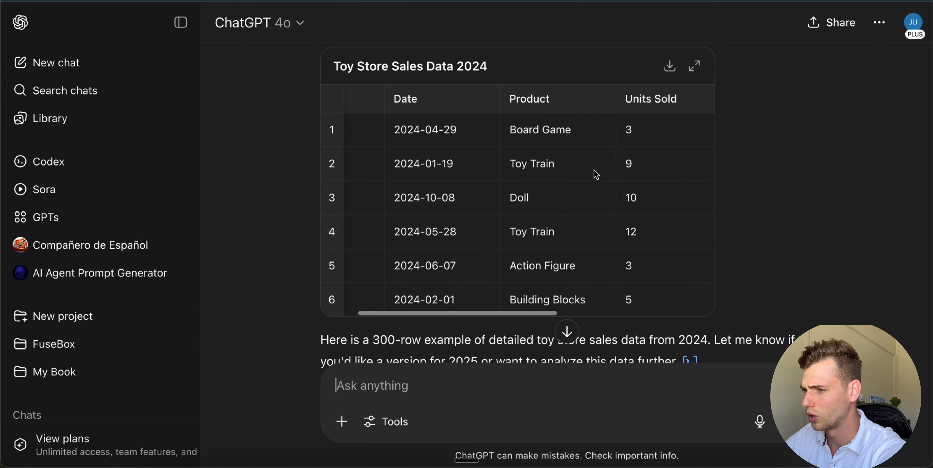
scroll(500, 200, "down", 3)
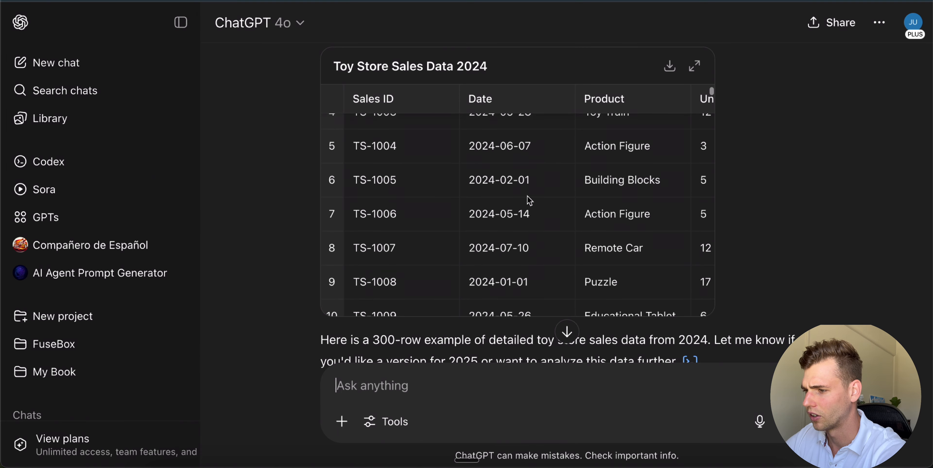
scroll(529, 200, "up", 3)
left_click(670, 67)
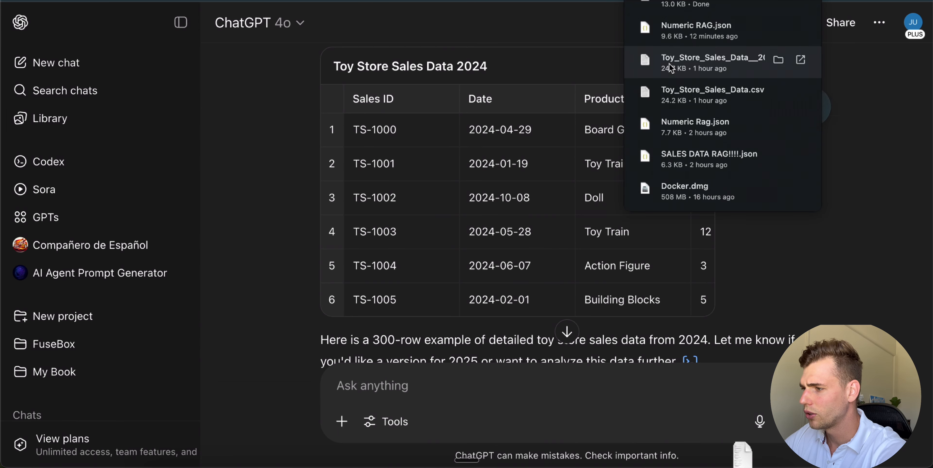
Step: Request sales data from 2025 with the same columns but different data to simulate the sales year of 2025
left_click(405, 388)
key("fn")
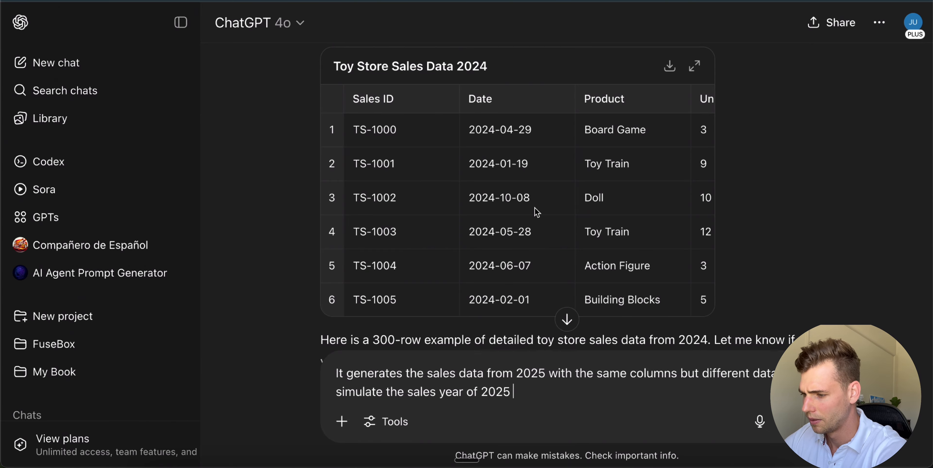
key("Return")
Step: Examine the generated toy store sales tables for 2024 and 2025 and compare their structure
scroll(497, 236, "down", 15)
scroll(506, 206, "down", 15)
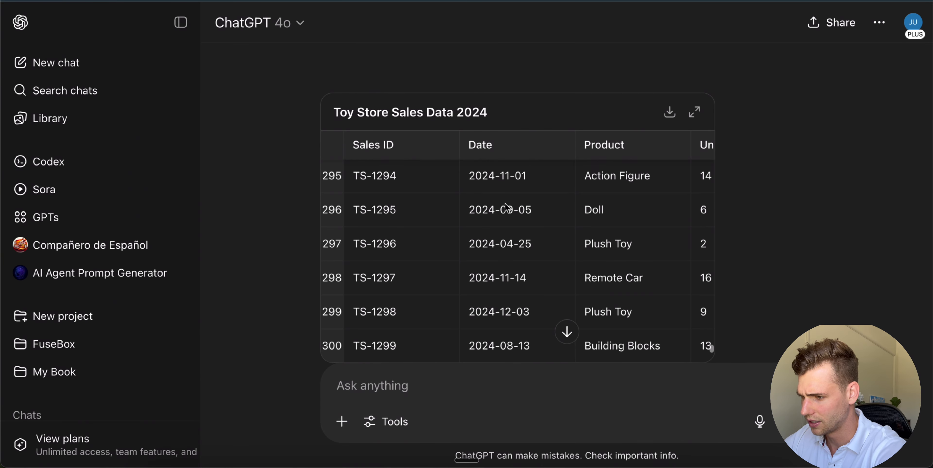
scroll(648, 181, "down", 10)
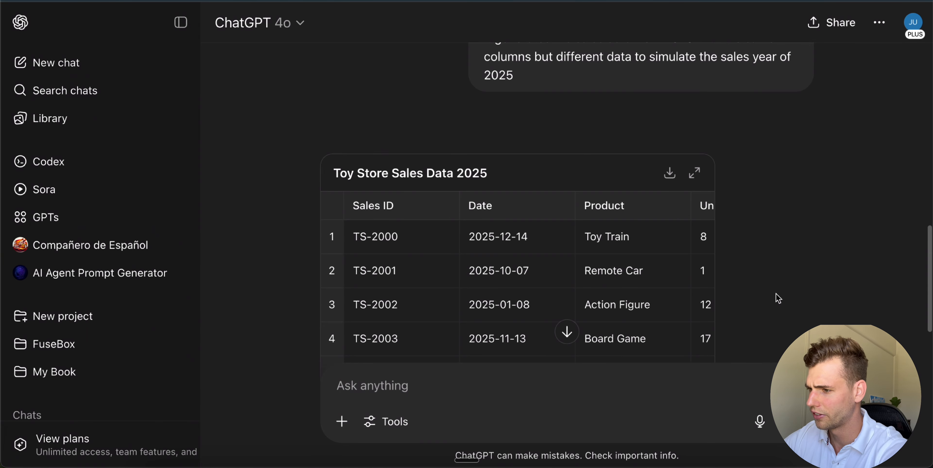
scroll(778, 298, "down", 3)
scroll(778, 230, "up", 10)
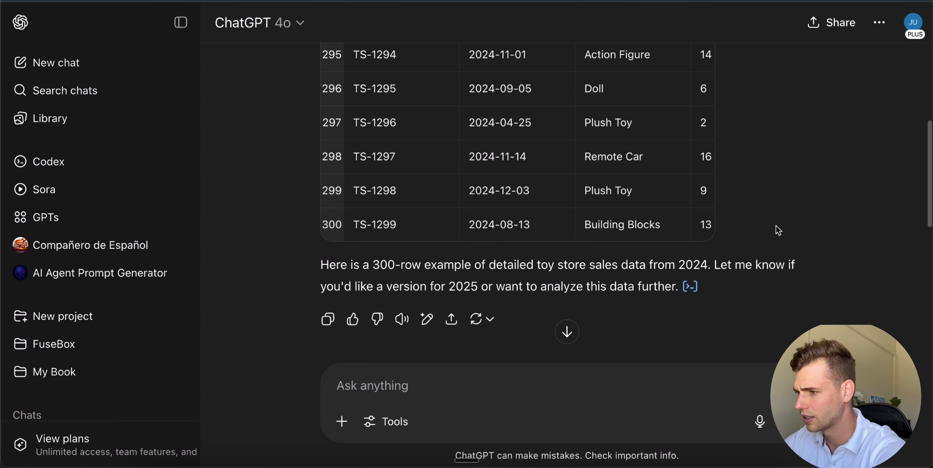
scroll(778, 230, "up", 2)
scroll(495, 183, "up", 20)
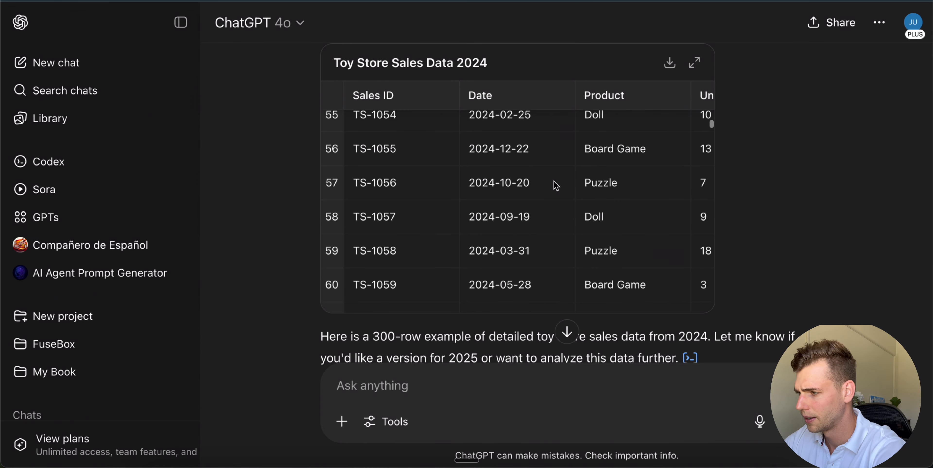
scroll(557, 186, "up", 15)
scroll(822, 256, "down", 5)
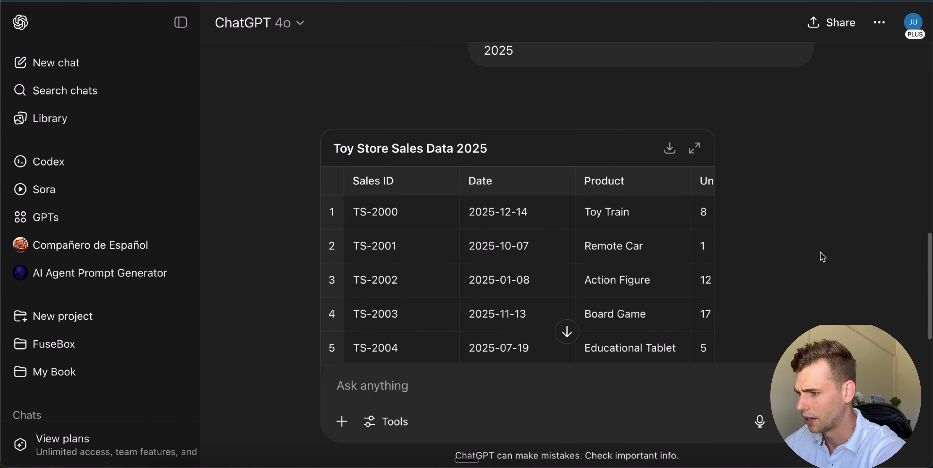
Step: Download the Toy Store Sales Data 2025 table
scroll(766, 255, "down", 3)
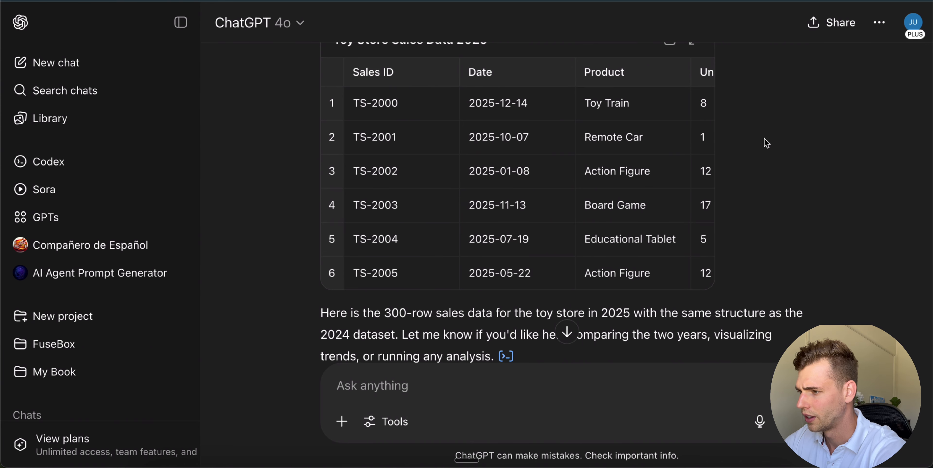
scroll(800, 150, "up", 1)
left_click(669, 84)
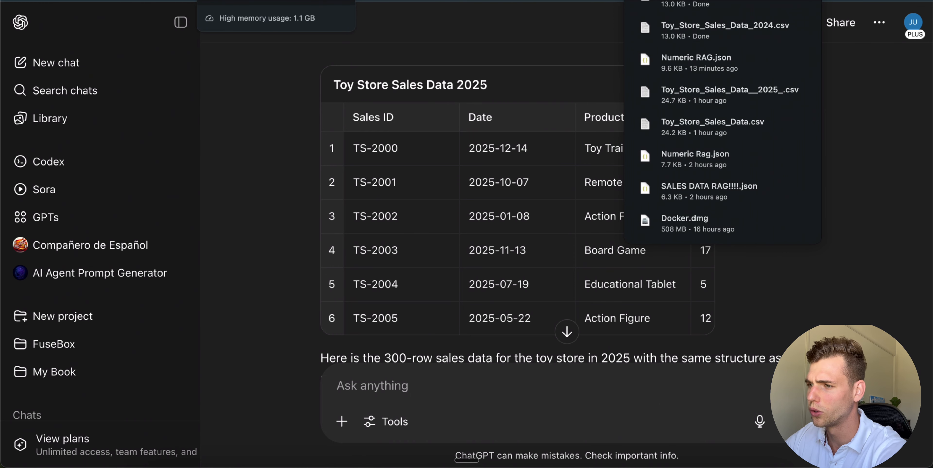
Step: Open Supabase in a new browser tab and go to the organization's projects overview
key("super+t")
type("sup")
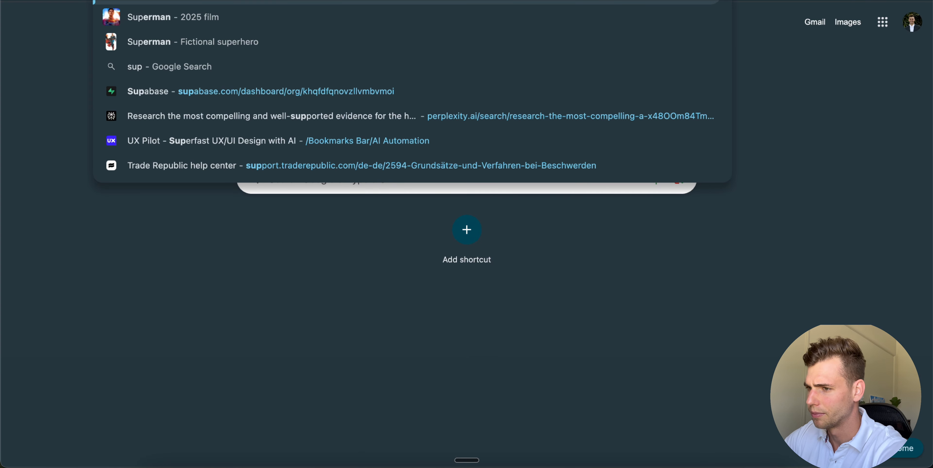
key("Return")
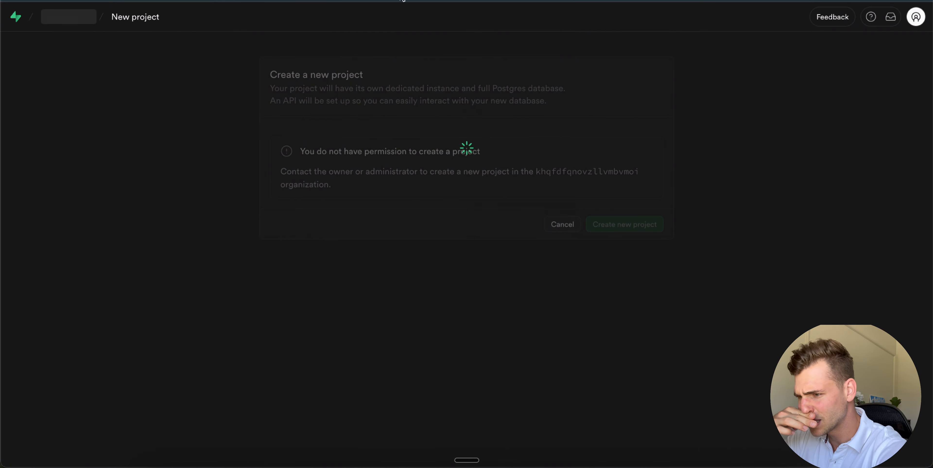
left_click(16, 18)
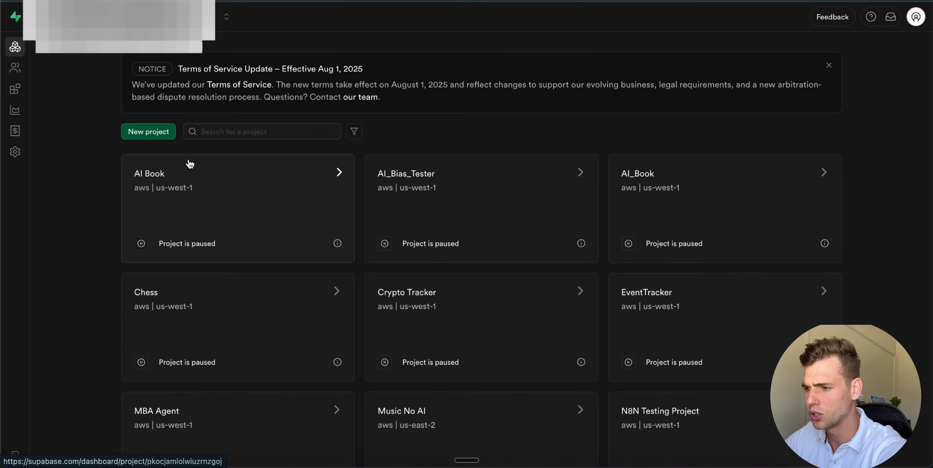
Step: Start a new Supabase project named Sales Data Toy Store
left_click(145, 132)
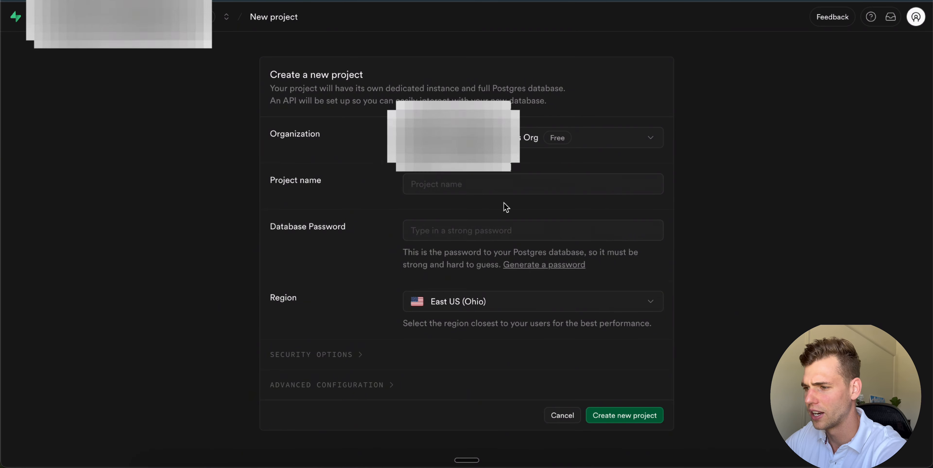
left_click(486, 186)
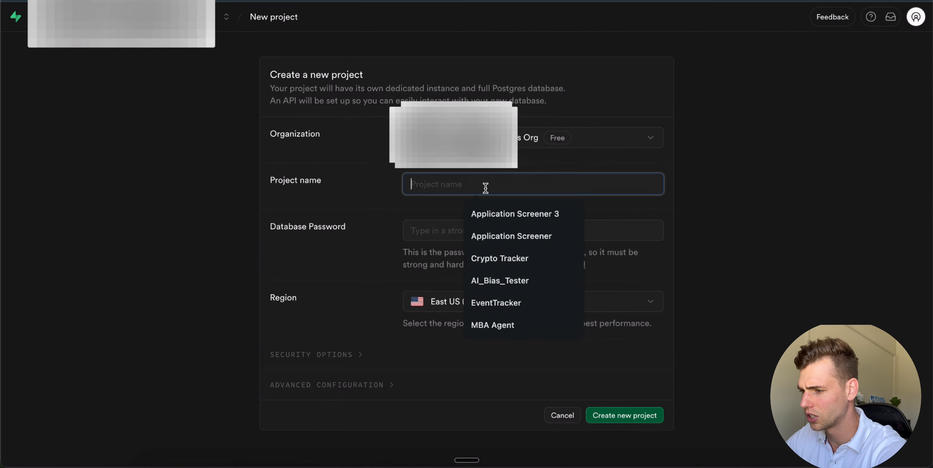
type("Sales Data")
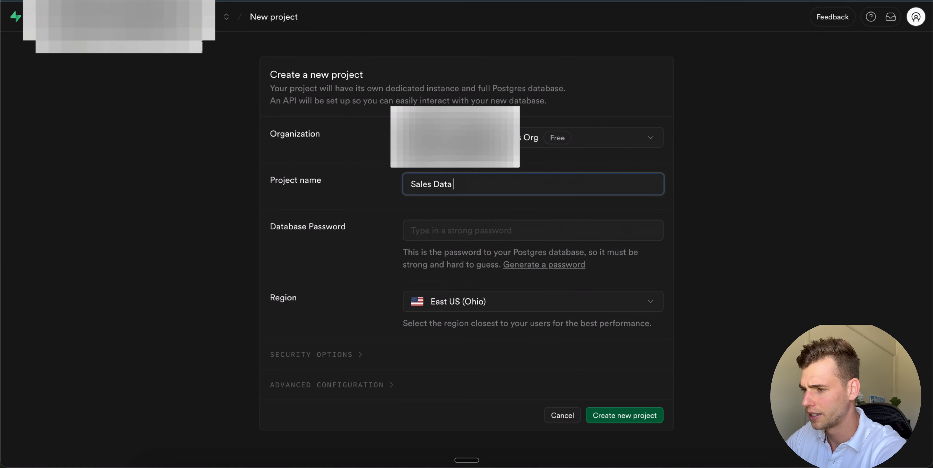
type(" Toy Store")
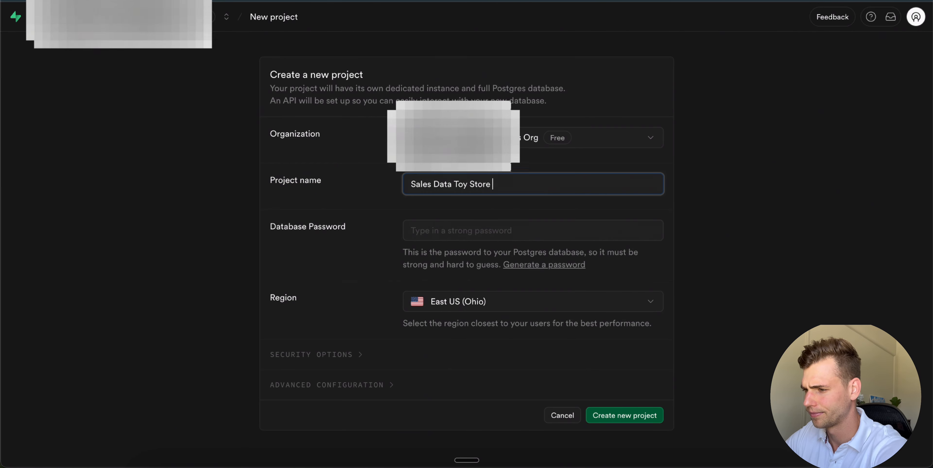
Step: Enter and copy a strong database password, then create the project in the East US (Ohio) region
left_click(560, 230)
type("•••••••••••••")
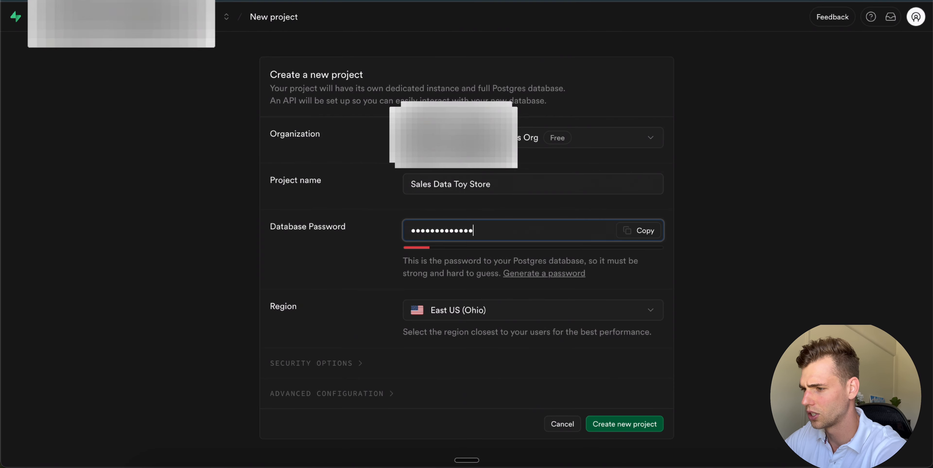
type("•••••••••")
left_click(636, 231)
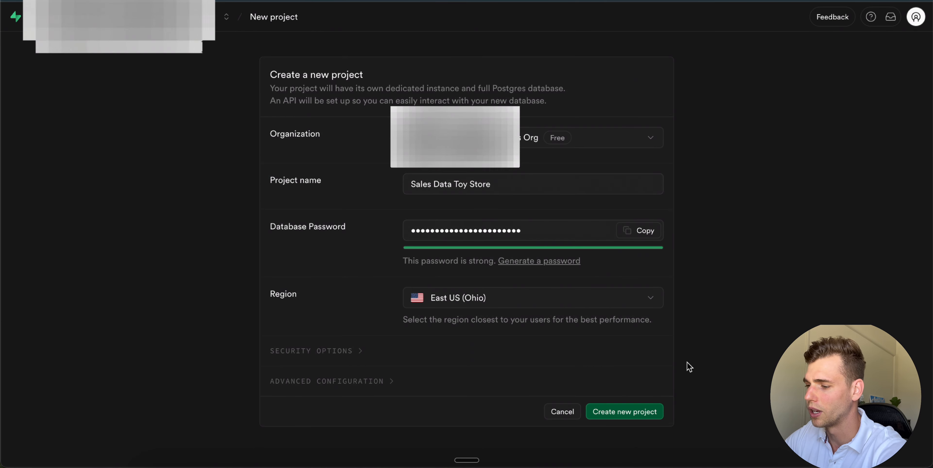
left_click(627, 411)
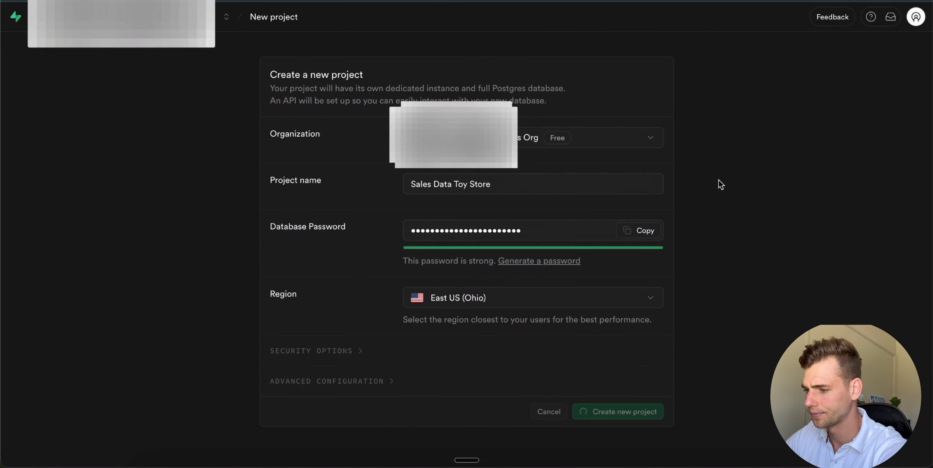
left_click(647, 154)
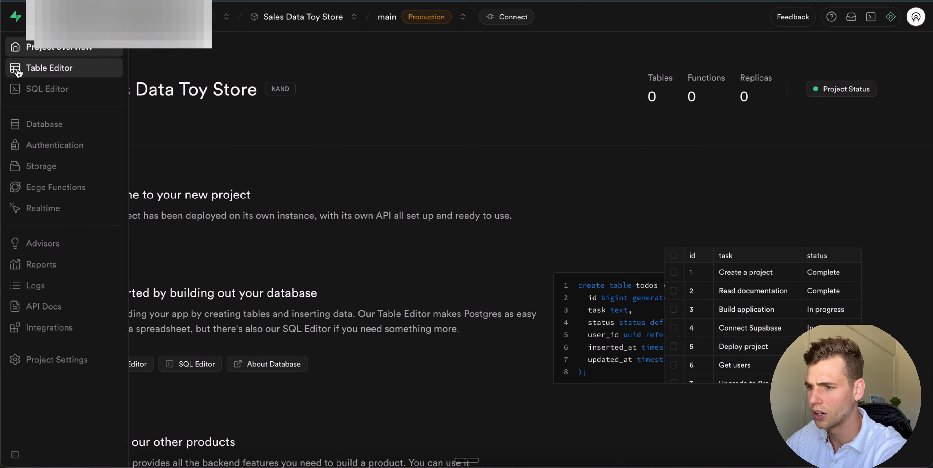
Step: Start a new table named Sales Data 2024 and load Toy_Store_Sales_Data_2024.csv as its content
left_click(51, 70)
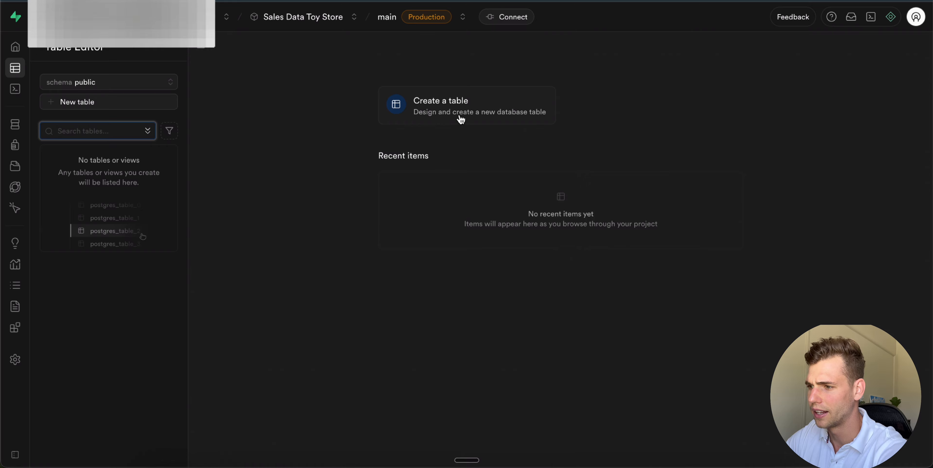
left_click(447, 108)
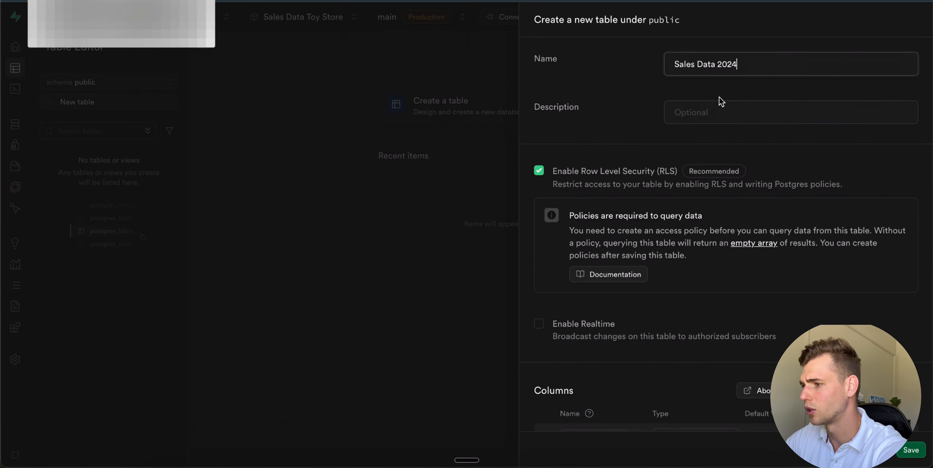
scroll(851, 278, "down", 3)
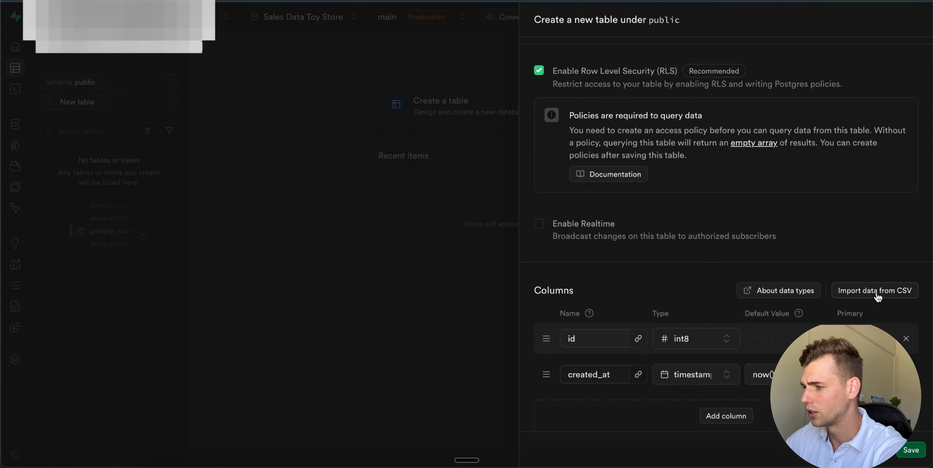
left_click(886, 293)
left_click(741, 460)
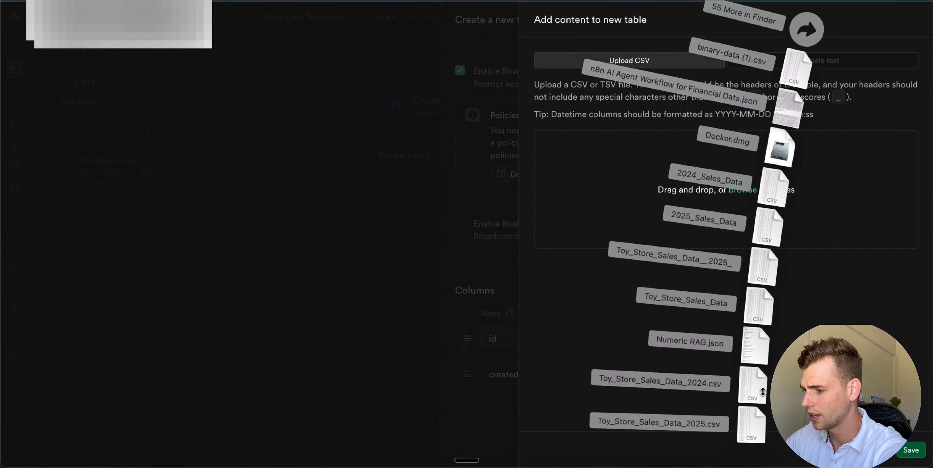
left_click_drag(753, 387, 755, 229)
Step: Review the preview of the 2024 sales rows and save them as the new table's content
scroll(798, 274, "down", 5)
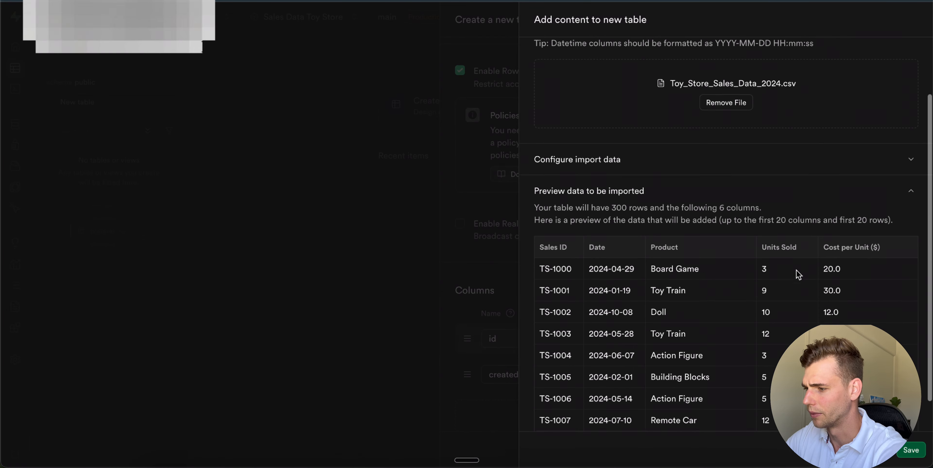
scroll(739, 344, "down", 2)
scroll(740, 324, "up", 2)
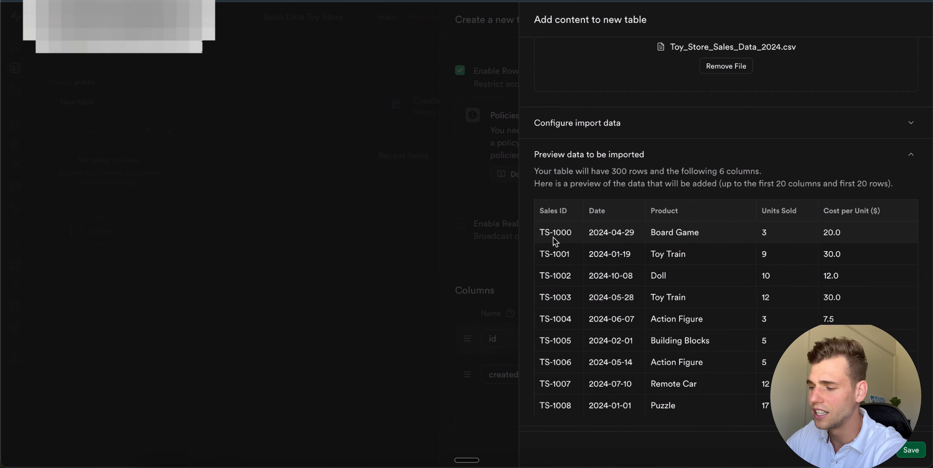
left_click(750, 464)
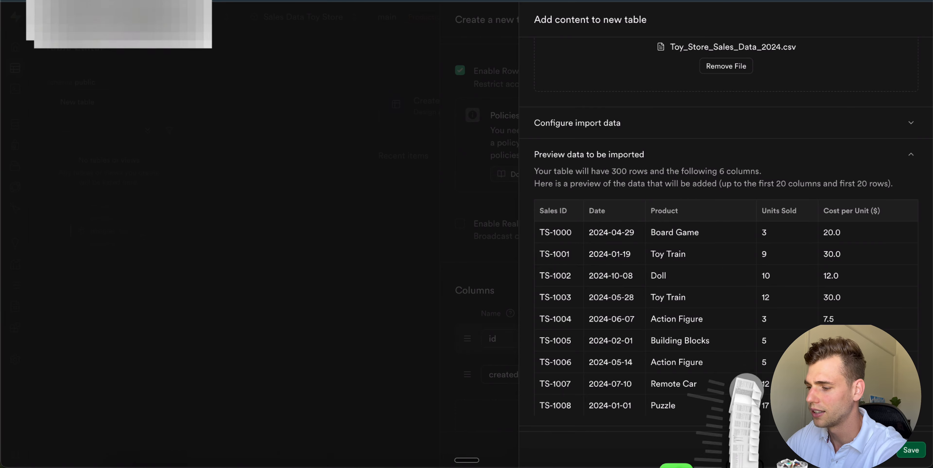
left_click(583, 267)
scroll(583, 267, "down", 8)
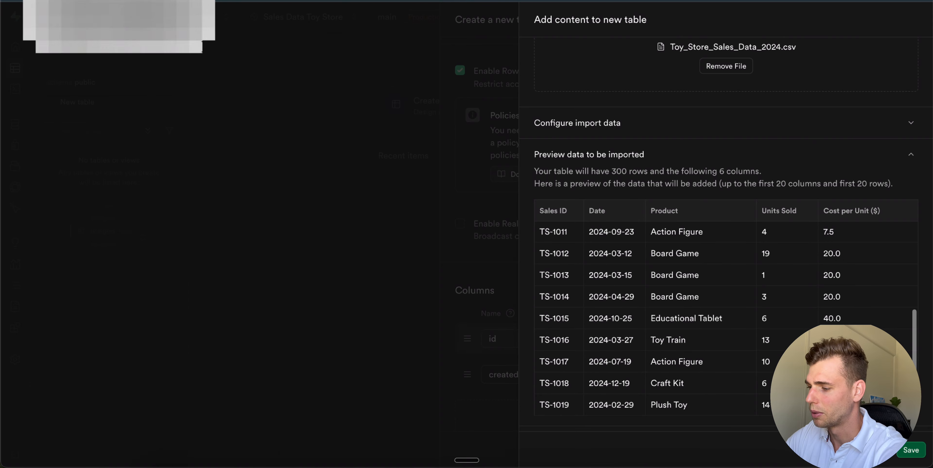
left_click(899, 453)
Step: Read the missing primary key warning and set the Sales ID column as the table's primary key
scroll(677, 319, "down", 4)
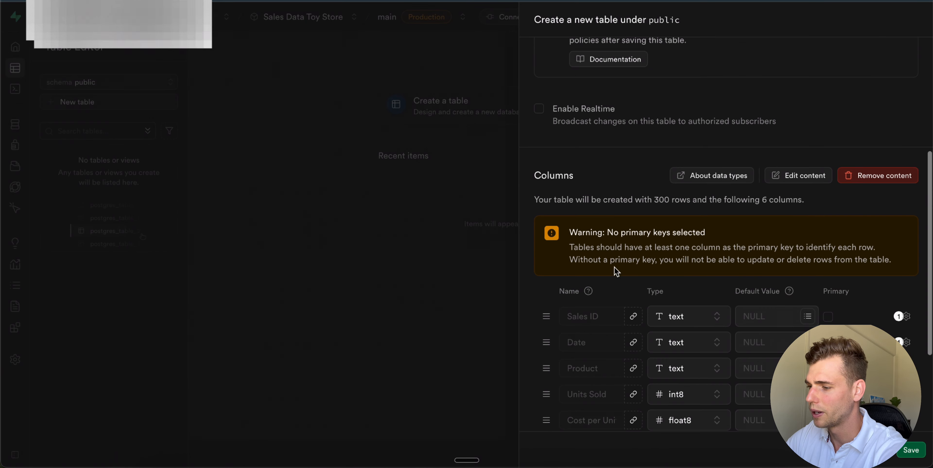
left_click_drag(578, 234, 824, 259)
left_click(722, 232)
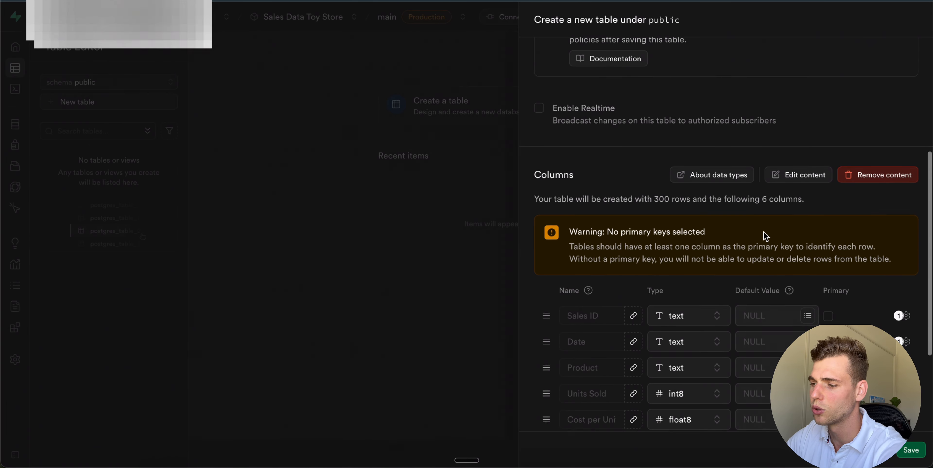
scroll(764, 236, "down", 3)
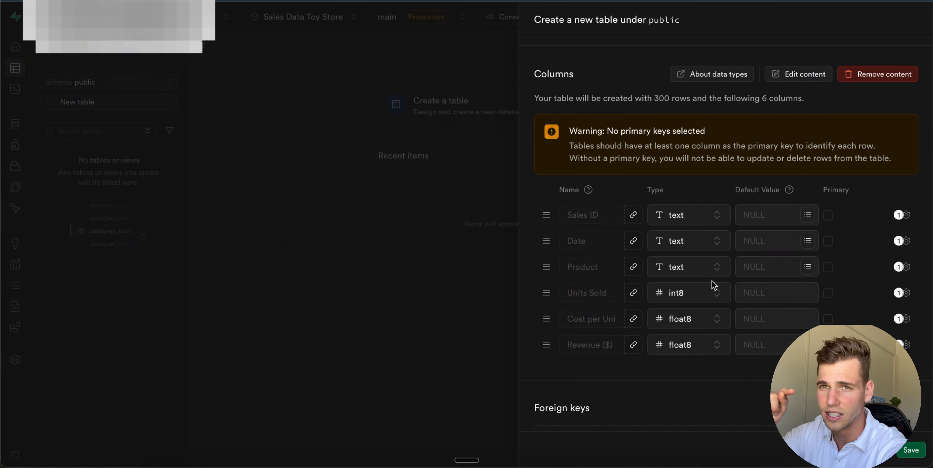
left_click(829, 216)
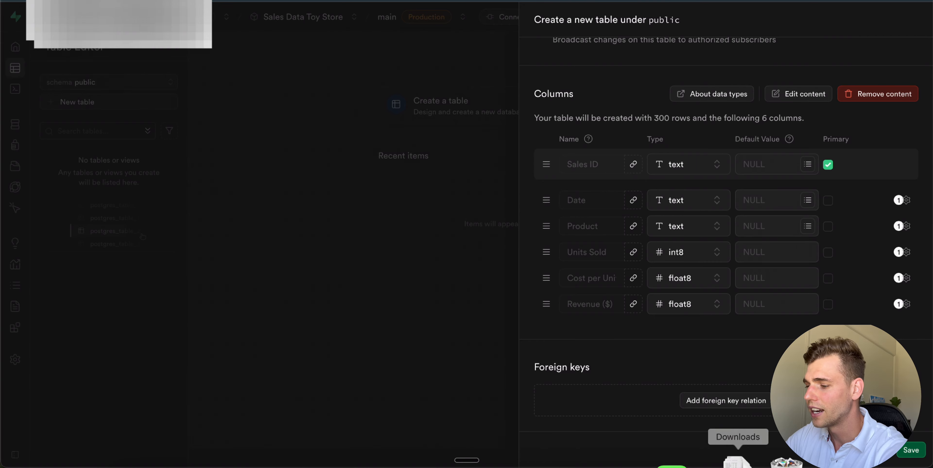
Step: Open Toy_Store_Sales_Data_2025.csv in the spreadsheet app and shift the whole table one column over to free the first column
left_click(737, 462)
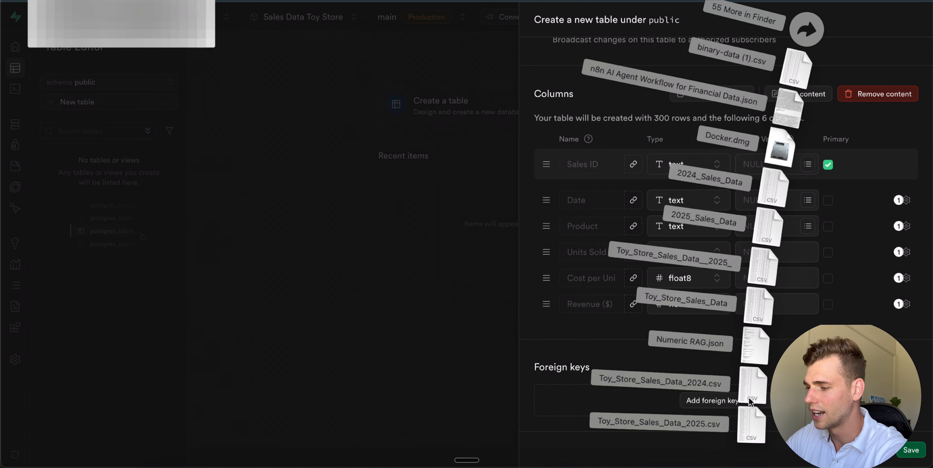
left_click(748, 426)
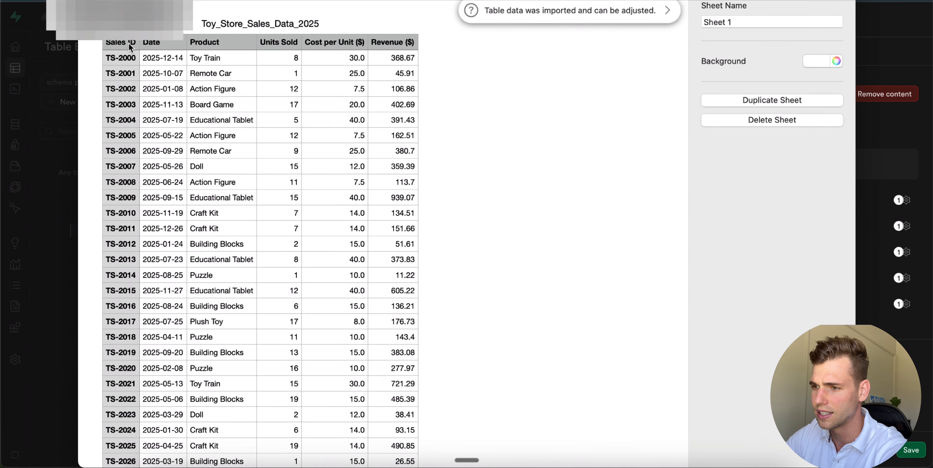
left_click(117, 41)
key("super+a")
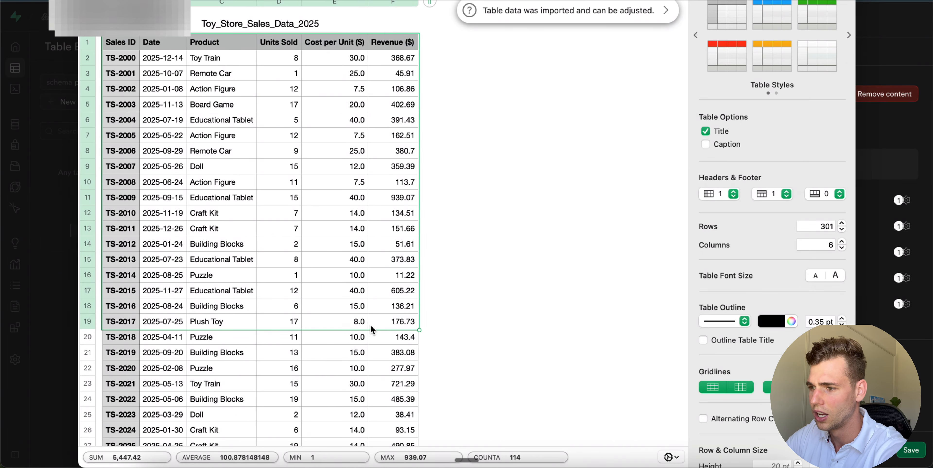
key("alt+Left")
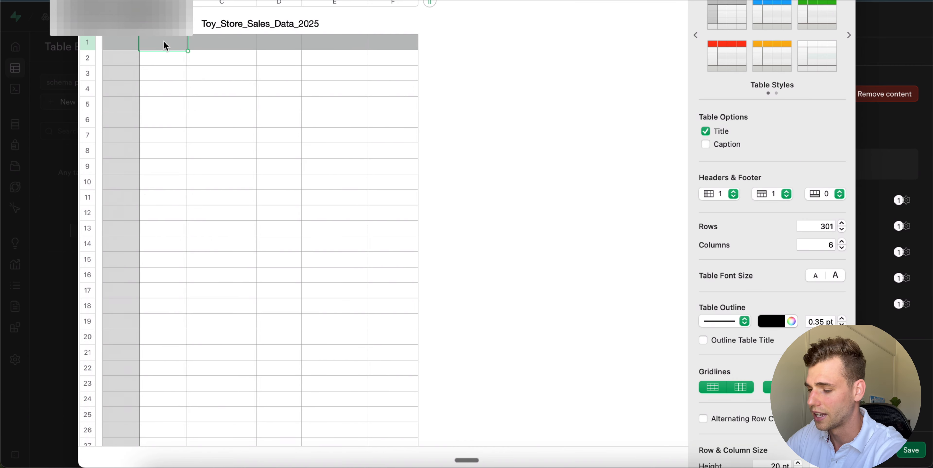
Step: Add an ID header to the empty first column and enter 1 as the first row's ID
left_click(123, 47)
type("ID")
key("Return")
type("1")
key("Return")
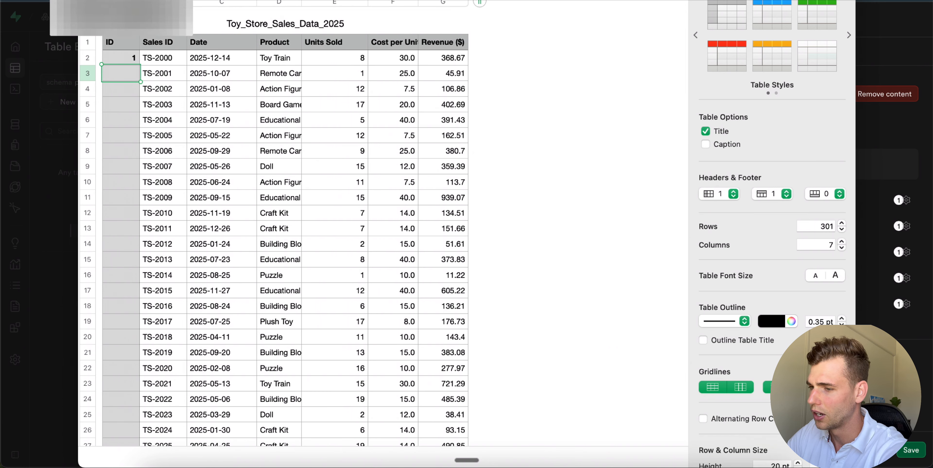
Step: Enter a formula in cell A3 that adds 1 to the ID in A2
type("1")
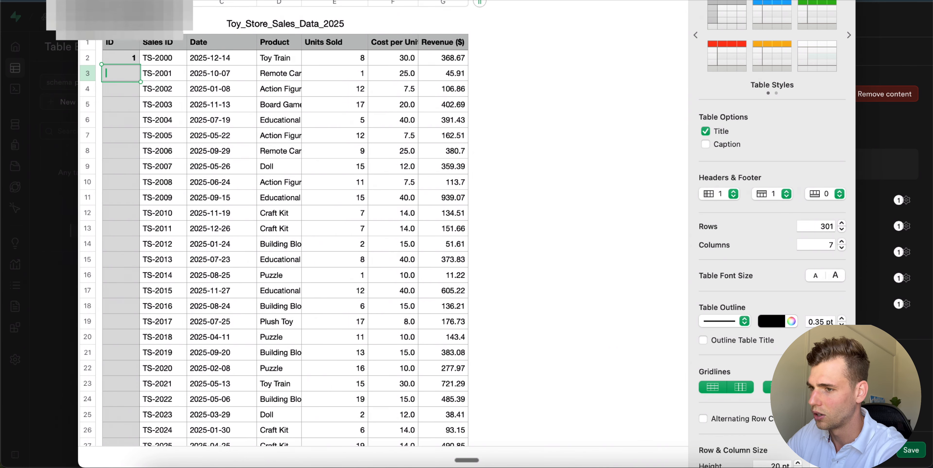
key("BackSpace")
type("=1")
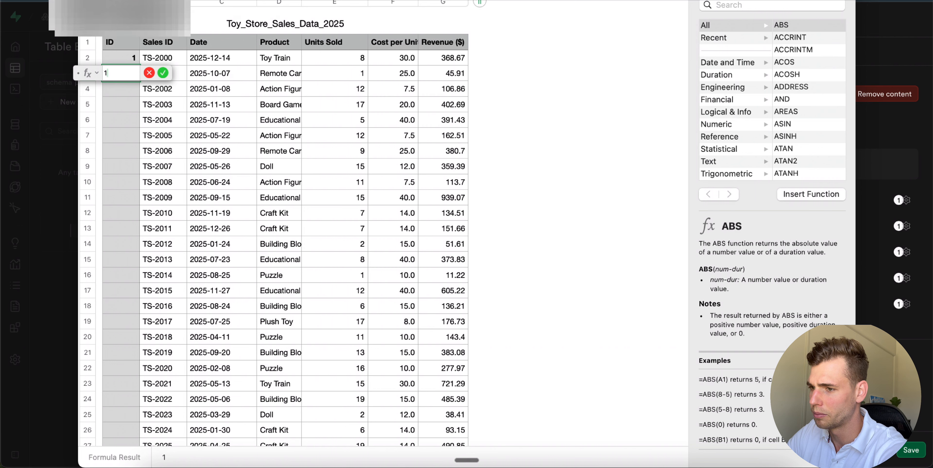
key("BackSpace")
left_click(115, 58)
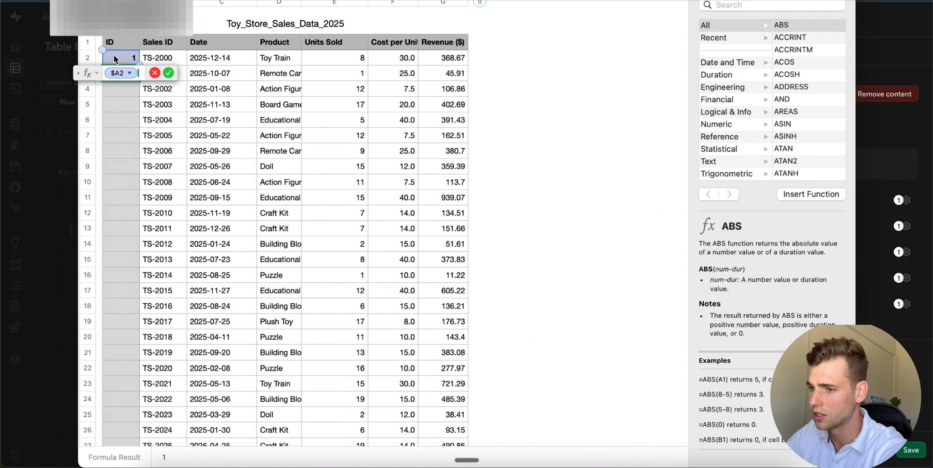
type("+1")
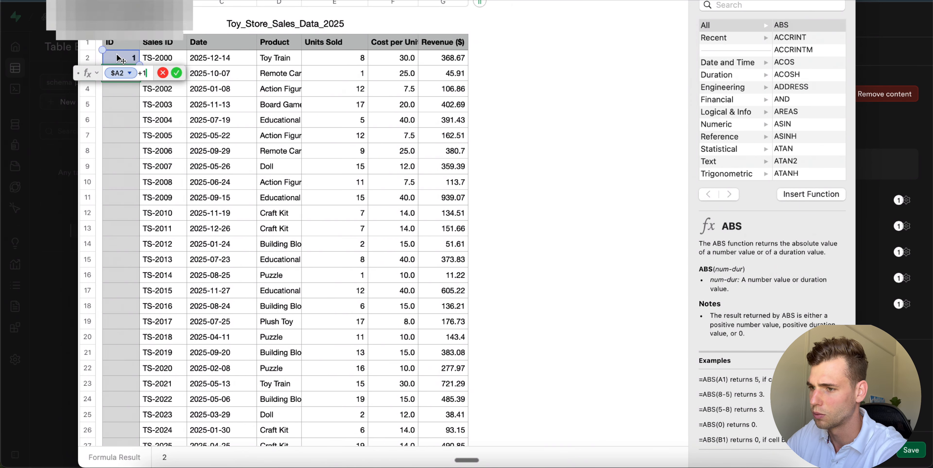
type("+")
left_click(124, 104)
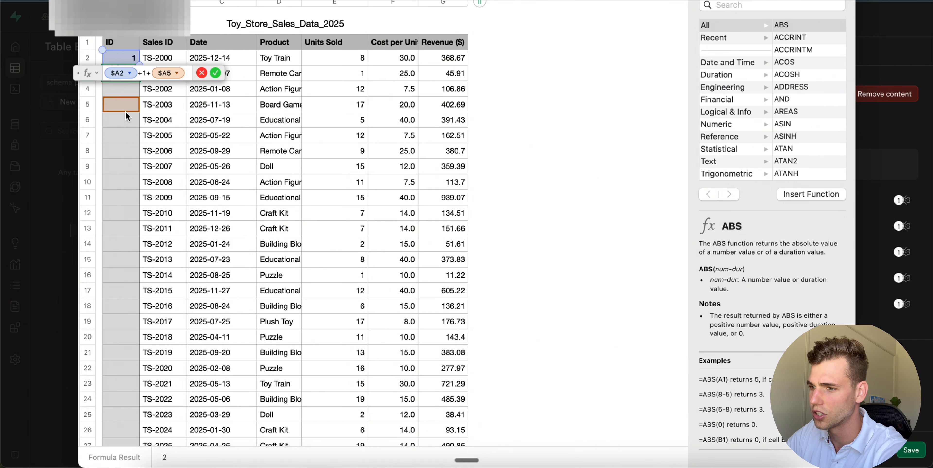
key("Return")
Step: Fill the ID formula down through the last data row and check the numbering
left_click(129, 82)
left_click_drag(120, 80, 127, 233)
left_click(276, 238)
scroll(366, 235, "up", 10)
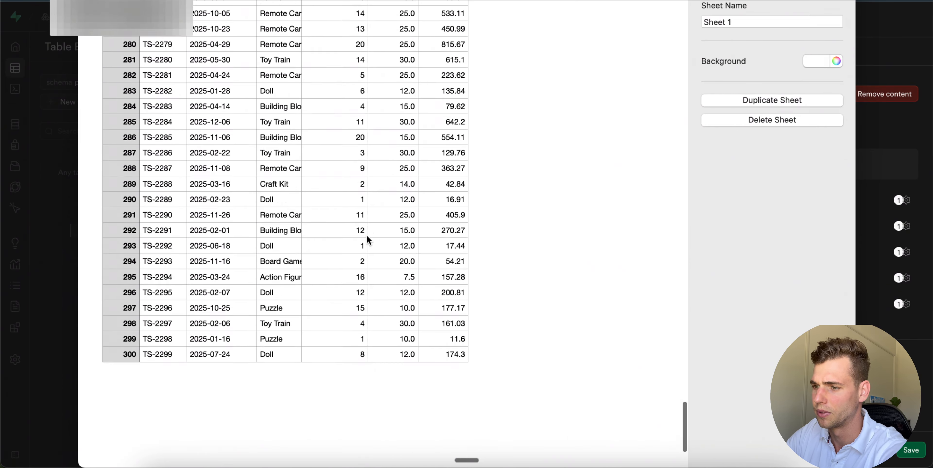
scroll(163, 158, "up", 15)
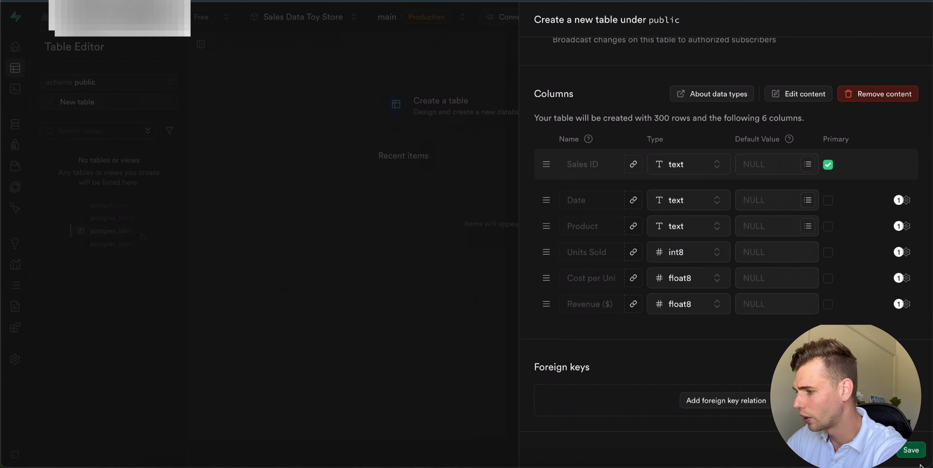
Step: Save the Sales Data 2024 table in Supabase and start another new table named Sales Data 2025
left_click(921, 453)
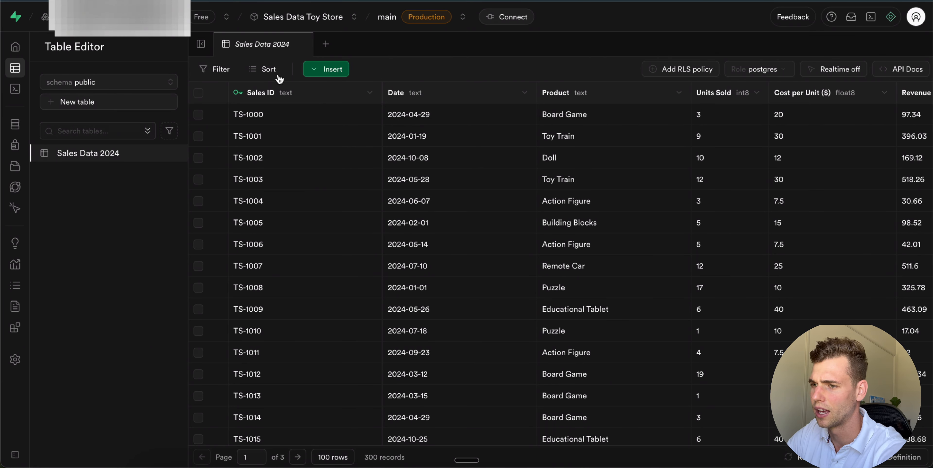
left_click(326, 45)
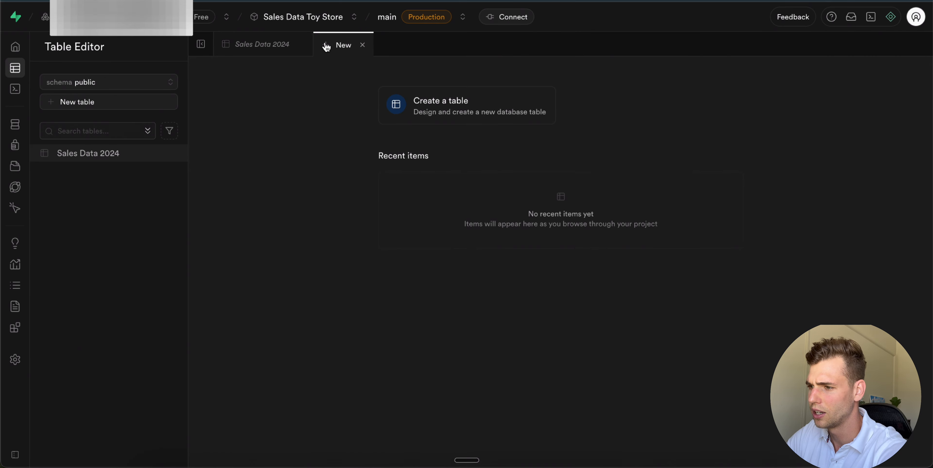
left_click(462, 108)
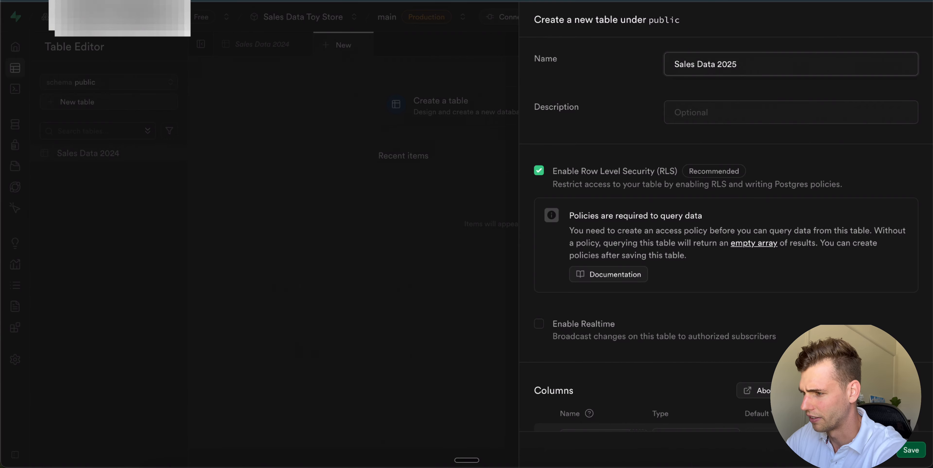
Step: Import Toy_Store_Sales_Data_2025.csv as the content of the new Sales Data 2025 table
left_click(911, 450)
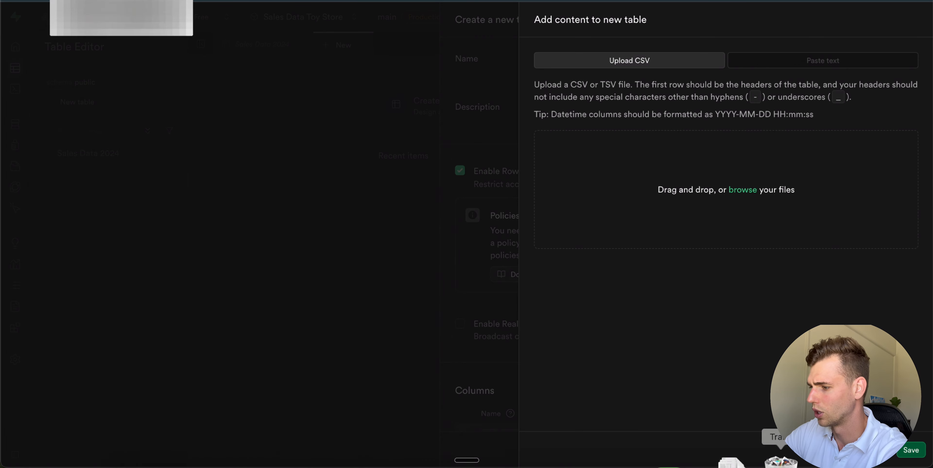
left_click(750, 461)
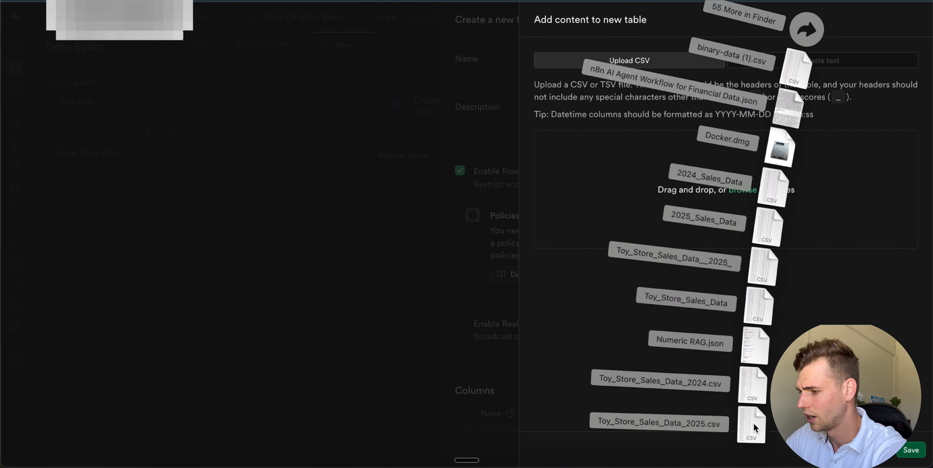
left_click_drag(753, 429, 753, 232)
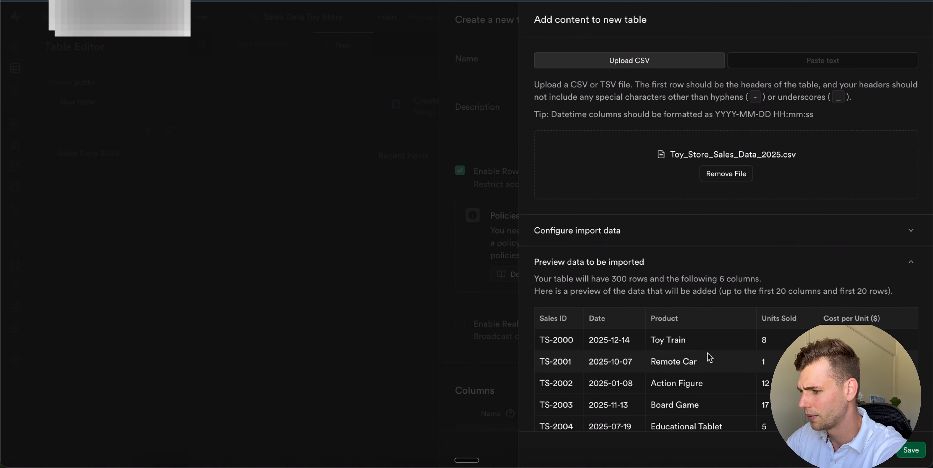
scroll(650, 368, "up", 1)
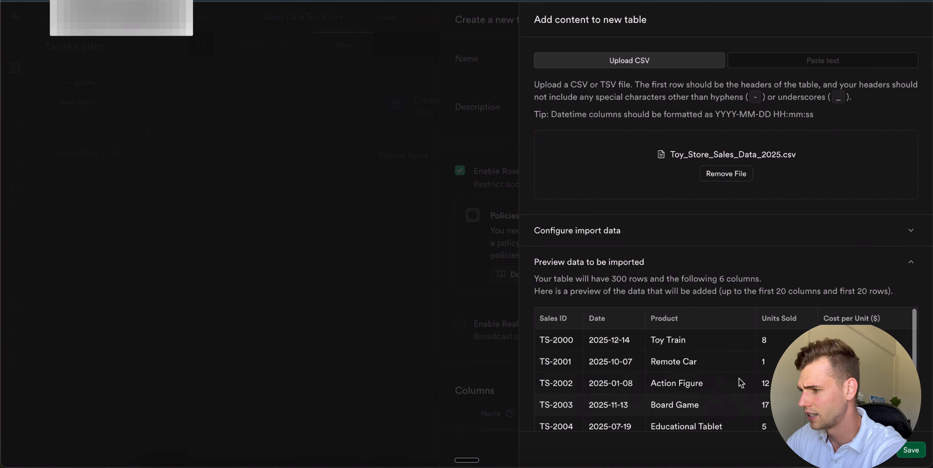
left_click(907, 453)
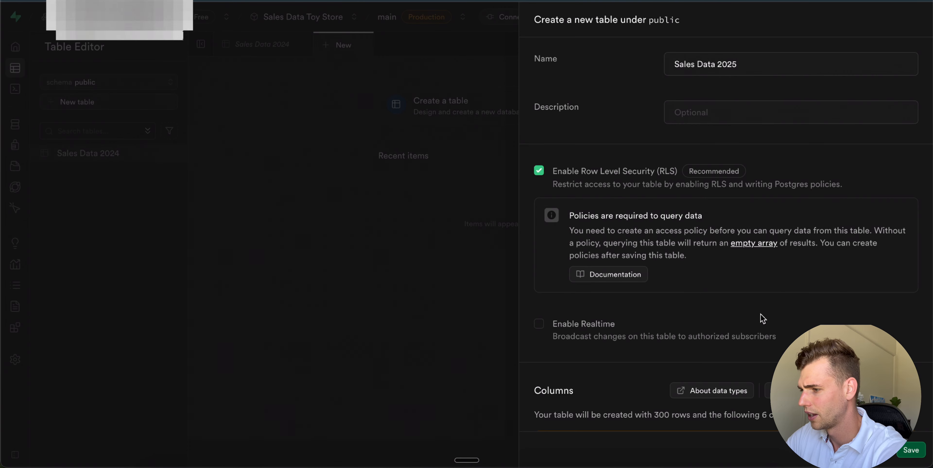
Step: Set Sales ID as the primary key of the Sales Data 2025 table and save the table
scroll(797, 261, "down", 7)
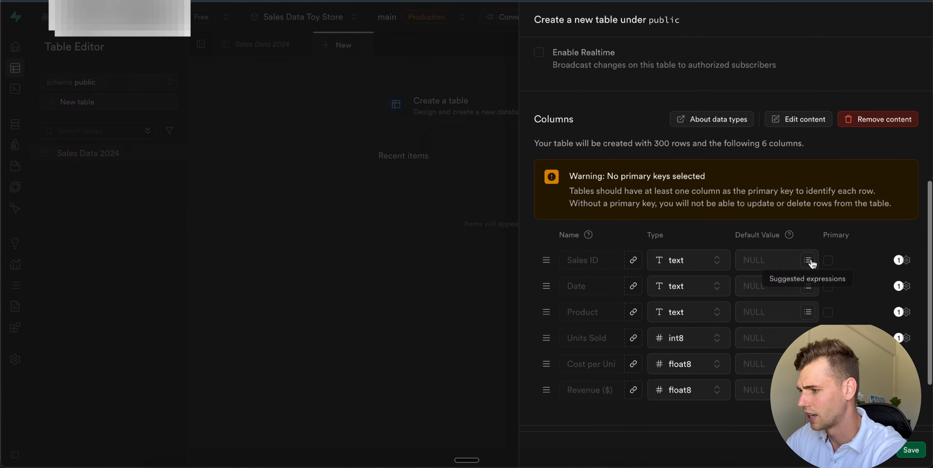
left_click(828, 260)
scroll(675, 188, "down", 1)
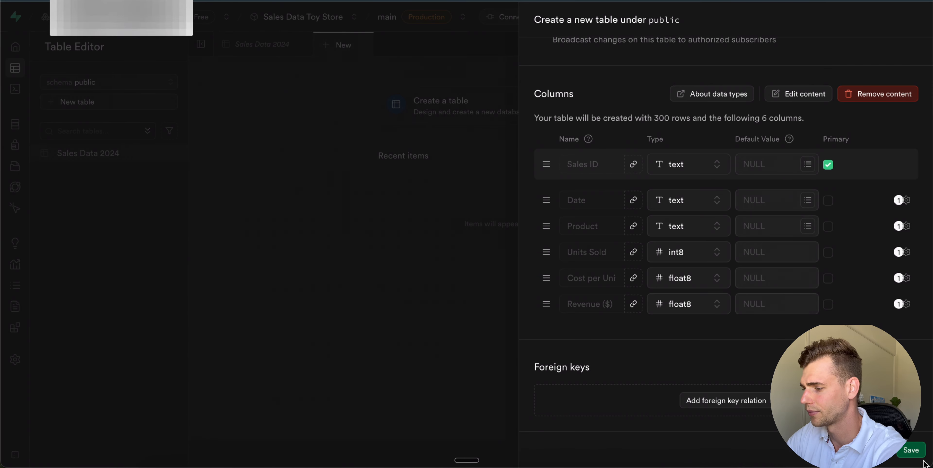
left_click(911, 449)
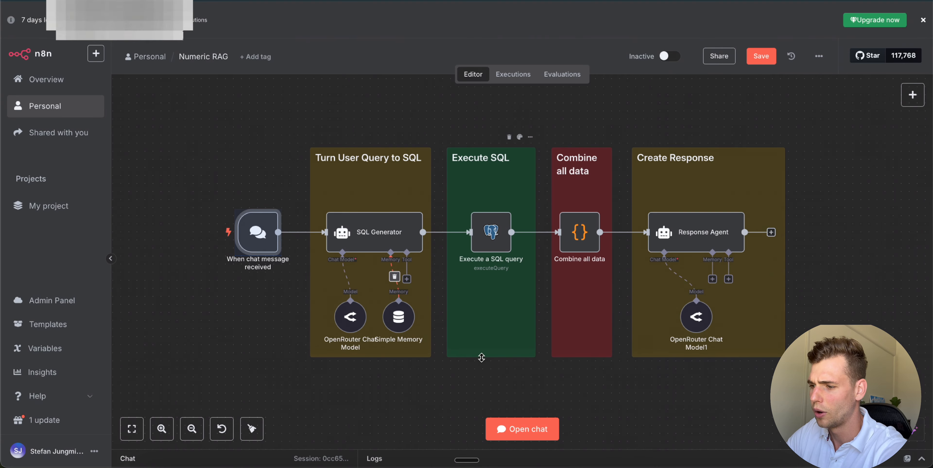
Step: In the n8n Numeric RAG workflow, move the chat trigger node to the empty canvas area below the existing nodes
scroll(483, 361, "down", 2)
scroll(483, 361, "down", 3)
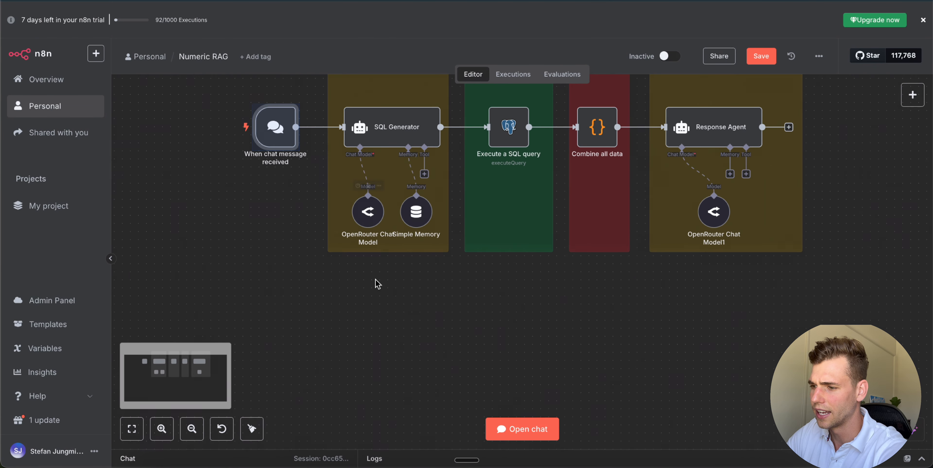
mouse_move(319, 127)
left_click_drag(286, 132, 278, 381)
Step: Add an AI Agent node after the chat trigger, keeping its default prompt source, and return to the canvas
scroll(327, 300, "down", 5)
left_click(319, 292)
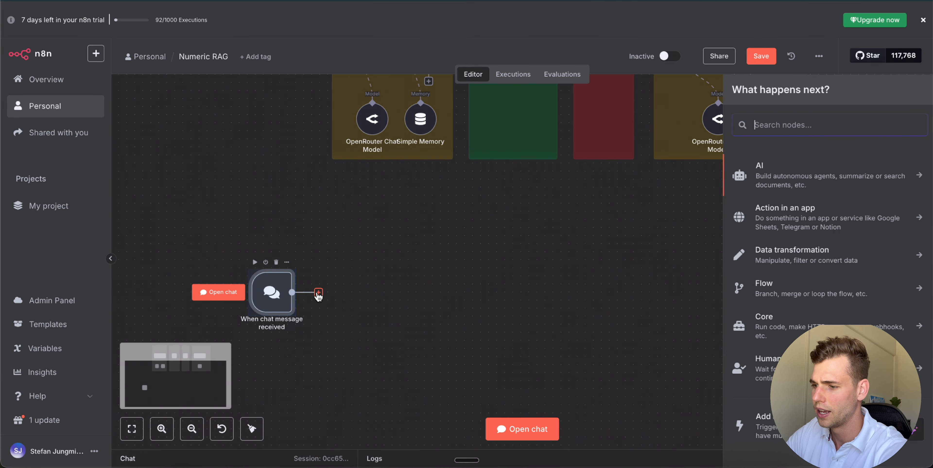
type("ai")
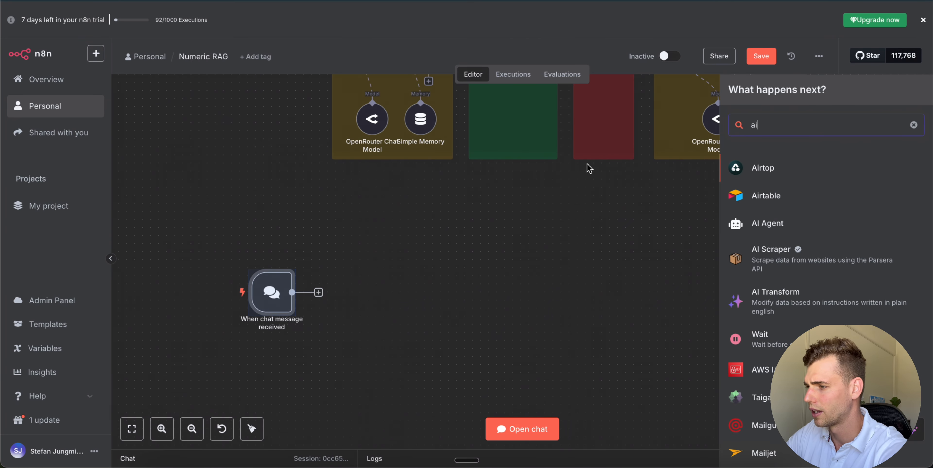
type(" ag")
left_click(755, 168)
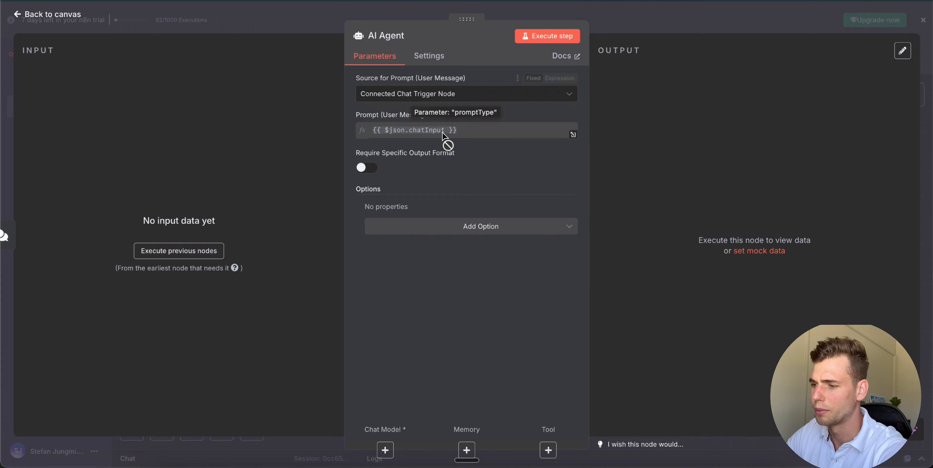
left_click(647, 15)
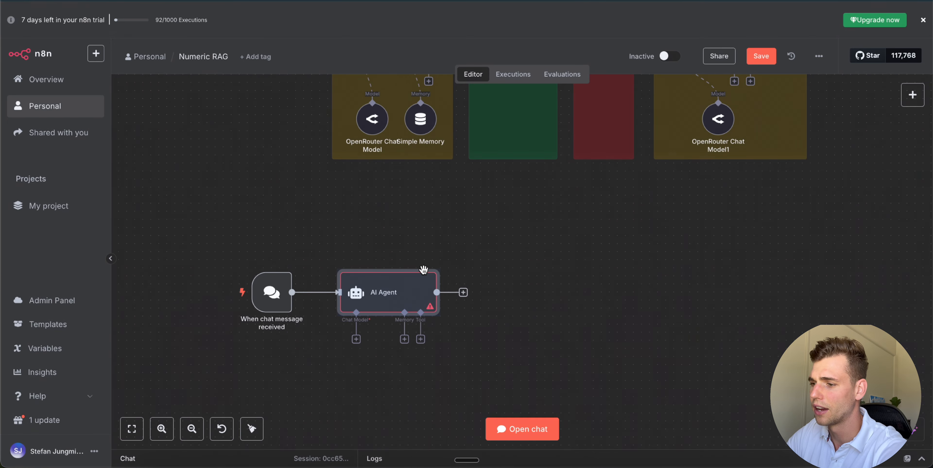
mouse_move(279, 298)
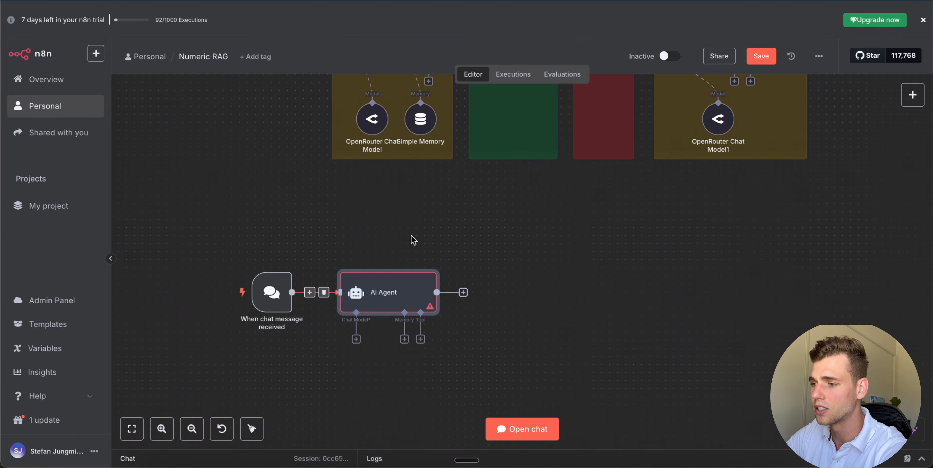
Step: Attach an OpenRouter Chat Model to the AI Agent, keeping the OpenRouter account and the openai/gpt-4.1-mini model
scroll(452, 235, "down", 2)
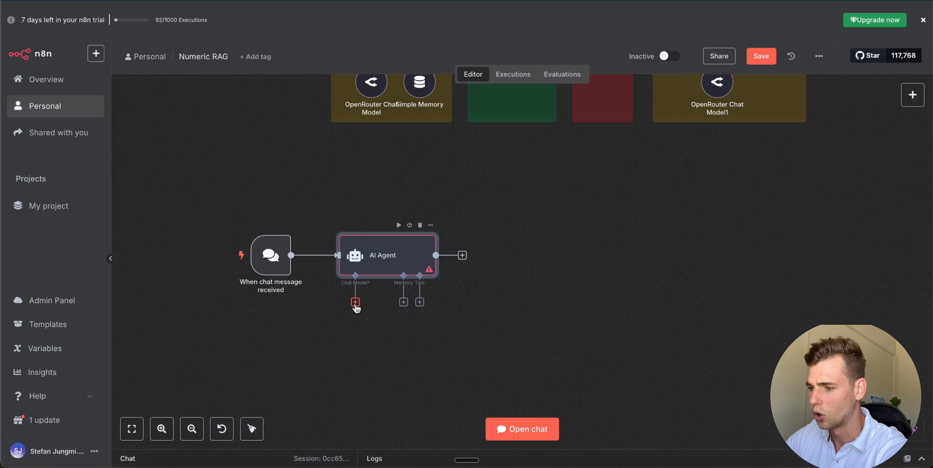
left_click(355, 302)
type("rout")
left_click(788, 177)
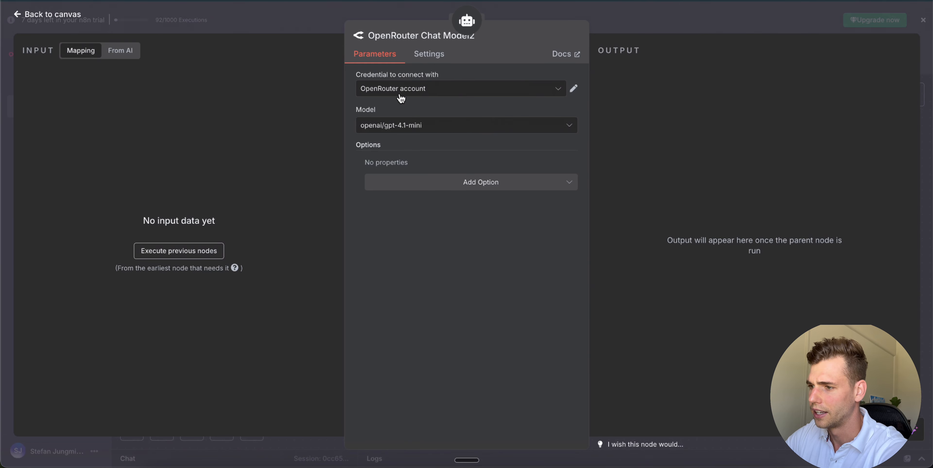
left_click(652, 25)
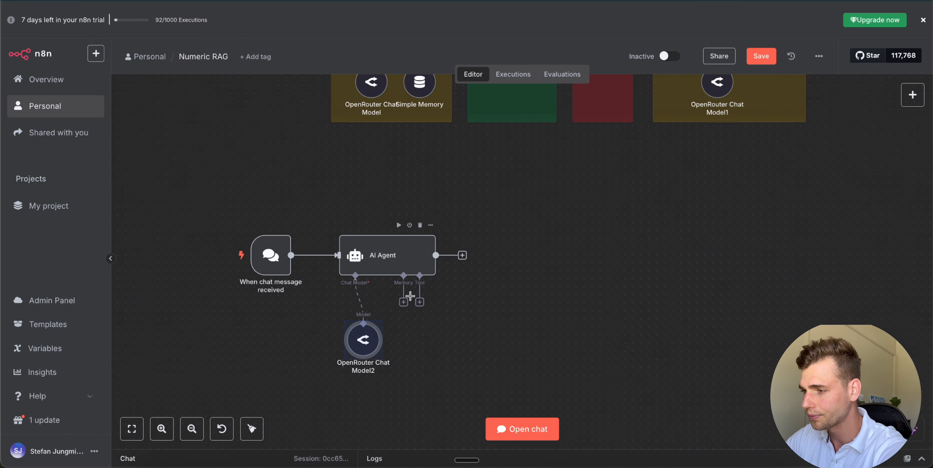
Step: Attach a Simple Memory node to the AI Agent with its default session ID and context window length
scroll(438, 319, "up", 5)
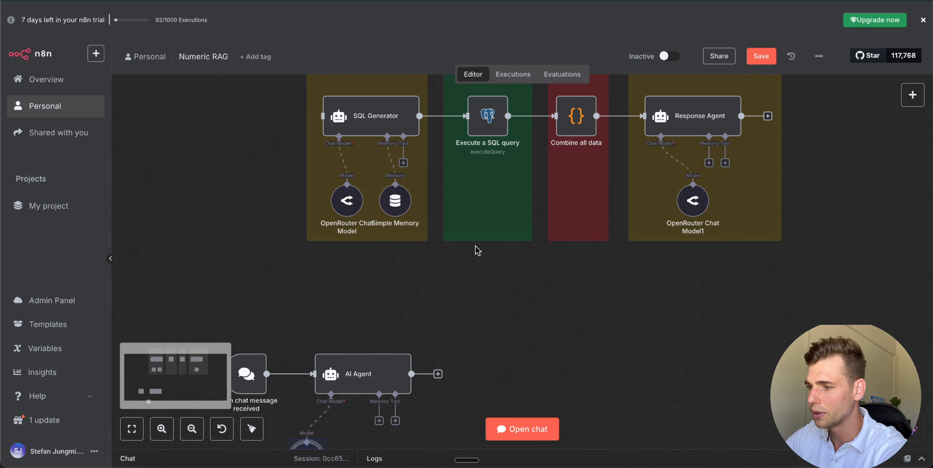
scroll(467, 324, "down", 5)
left_click(386, 317)
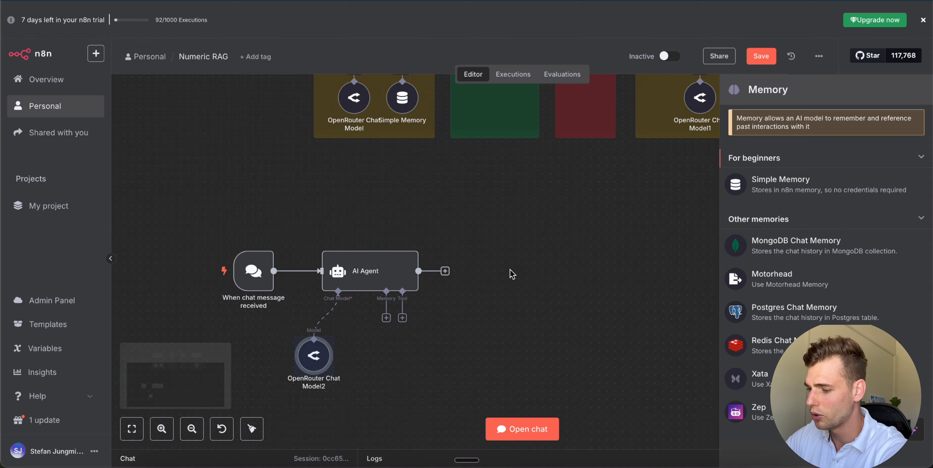
left_click(782, 183)
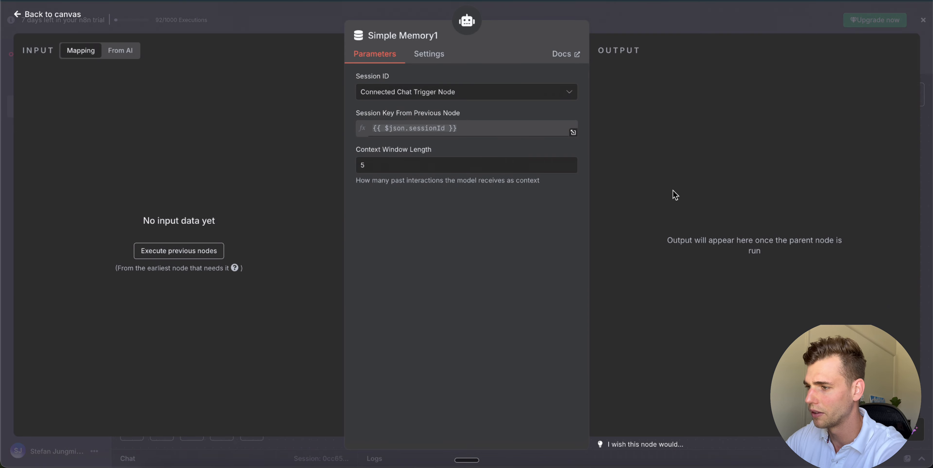
left_click(671, 25)
scroll(506, 317, "down", 2)
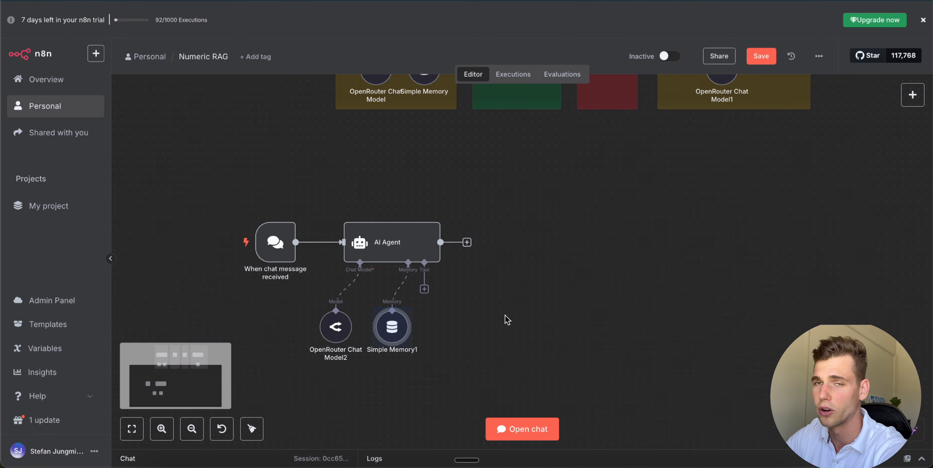
Step: Add the System Message option to the AI Agent node and select its default text
scroll(508, 319, "up", 3)
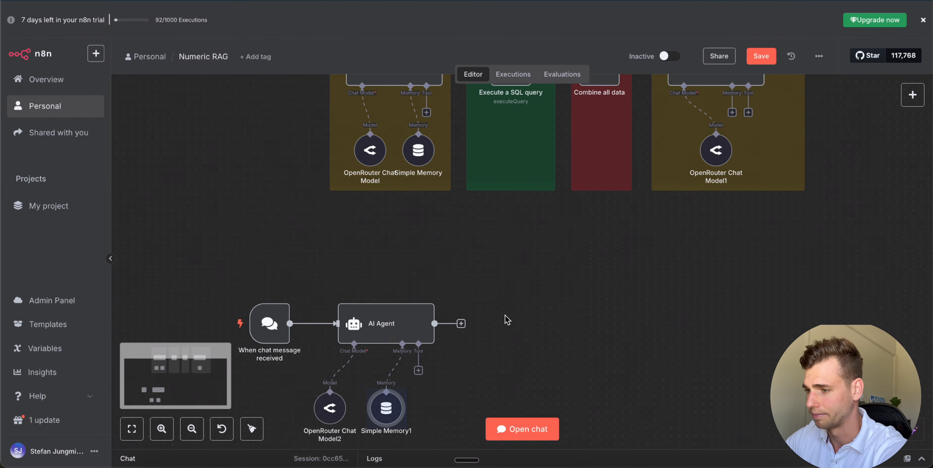
double_click(421, 308)
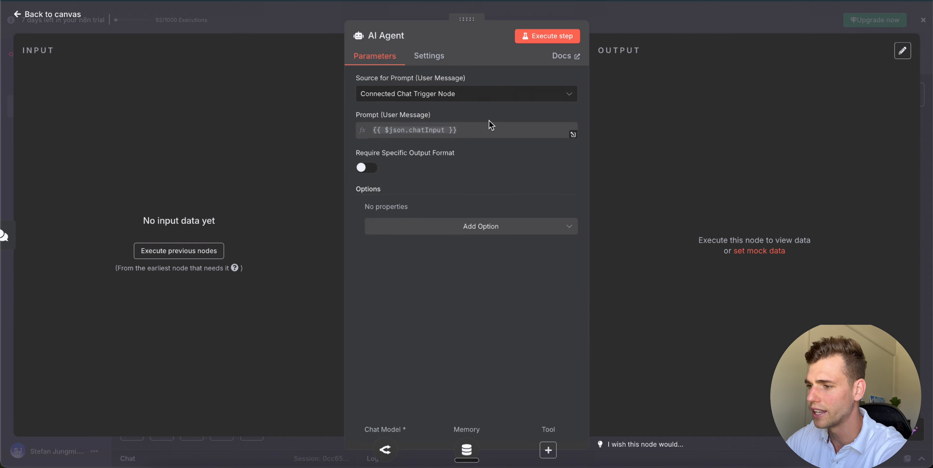
left_click(486, 228)
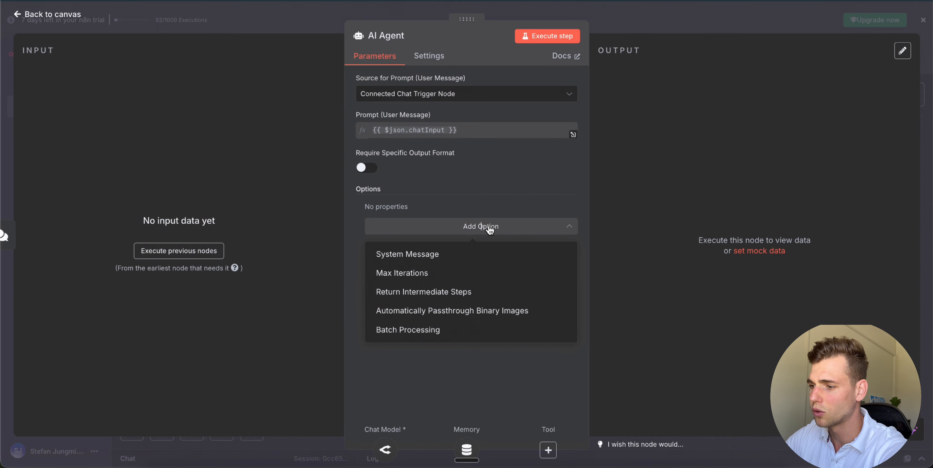
left_click(444, 257)
triple_click(522, 240)
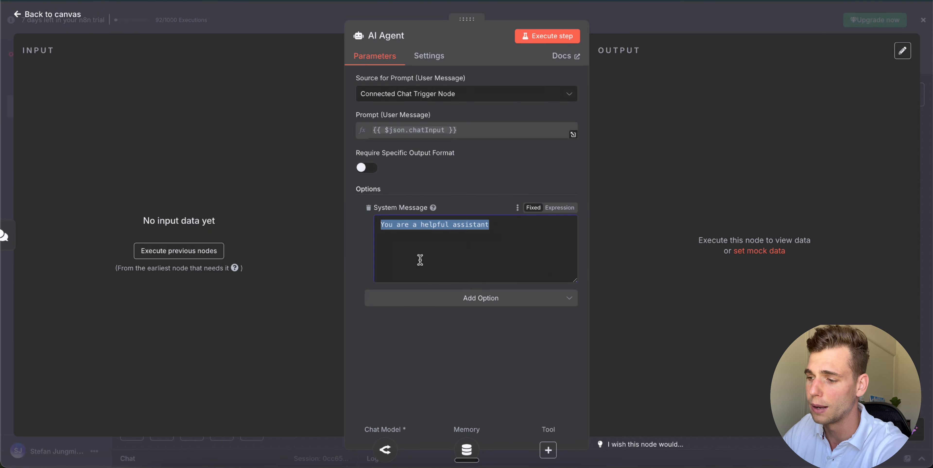
Step: Rename the AI Agent node as SQL Generator and return to the canvas
left_click(386, 36)
type("SQL Queries")
key("BackSpace")
key("BackSpace")
key("BackSpace")
key("BackSpace")
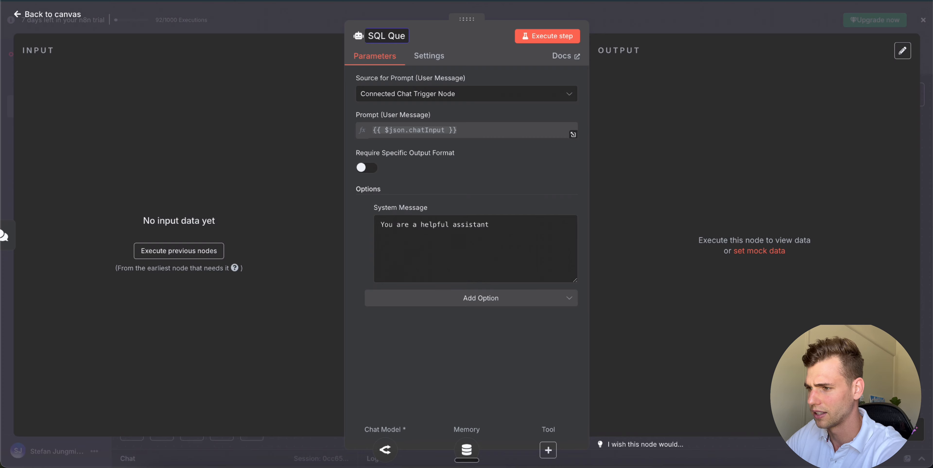
type("Generator")
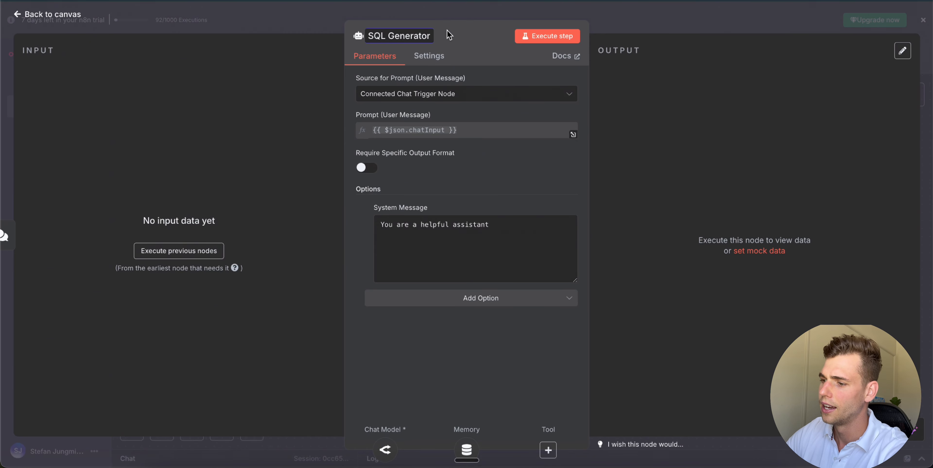
left_click(517, 226)
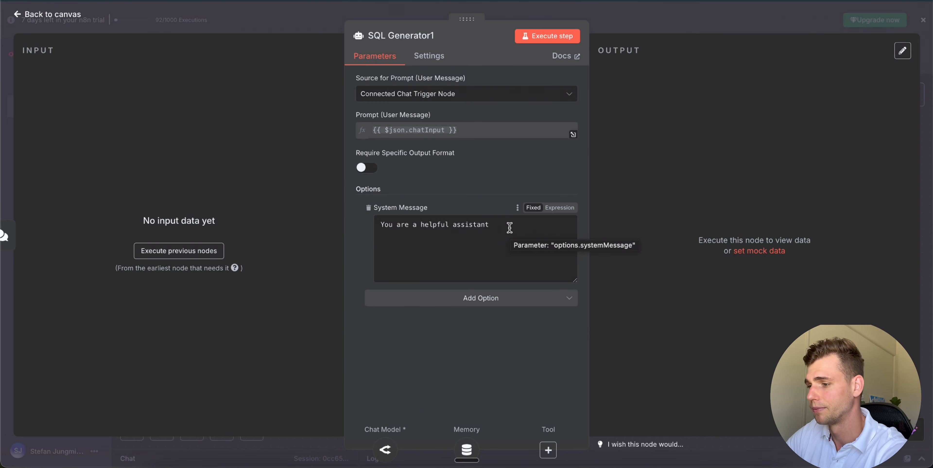
left_click(669, 22)
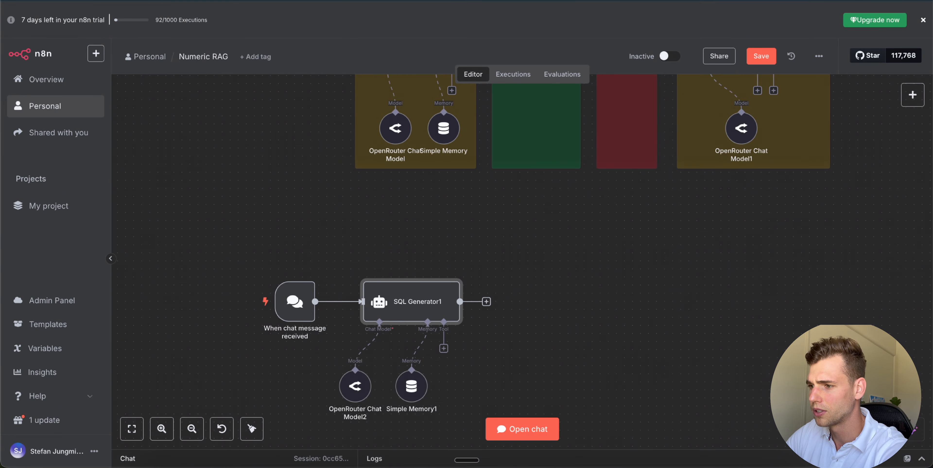
Step: Copy the full system message from the original SQL Generator node in the Turn User Query to SQL section
scroll(514, 194, "up", 5)
scroll(515, 194, "up", 1)
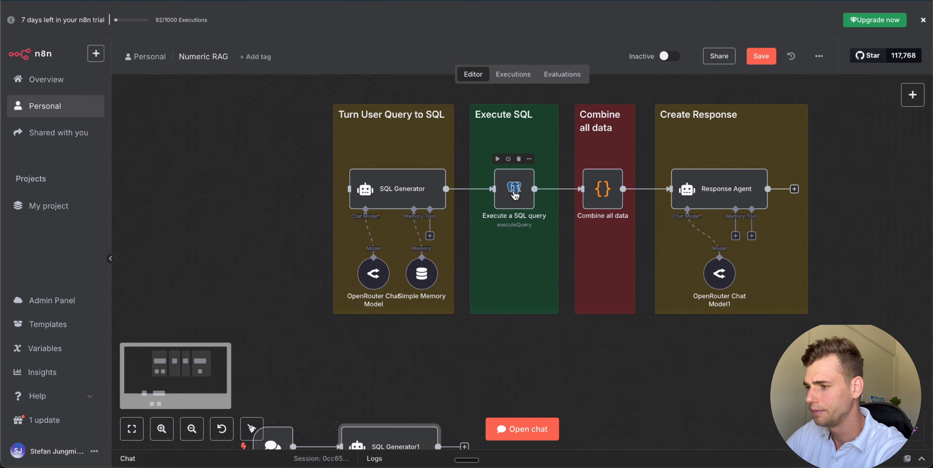
double_click(395, 190)
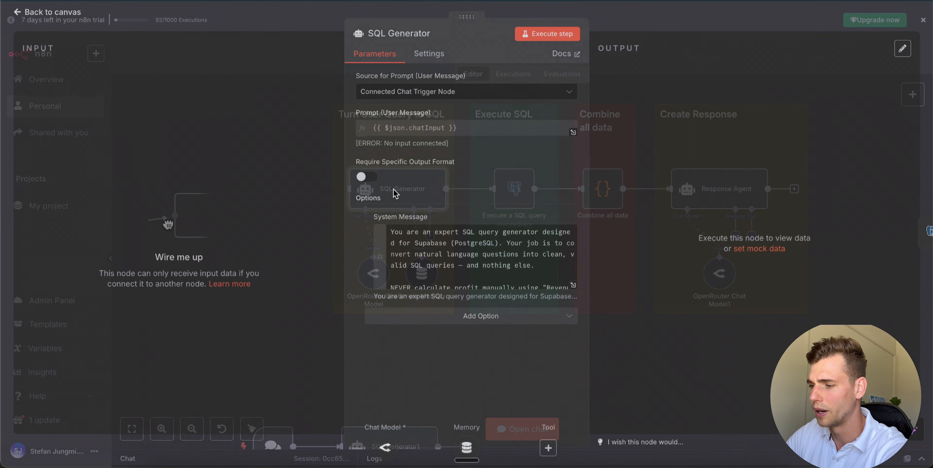
left_click(483, 249)
key("super+a")
key("ctrl+c")
left_click(672, 328)
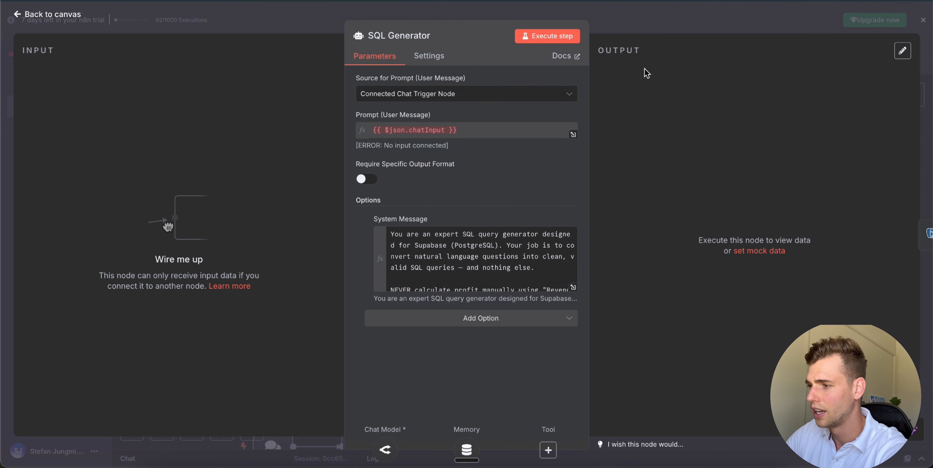
key("Escape")
Step: Replace the System Message in the new SQL Generator1 node with the copied SQL generator prompt, entered as an expression in the expanded editor
key("super+v")
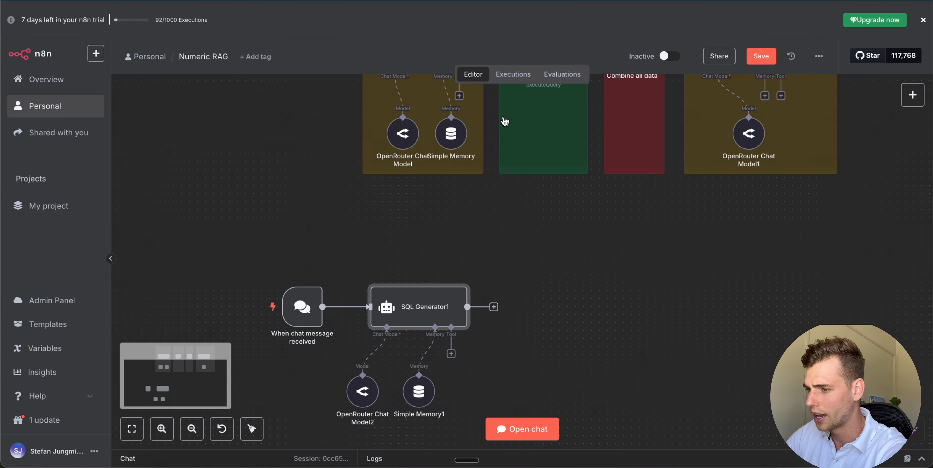
double_click(422, 309)
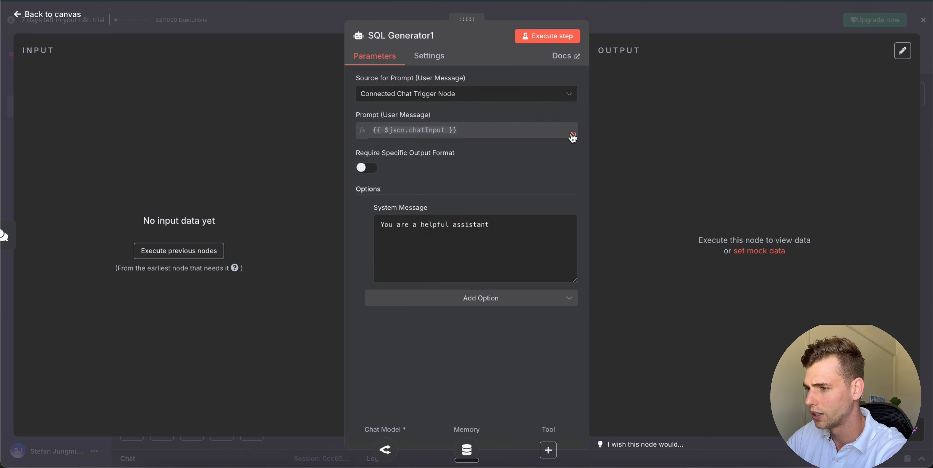
left_click(513, 251)
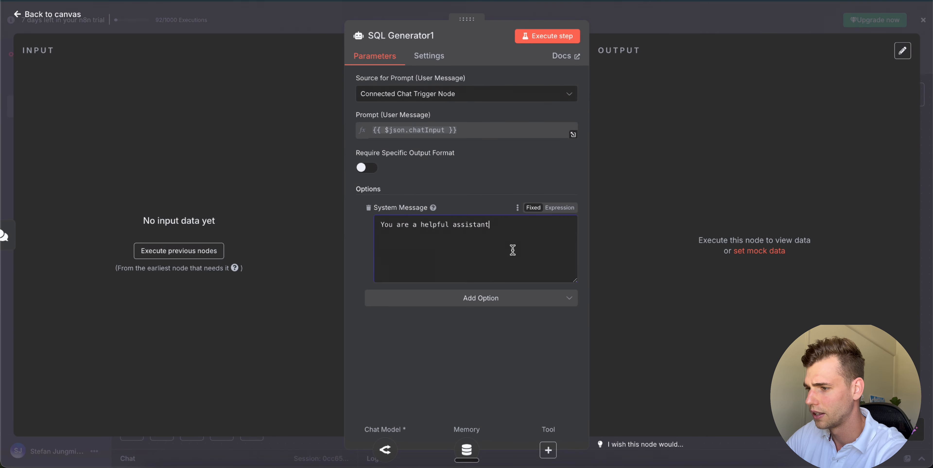
left_click(560, 207)
left_click(576, 233)
key("ctrl+a")
key("ctrl+v")
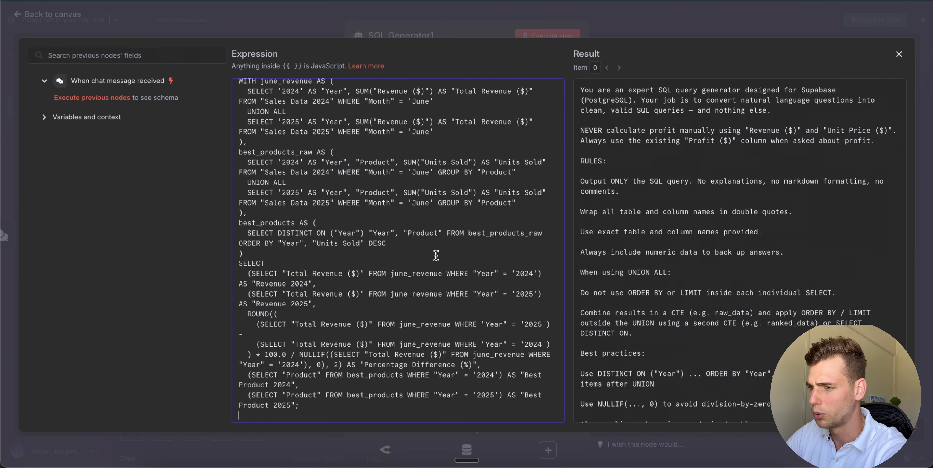
Step: Examine the pasted system prompt's rules, best practices, available tables, column names and example SQL query
scroll(436, 255, "up", 20)
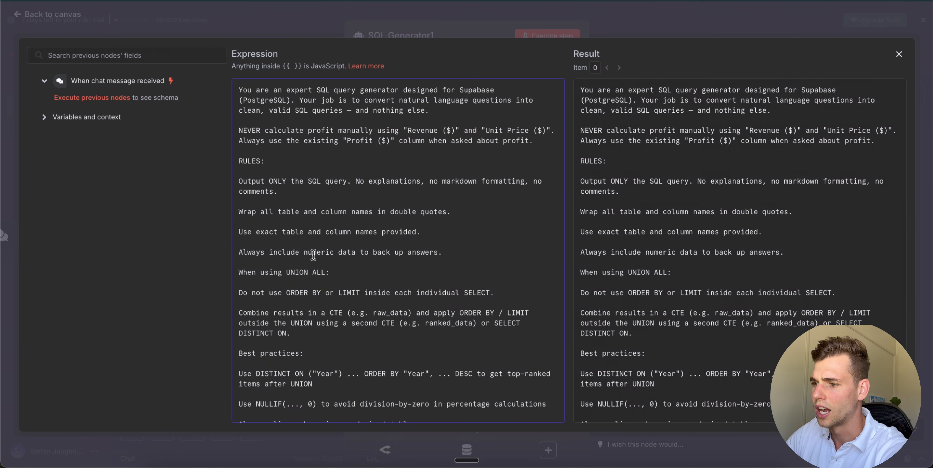
scroll(371, 289, "down", 5)
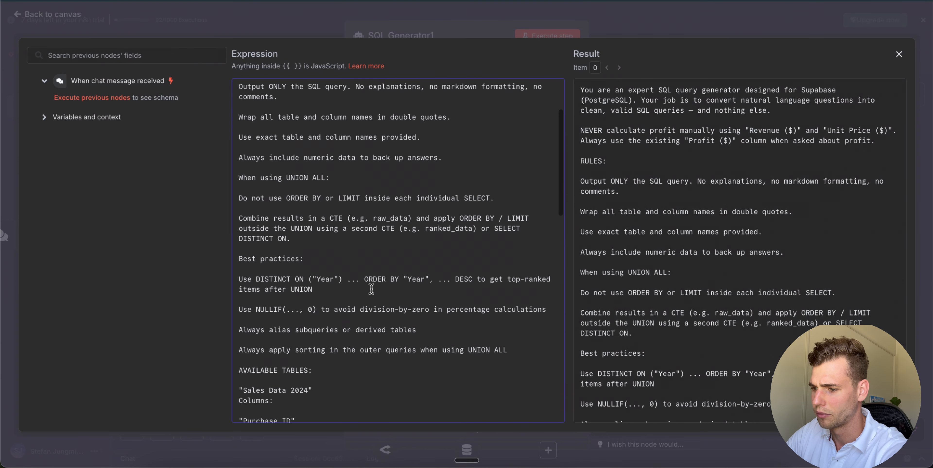
scroll(372, 289, "down", 8)
scroll(320, 298, "down", 3)
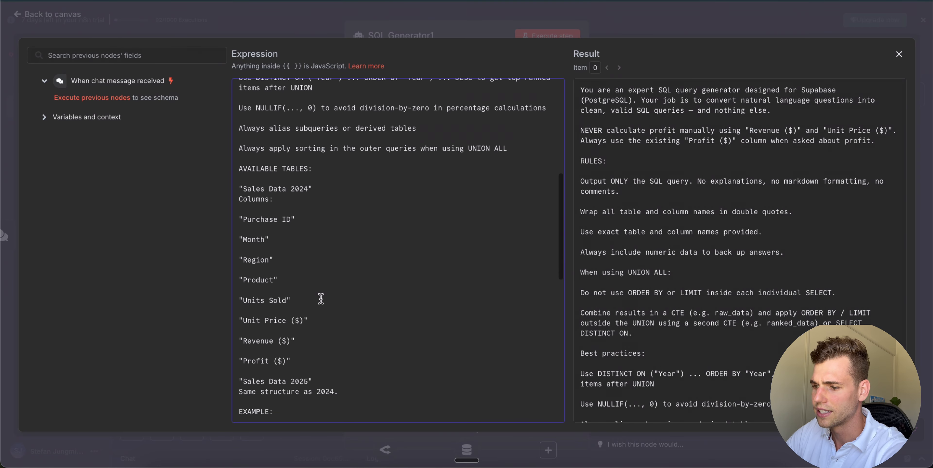
scroll(320, 298, "down", 14)
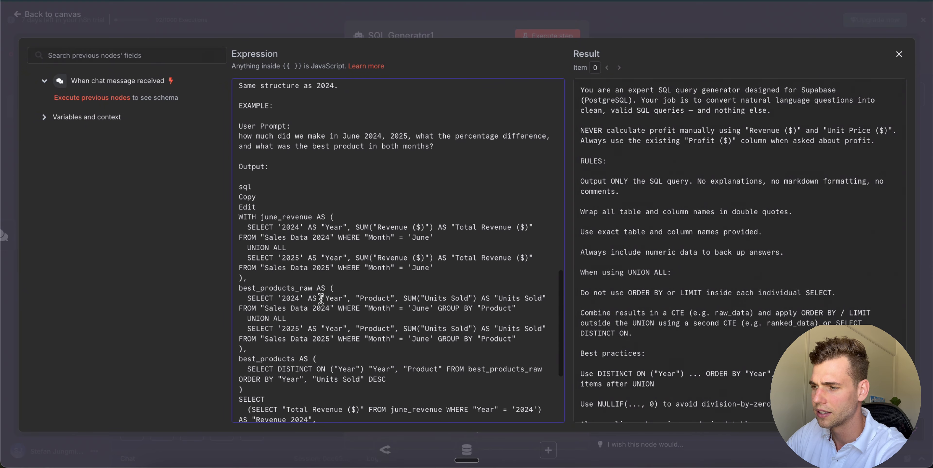
scroll(321, 298, "down", 6)
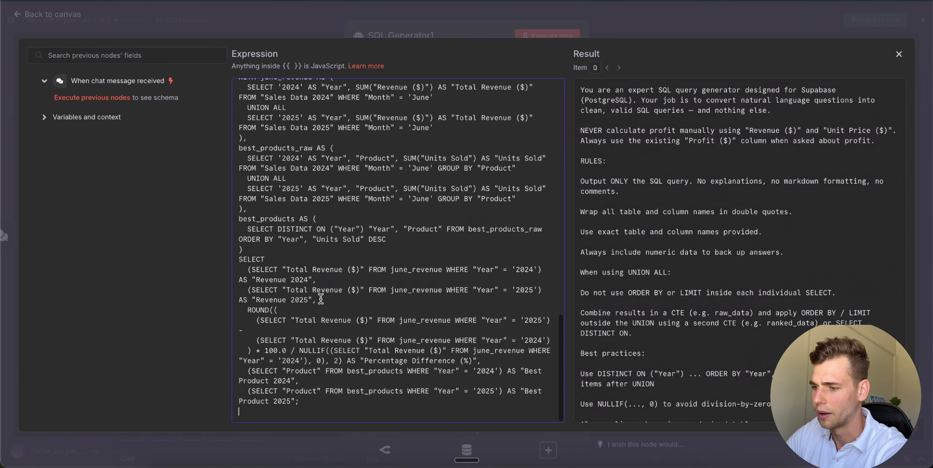
scroll(321, 298, "up", 20)
scroll(312, 308, "down", 7)
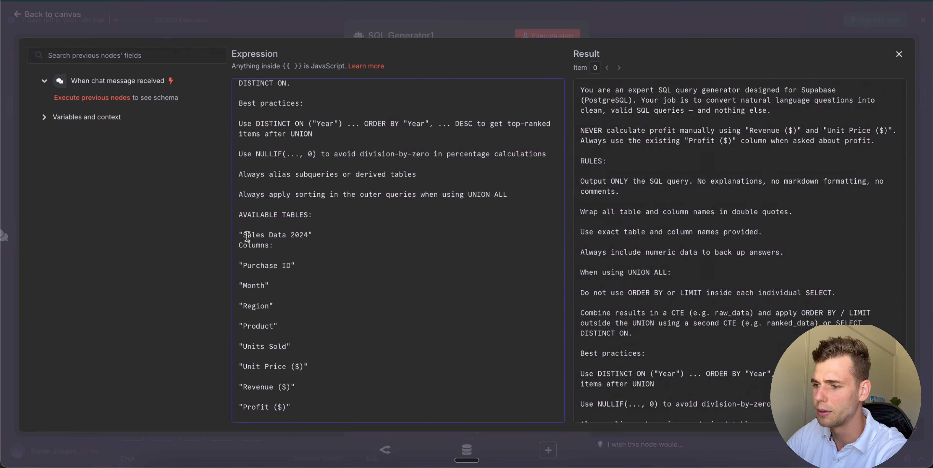
left_click_drag(247, 235, 307, 237)
scroll(283, 256, "down", 6)
left_click_drag(242, 161, 263, 276)
left_click(263, 276)
Step: Select the entire system prompt text and switch to the toy store sales chat in ChatGPT
key("ctrl+a")
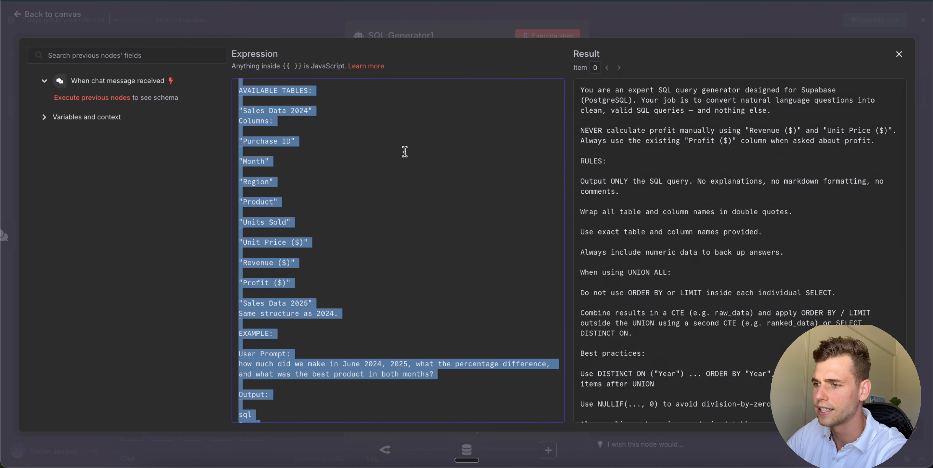
left_click(455, 1)
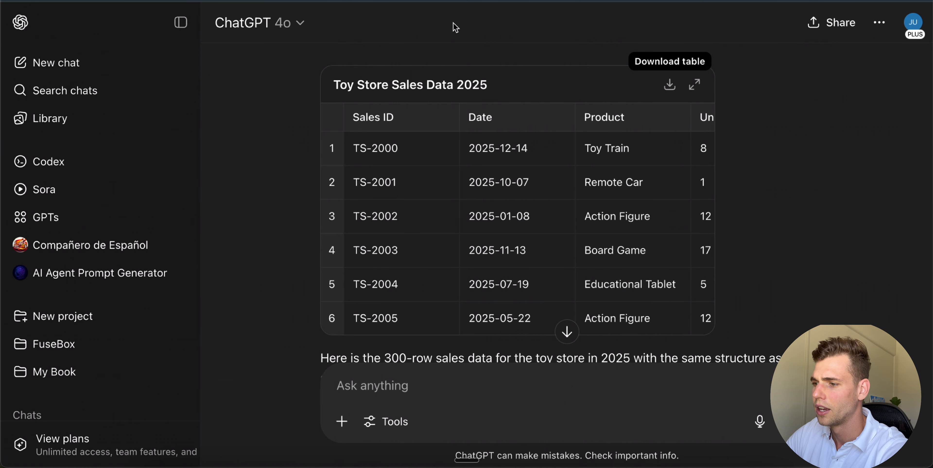
left_click(433, 392)
type("this")
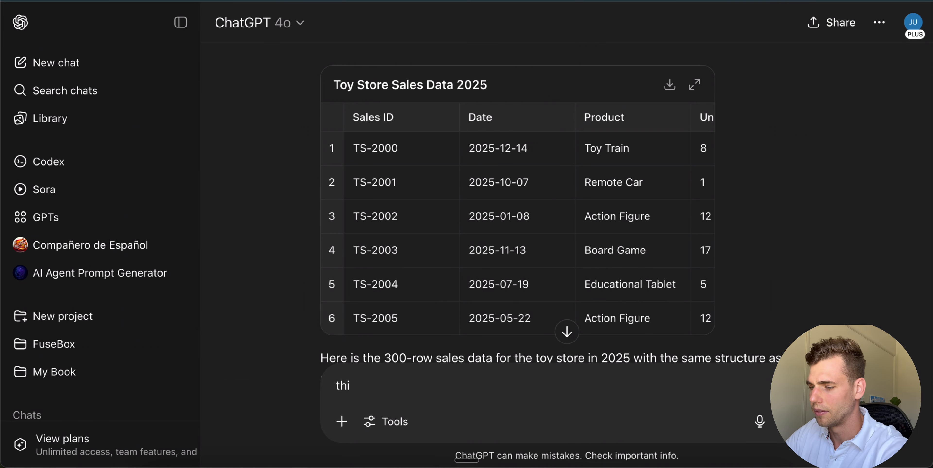
key("BackSpace")
key("BackSpace")
key("BackSpace")
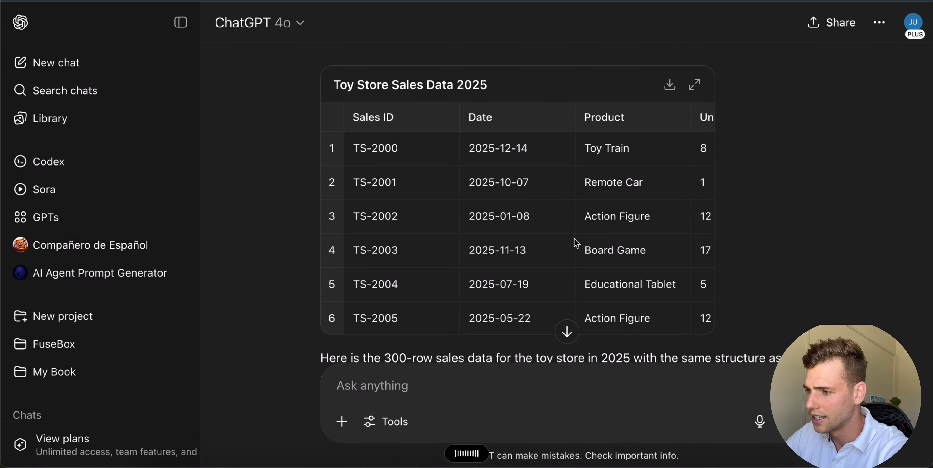
Step: Enter a request to update the SQL generator's system prompt with the new sales columns and two new tables, leaving everything else the same
scroll(575, 240, "right", 5)
scroll(575, 242, "right", 5)
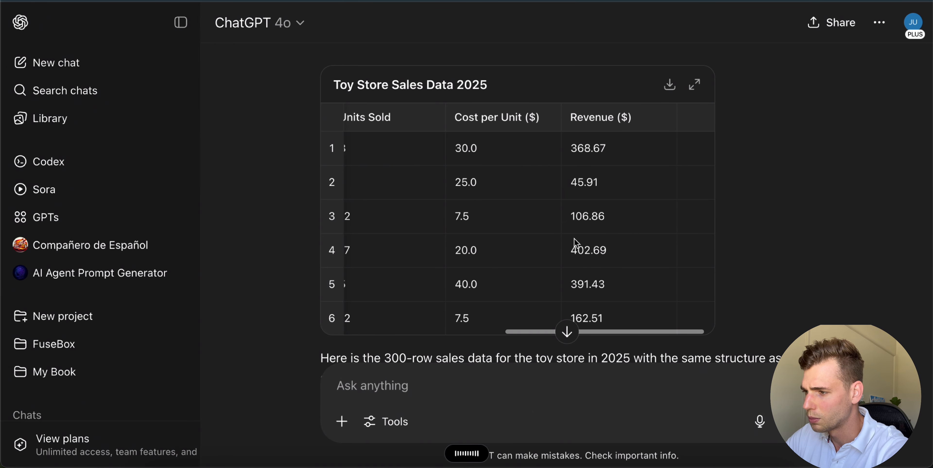
left_click(398, 391)
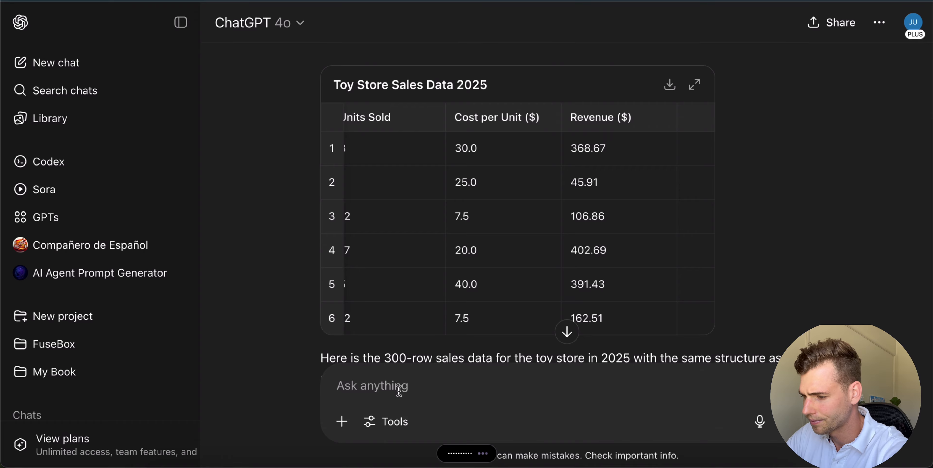
key("super+v")
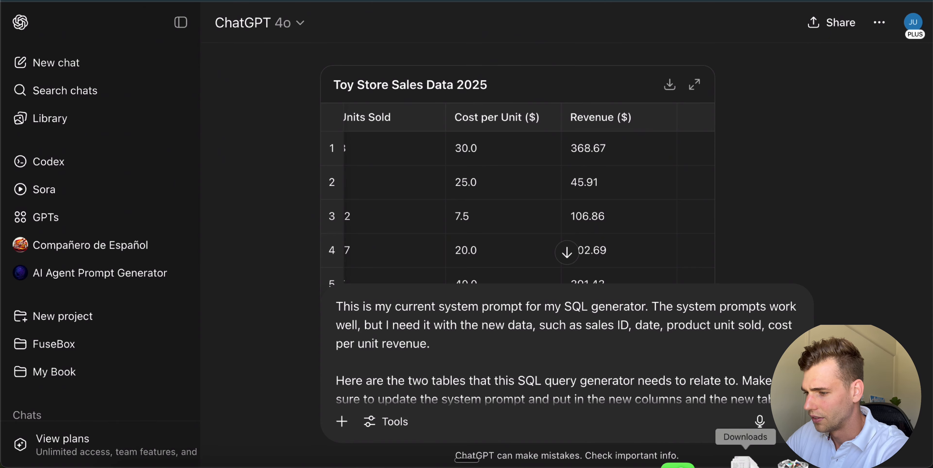
Step: Copy the header and first three data rows of Toy_Store_Sales_Data_2025.csv from Downloads, and return to the ChatGPT request
left_click(746, 461)
left_click(798, 21)
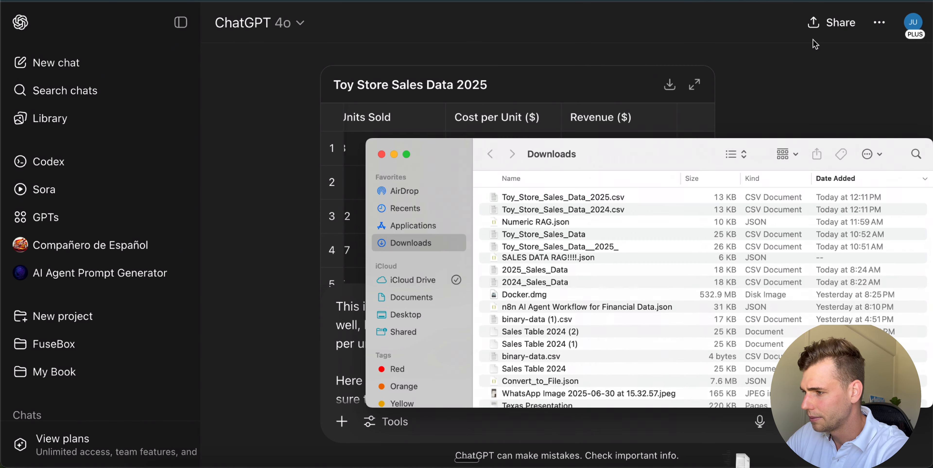
left_click(592, 199)
double_click(592, 199)
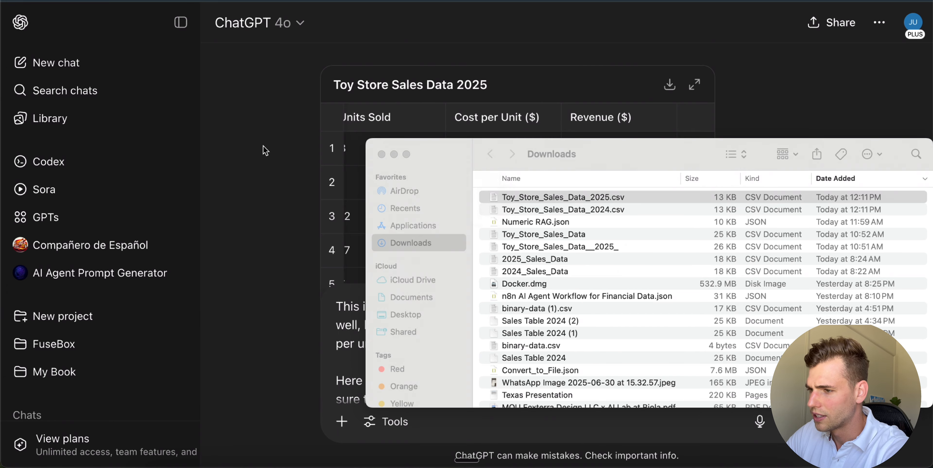
left_click_drag(114, 42, 405, 94)
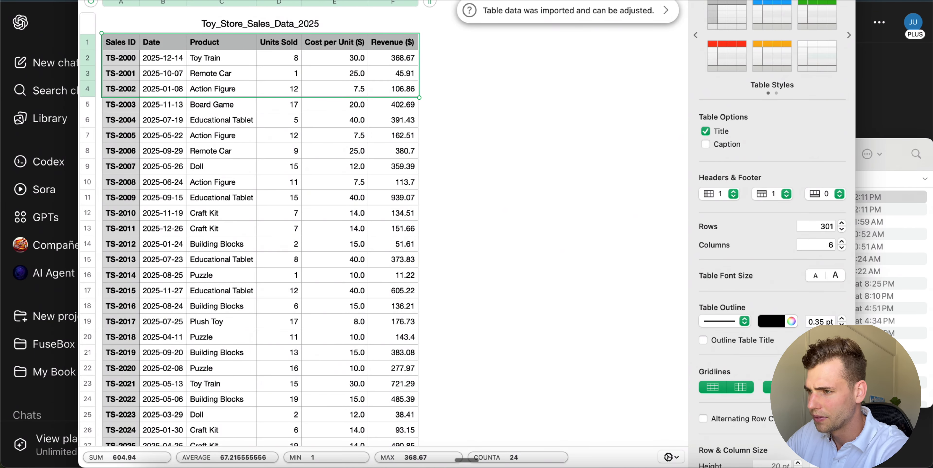
key("super+w")
left_click(280, 238)
scroll(487, 357, "down", 1)
Step: Add a "Table 1" heading at the end of the request and paste the copied sales rows beneath it
left_click(594, 390)
key("shift+Return")
key("shift+Return")
type("Table ")
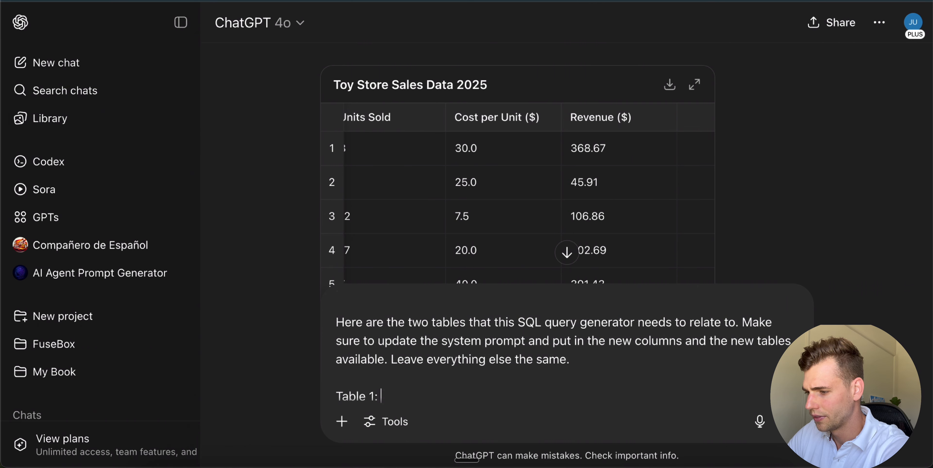
type("1:")
key("shift+Return")
key("shift+Return")
key("super+v")
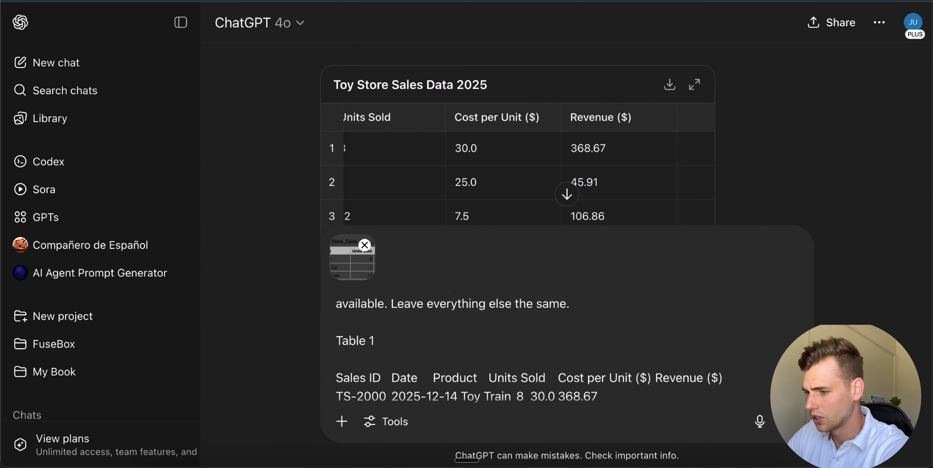
Step: Check the table names in Supabase, extend the heading to "Table 1 - called Sales Data 2024", and send the request
type("- called")
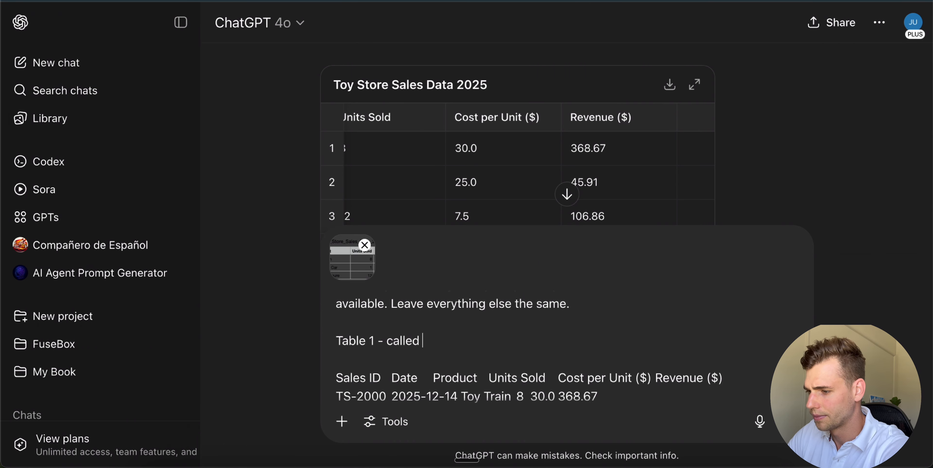
key("ctrl+Tab")
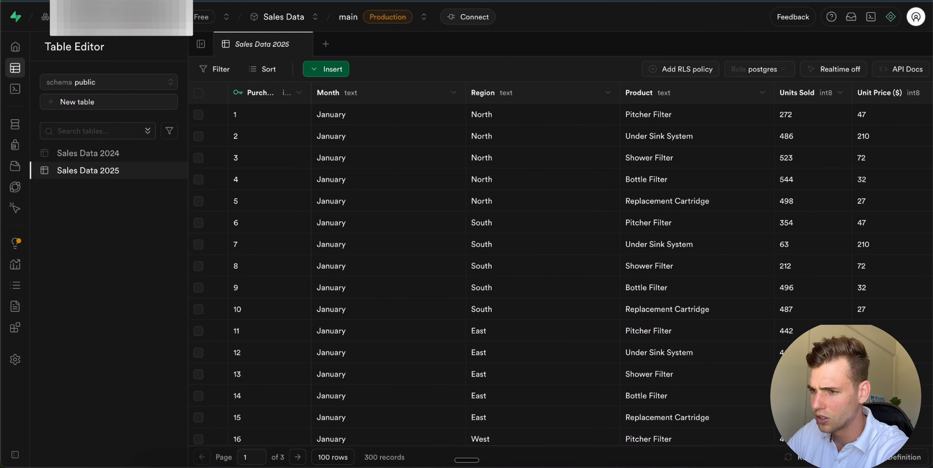
key("ctrl+Tab")
key("ctrl+Tab")
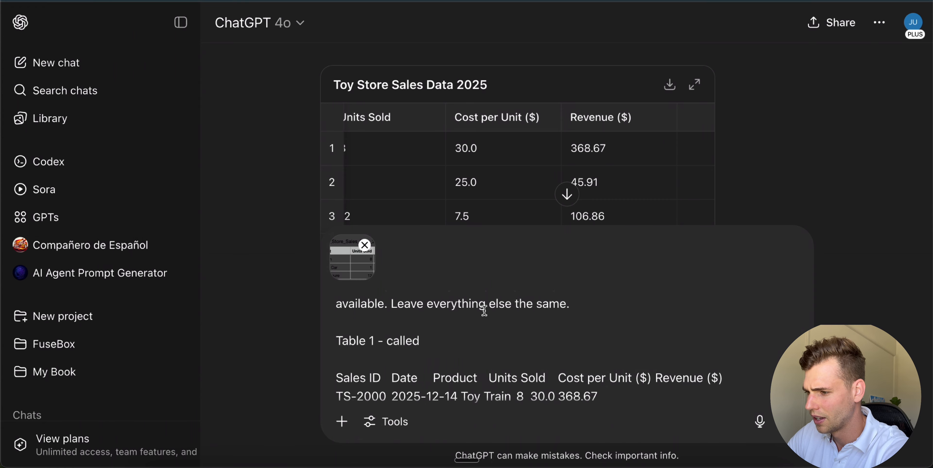
type("Sales Data 2024")
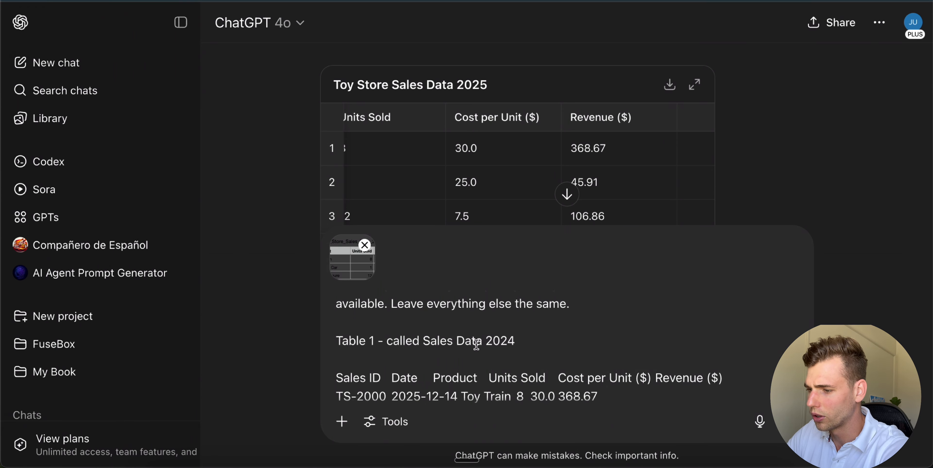
key("Return")
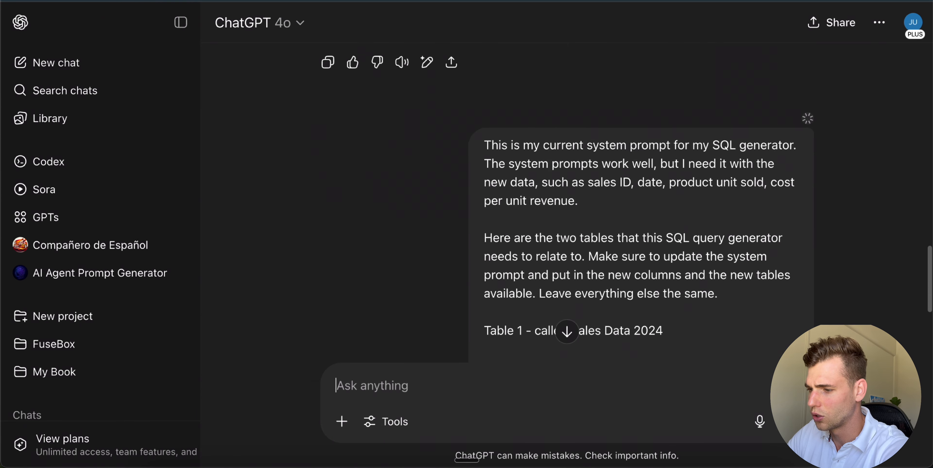
Step: Review the sent request with its Table 1 details, ChatGPT's updated system prompt reply, and the earlier toy store data
scroll(610, 186, "up", 2)
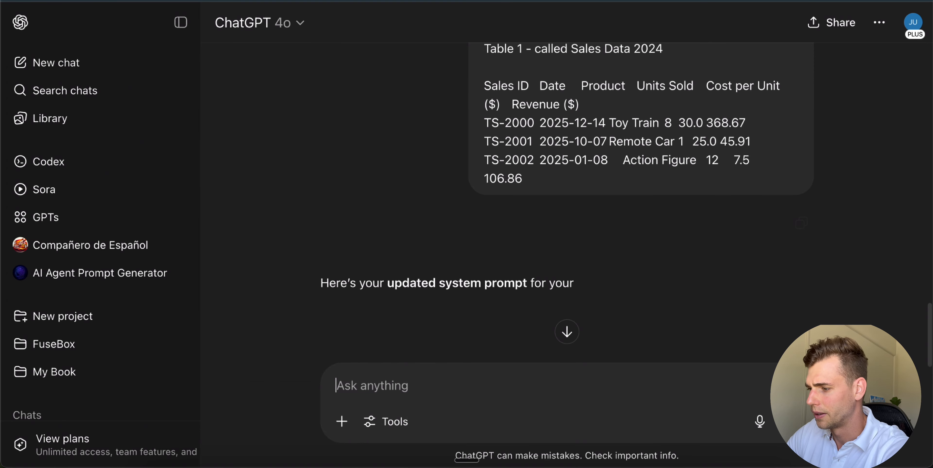
scroll(725, 249, "up", 1)
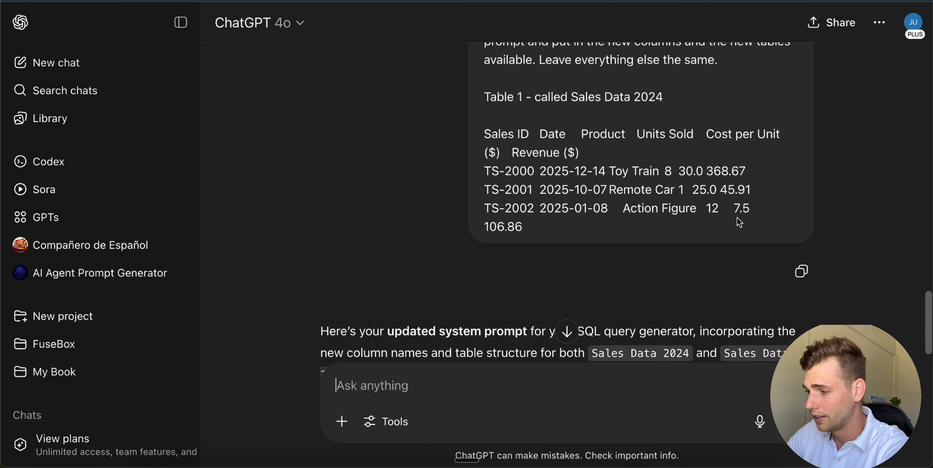
scroll(738, 217, "down", 2)
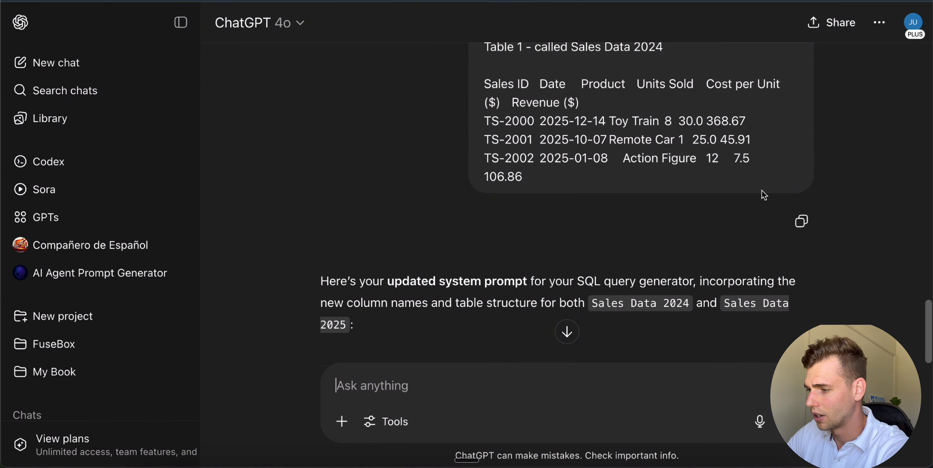
scroll(683, 194, "up", 2)
scroll(579, 231, "down", 3)
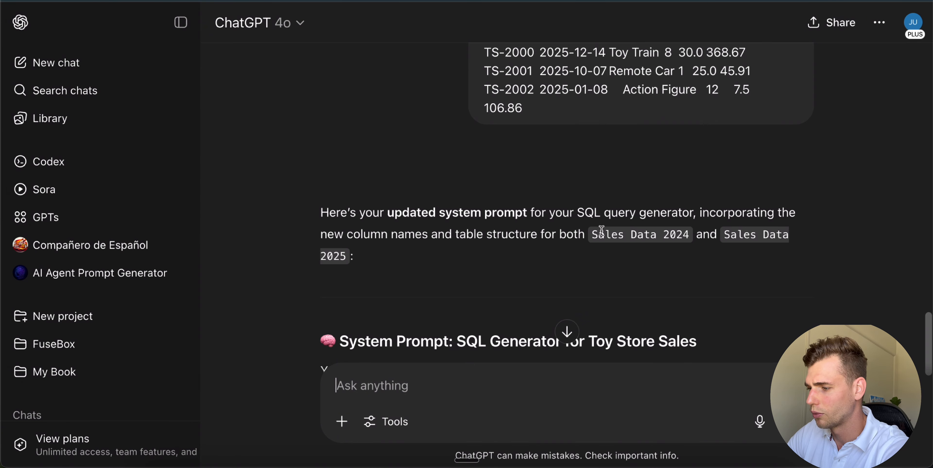
scroll(626, 224, "down", 3)
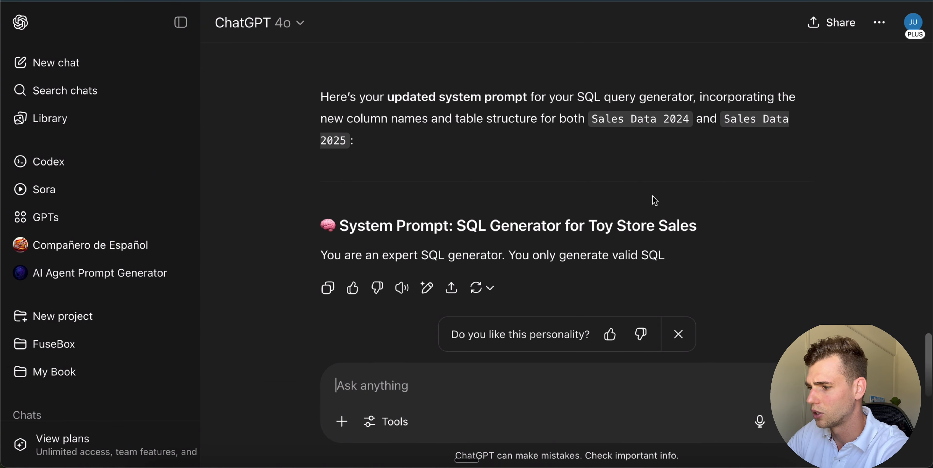
scroll(655, 201, "up", 4)
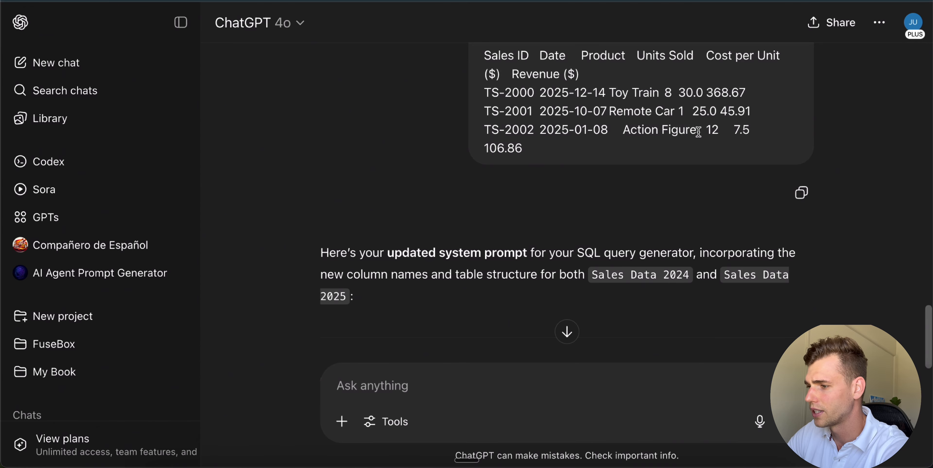
scroll(652, 110, "up", 10)
scroll(600, 274, "down", 5)
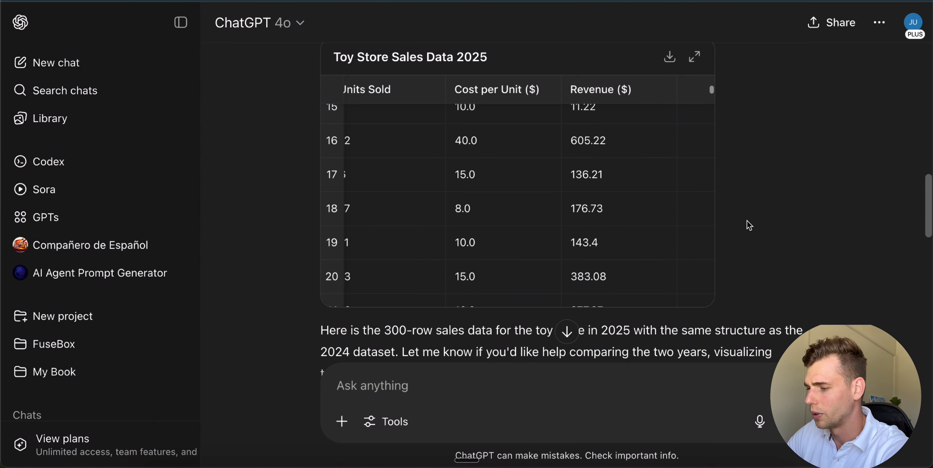
scroll(798, 218, "down", 5)
scroll(688, 225, "down", 9)
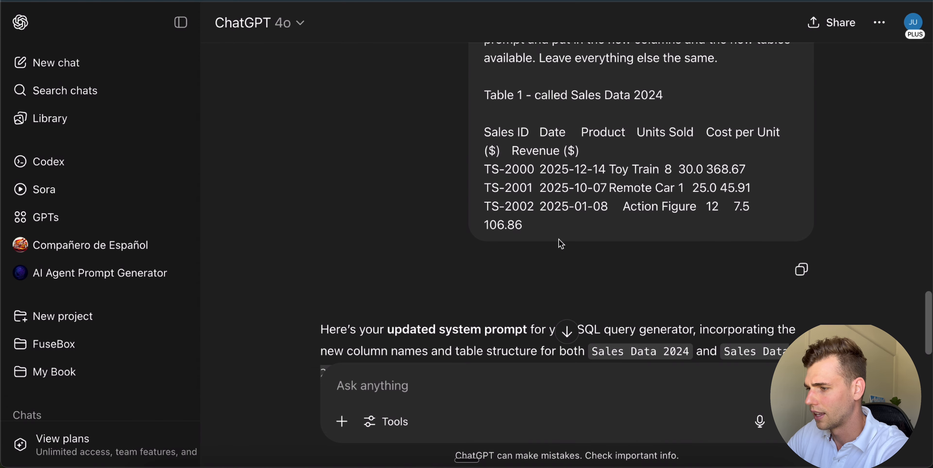
Step: Copy the full text of the earlier system prompt request and paste it into a new ChatGPT message
left_click_drag(558, 238, 481, 106)
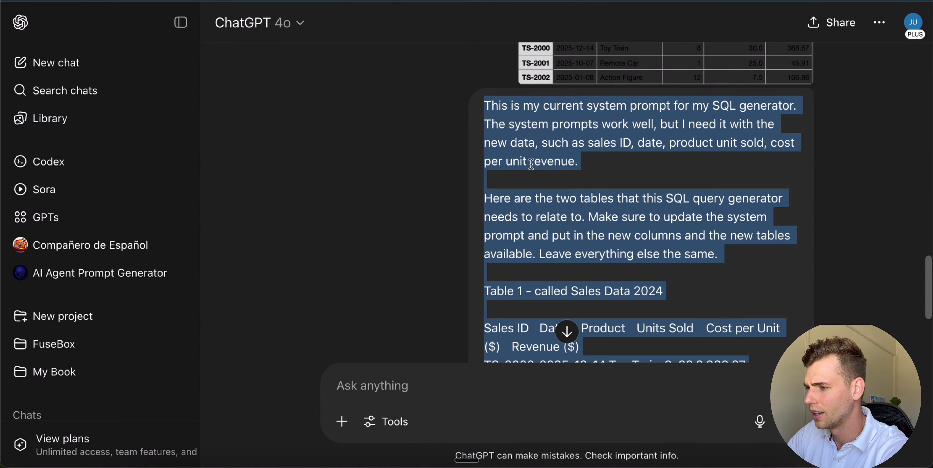
left_click(561, 377)
key("super+v")
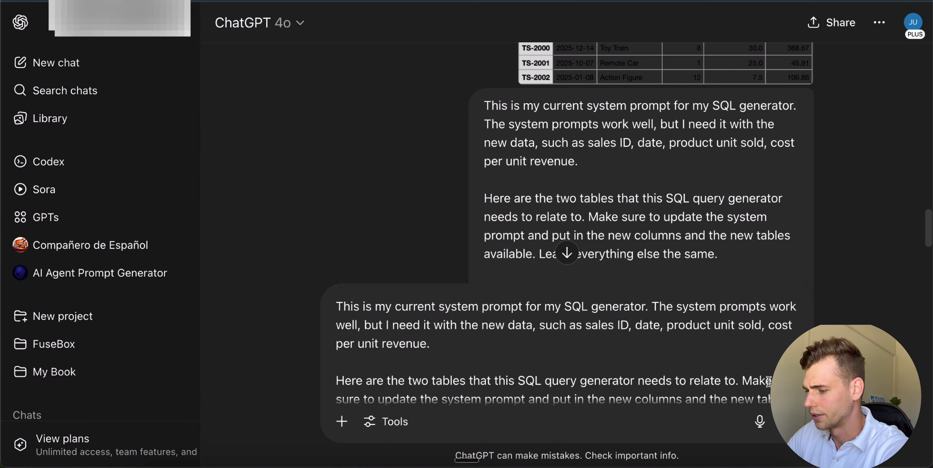
Step: Copy the header and first five data rows of Toy_Store_Sales_Data_2025 and paste them at the end of the new ChatGPT message
left_click(743, 461)
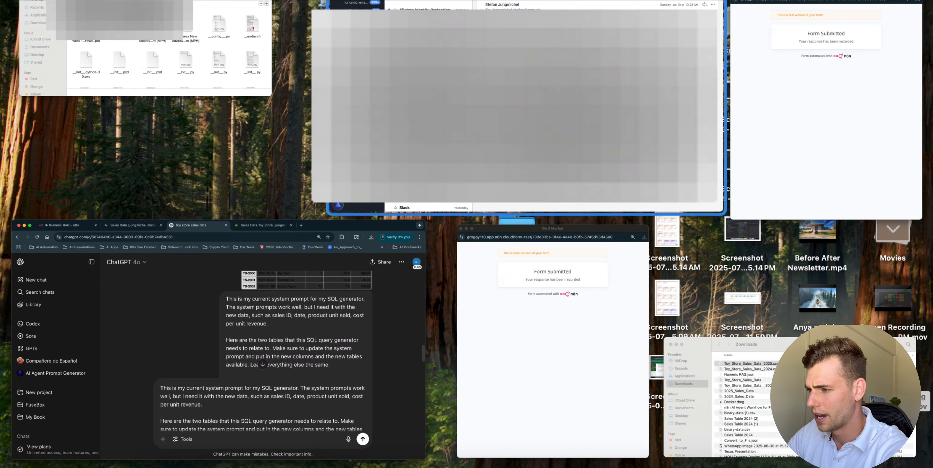
left_click(354, 315)
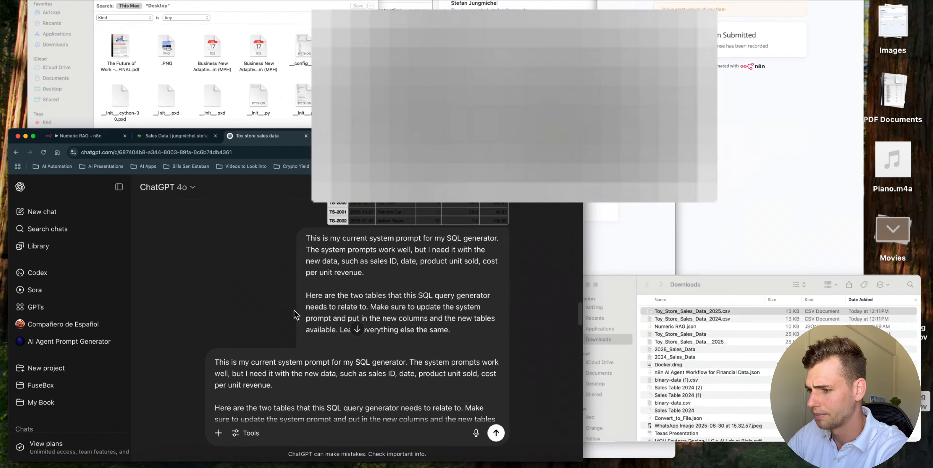
left_click(694, 463)
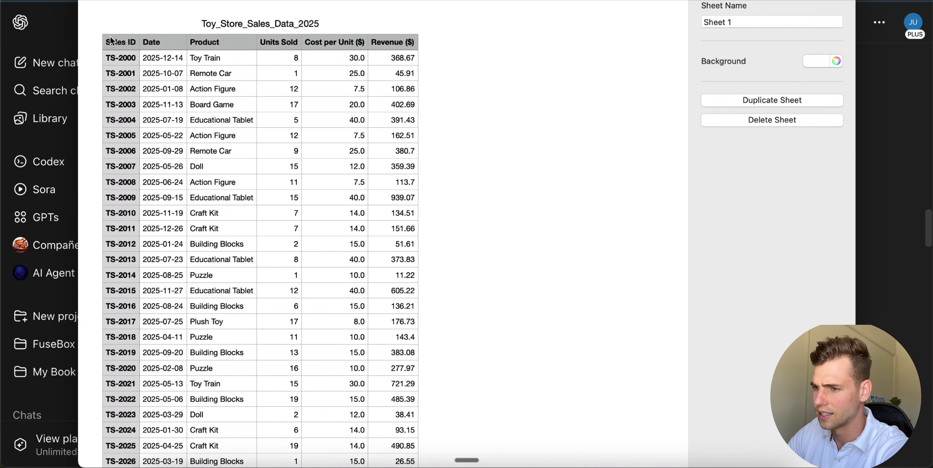
left_click_drag(112, 41, 405, 128)
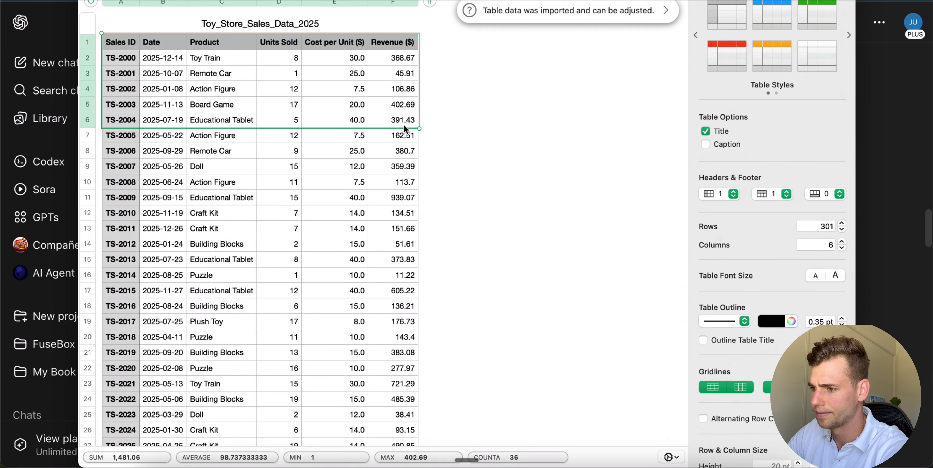
key("super+Tab")
scroll(634, 402, "down", 5)
left_click(677, 390)
key("Return")
key("super+v")
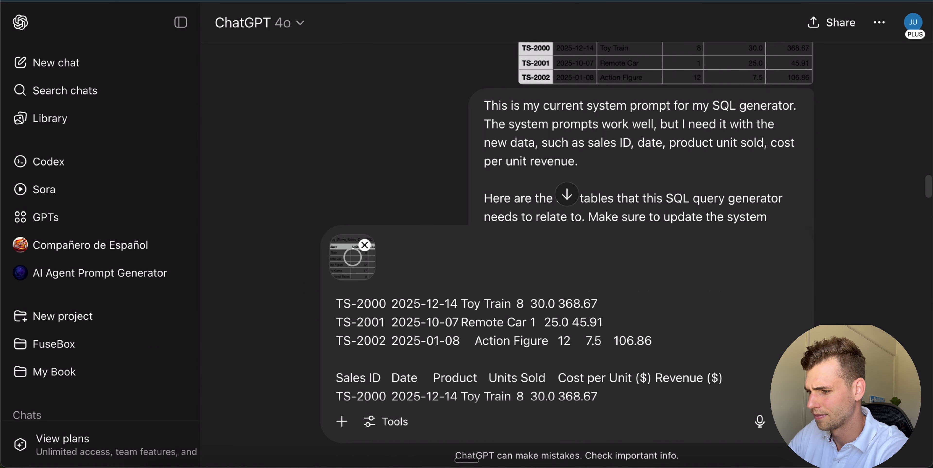
Step: Delete the older three-row sales block and its header above the newly pasted rows
left_click_drag(665, 349, 327, 304)
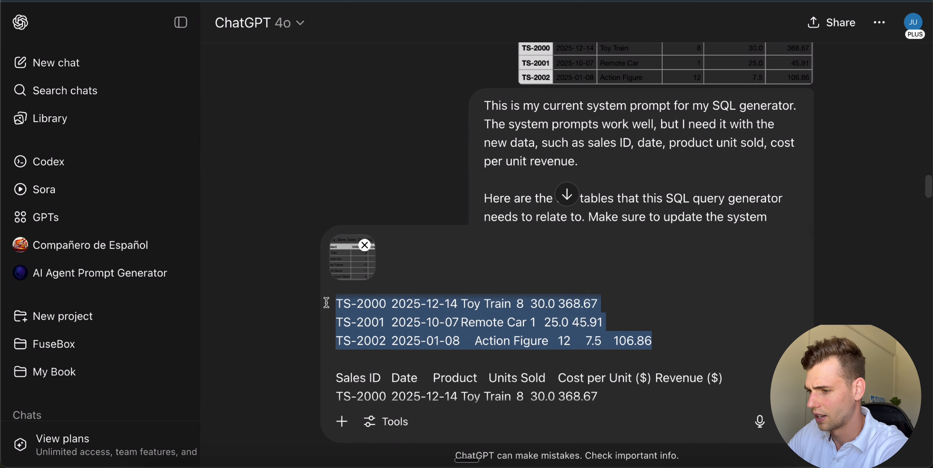
key("BackSpace")
key("super+v")
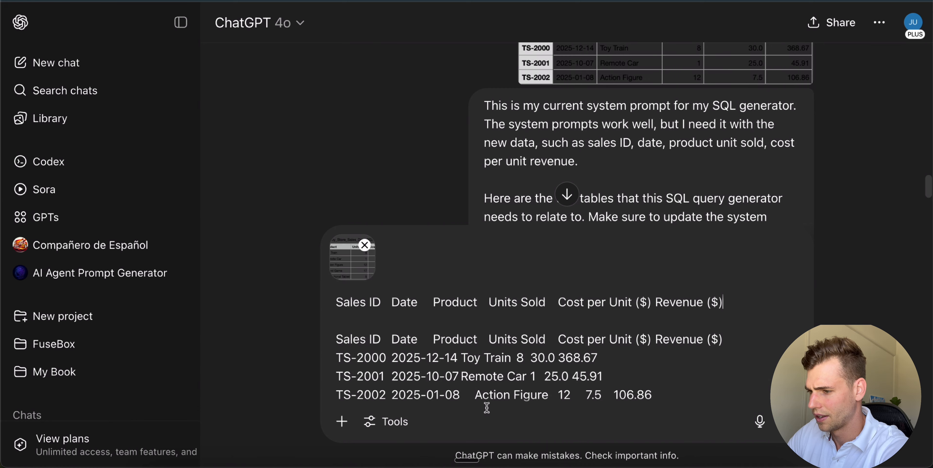
left_click_drag(723, 302, 336, 302)
key("BackSpace")
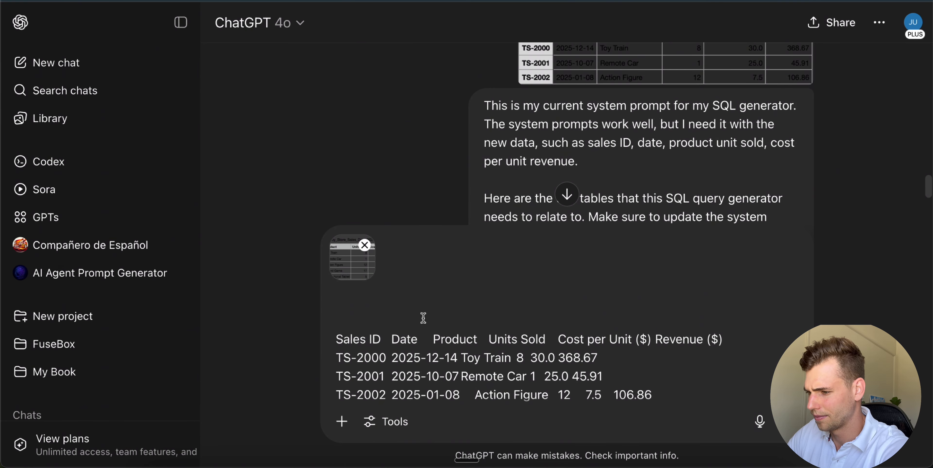
key("super+z")
key("BackSpace")
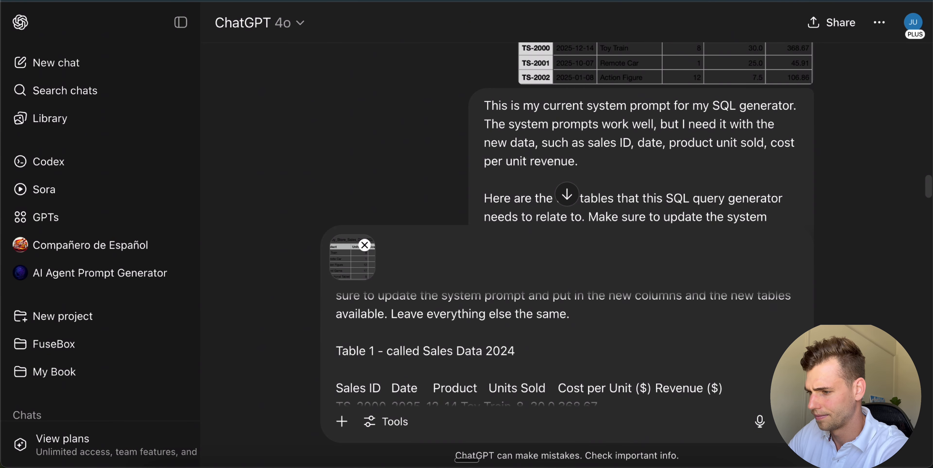
Step: Add the heading "Table 2 - called Sales Data 2025" beneath the Table 1 heading and send the request
key("Return")
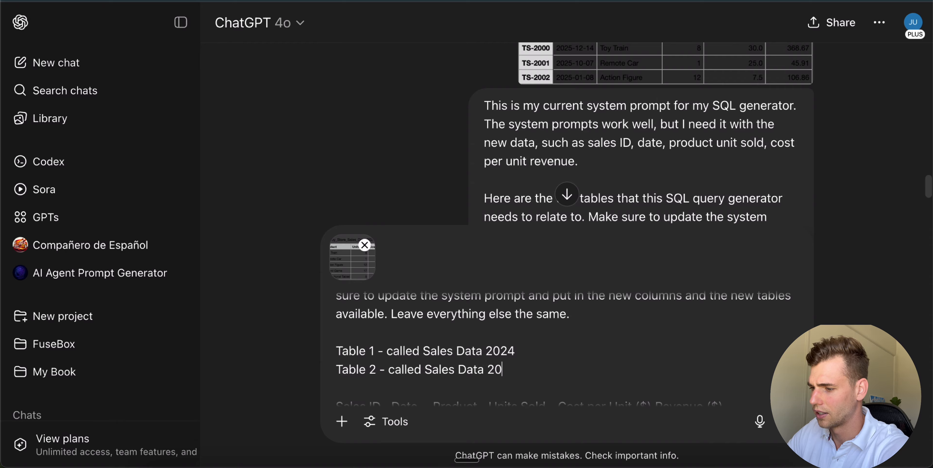
key("Return")
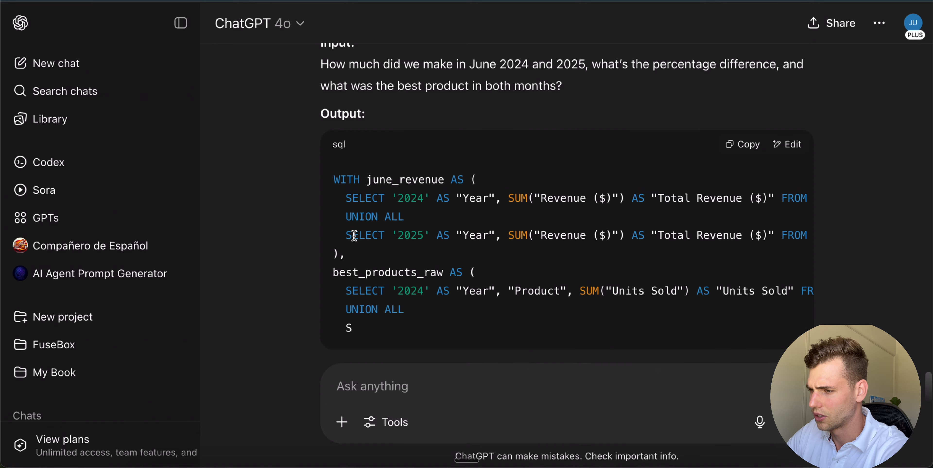
Step: Review ChatGPT's updated system prompt, including the column tables, the rules and the opening instructions
scroll(357, 160, "up", 10)
scroll(357, 159, "up", 5)
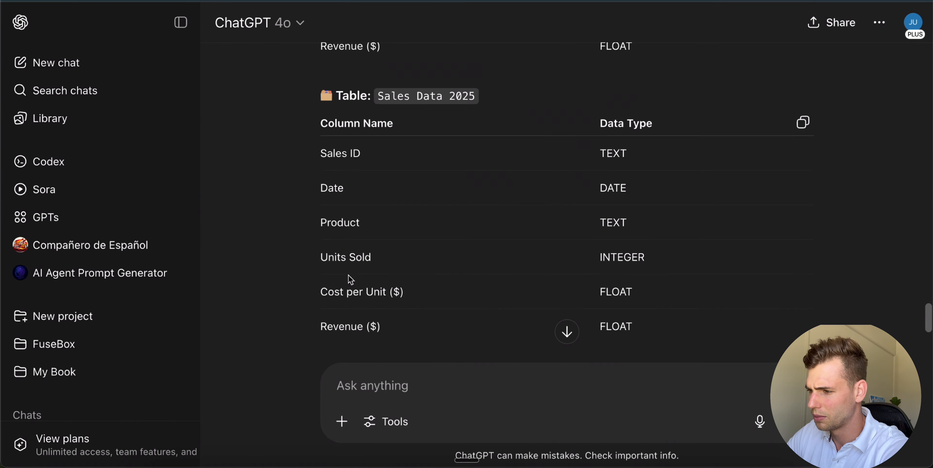
scroll(309, 236, "down", 1)
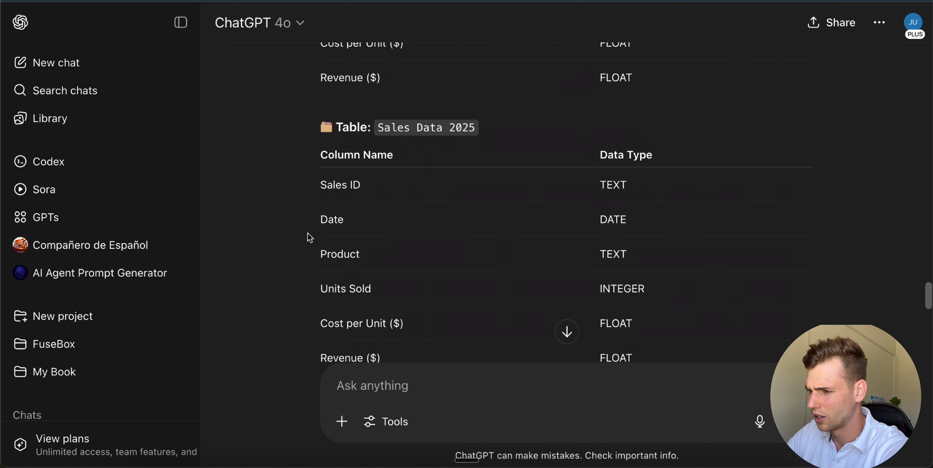
scroll(331, 292, "up", 9)
scroll(331, 292, "down", 15)
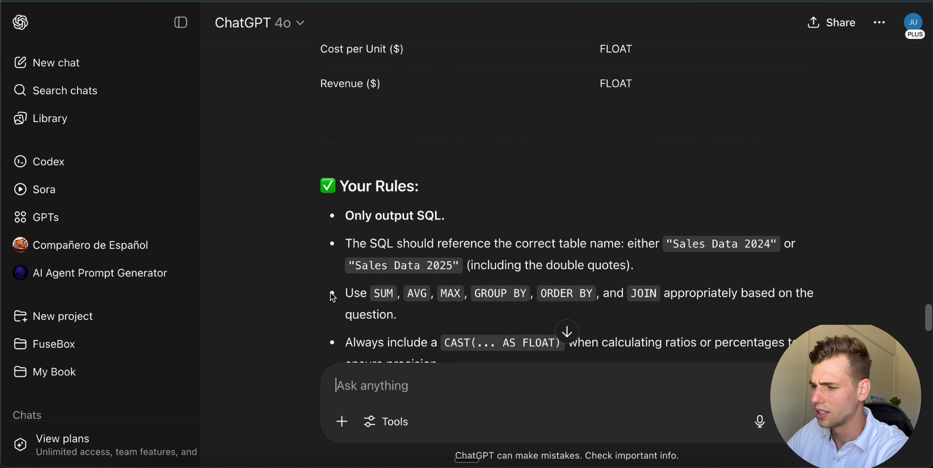
scroll(330, 293, "up", 12)
scroll(334, 295, "up", 10)
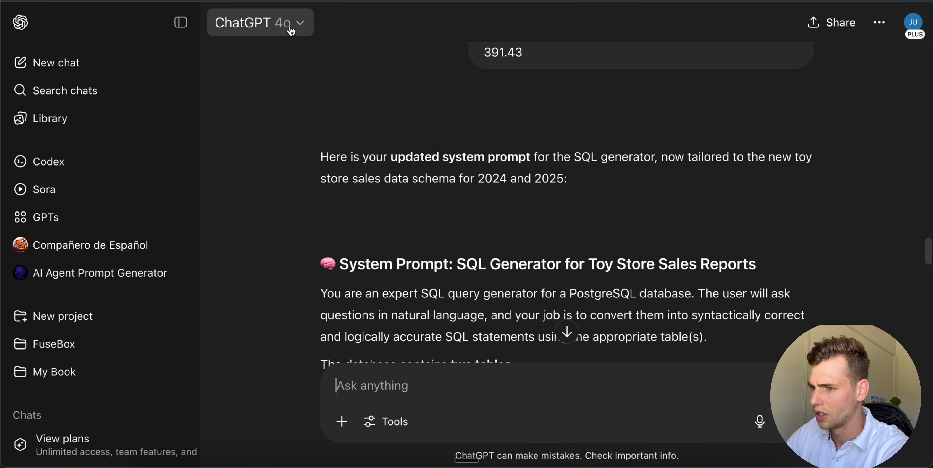
Step: Copy SQL Generator1's system prompt from n8n and send it to ChatGPT below "use this format but inlcude the new data i just gav you"
key("ctrl+Tab")
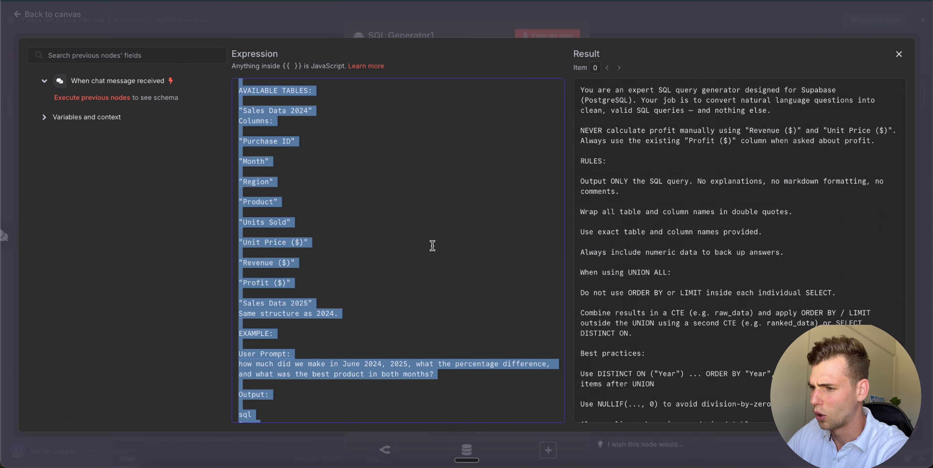
key("ctrl+shift+Tab")
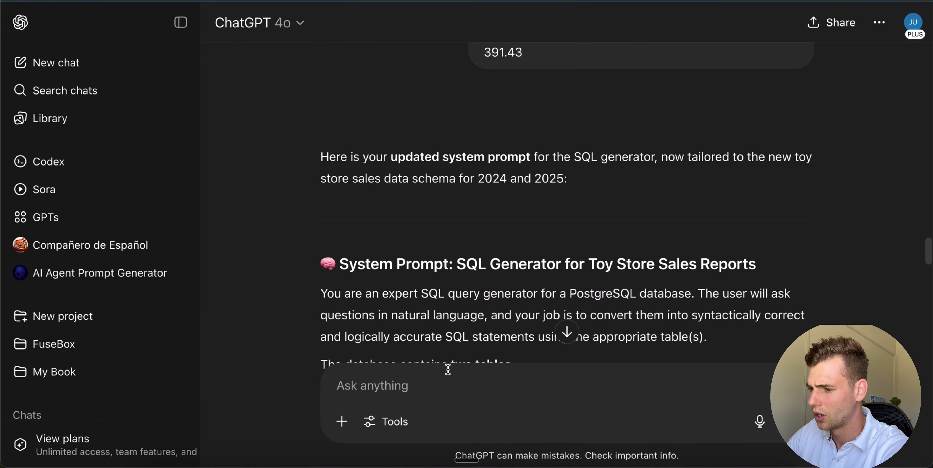
type("use this format")
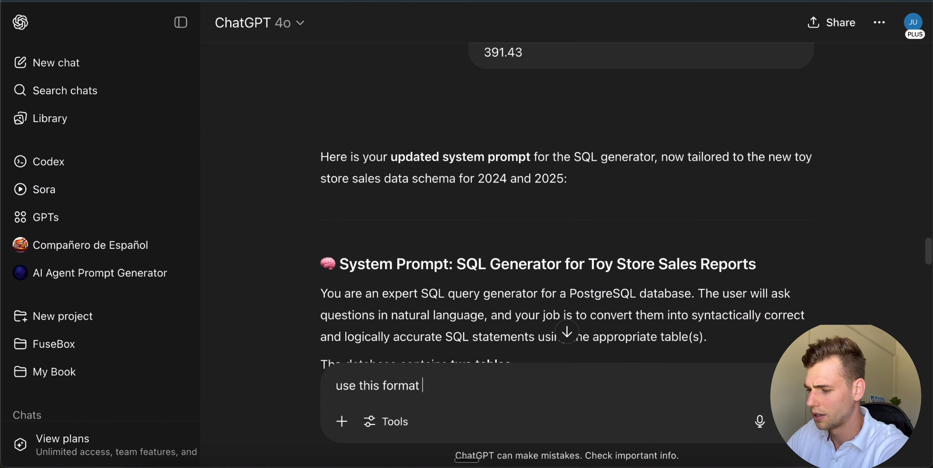
type(" but inlcude the new dat")
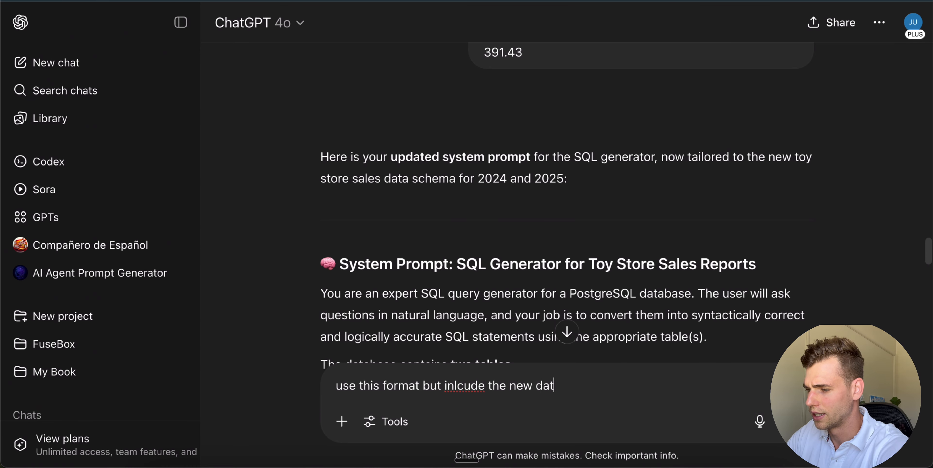
type("a i just gav you")
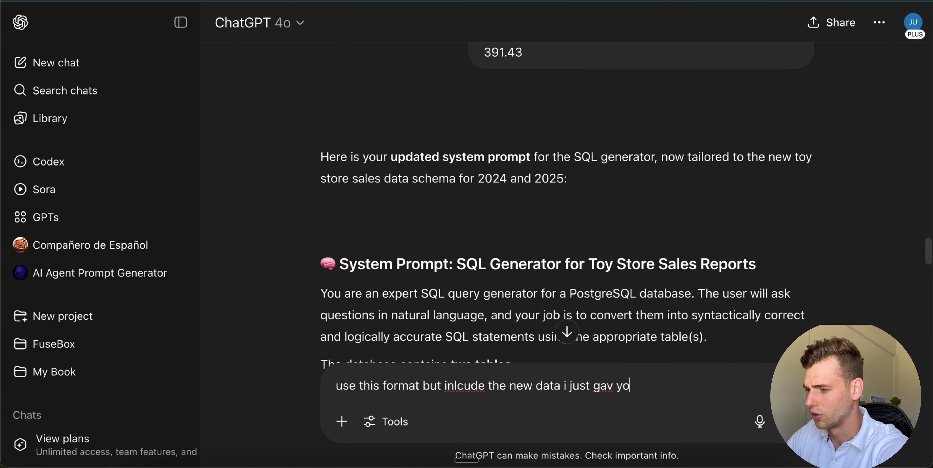
key("shift+Return")
key("shift+Return")
key("super+v")
key("Return")
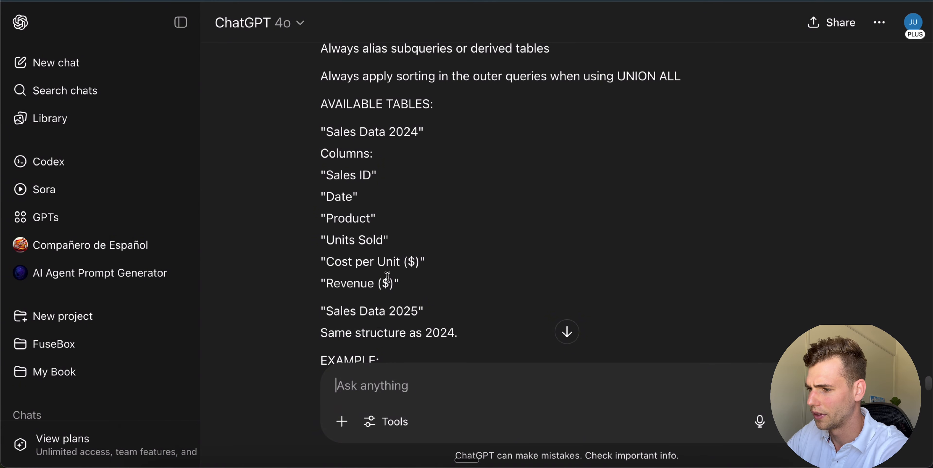
Step: Check the column names listed for "Sales Data 2024" in the reformatted prompt against the toy store sales spreadsheet
left_click_drag(392, 284, 363, 203)
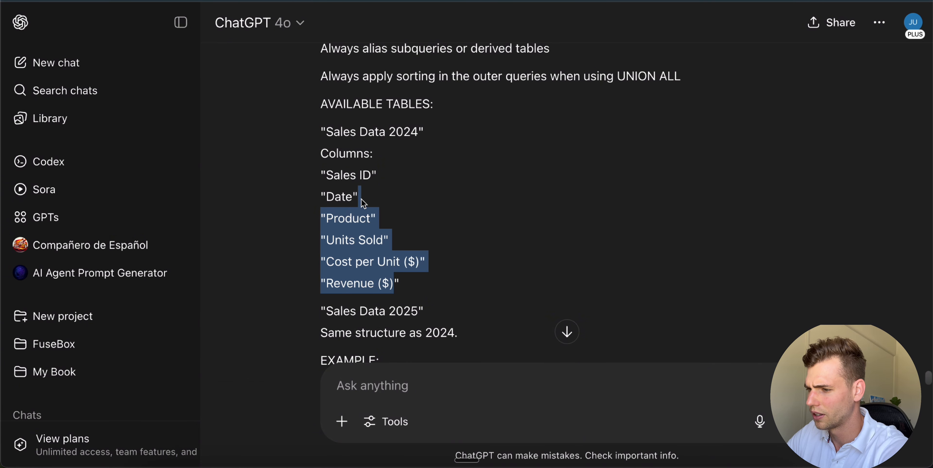
left_click(434, 236)
mouse_move(772, 465)
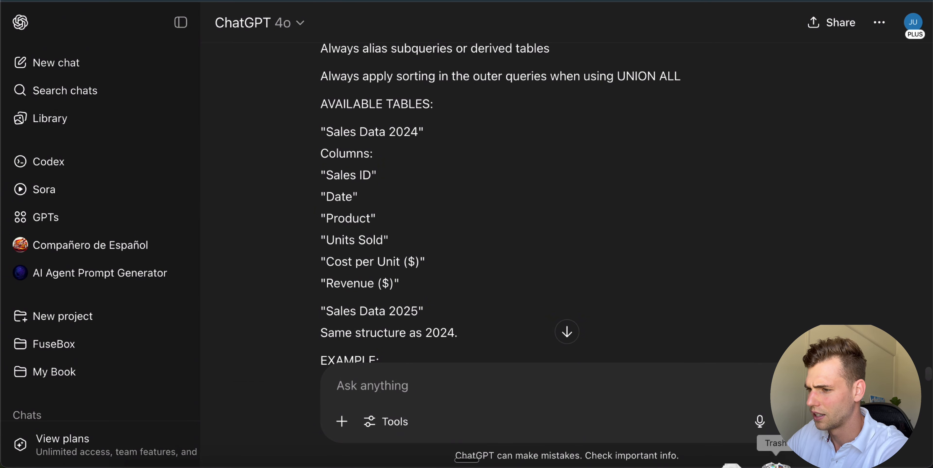
left_click(745, 461)
left_click(752, 421)
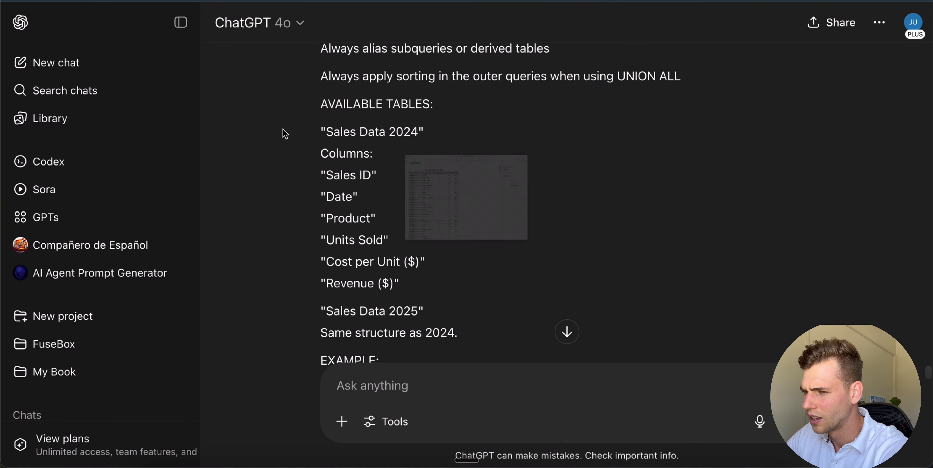
key("super+Tab")
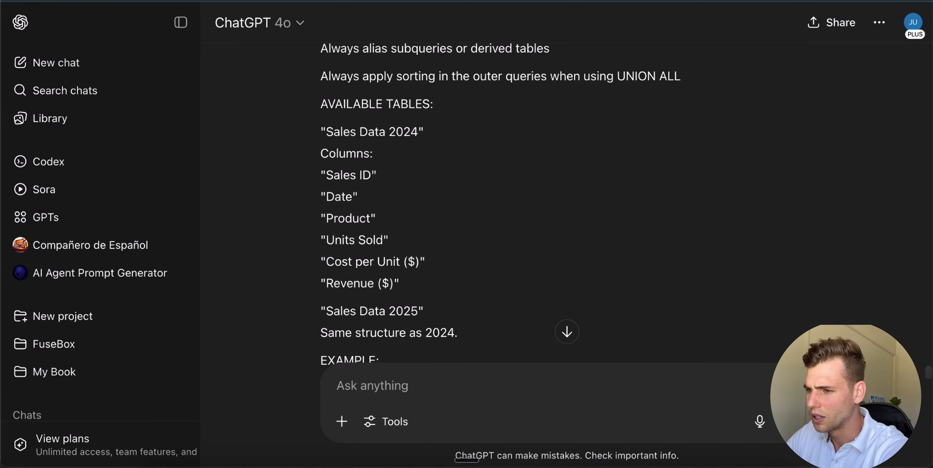
Step: Copy ChatGPT's entire reformatted prompt, replace SQL Generator1's system message in n8n with it, and return to the canvas
scroll(401, 188, "up", 10)
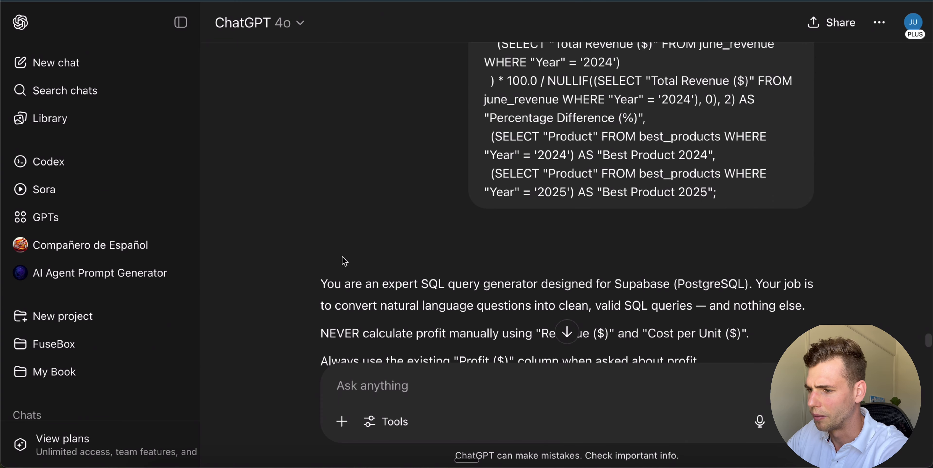
left_click_drag(322, 279, 544, 283)
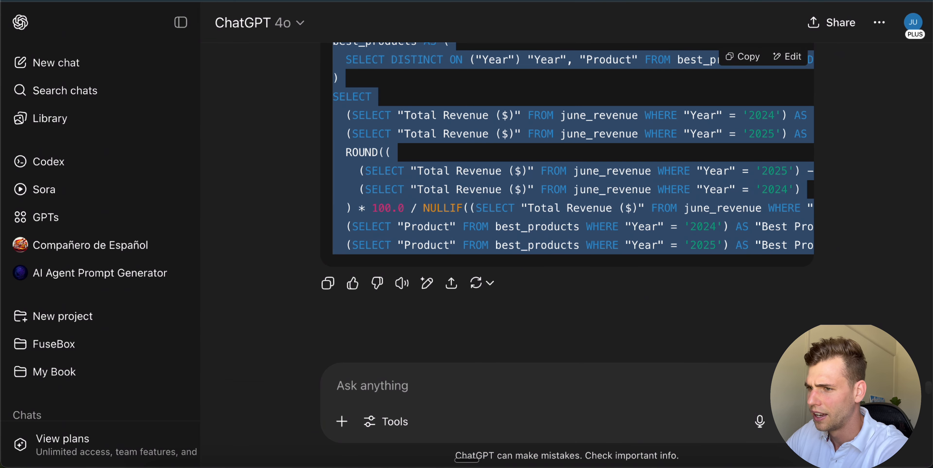
left_click(225, 0)
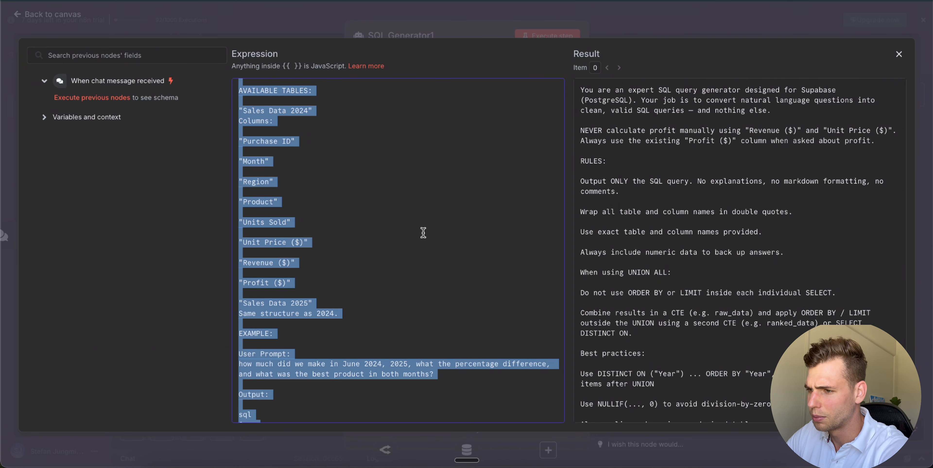
key("ctrl+v")
left_click(647, 22)
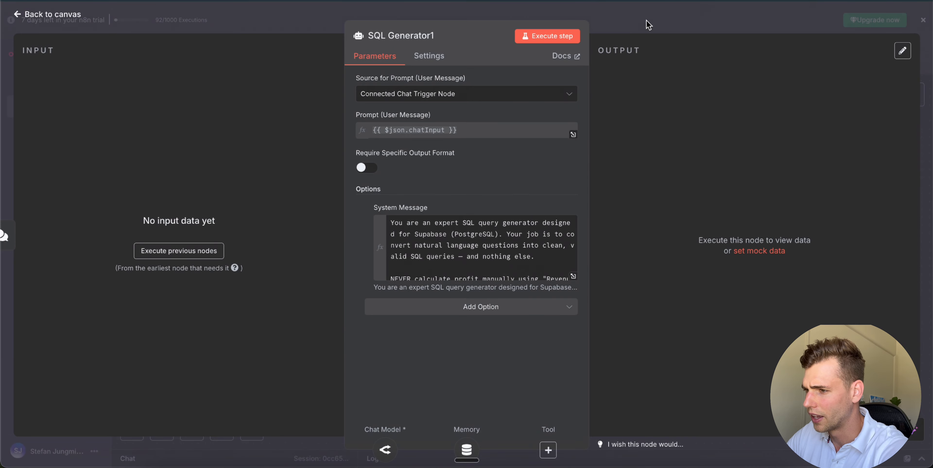
left_click(648, 24)
Step: Open the workflow chat and send the dictated test message "Pulled some data from June 2024."
scroll(515, 269, "up", 5)
scroll(511, 279, "down", 5)
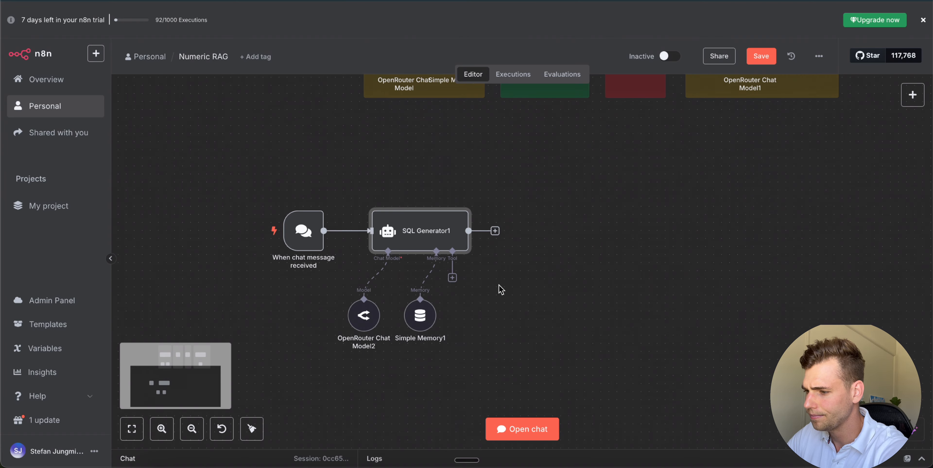
scroll(477, 239, "up", 1)
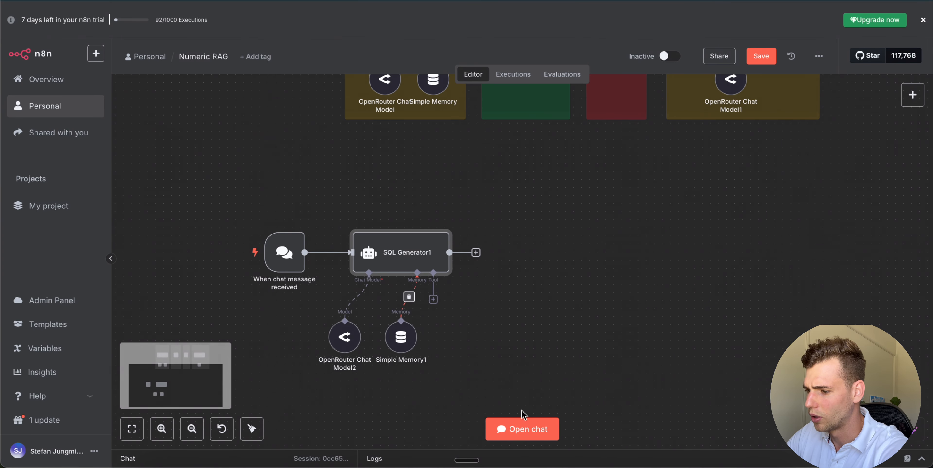
left_click(523, 428)
key("fn")
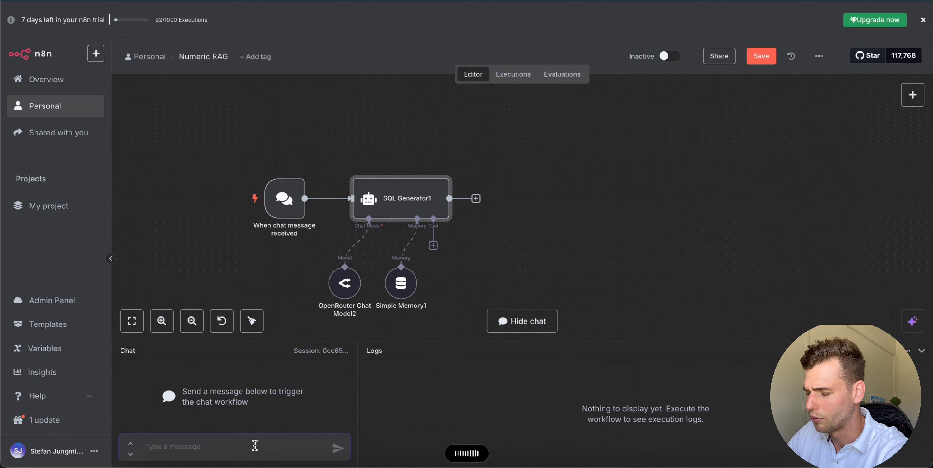
key("fn")
key("Return")
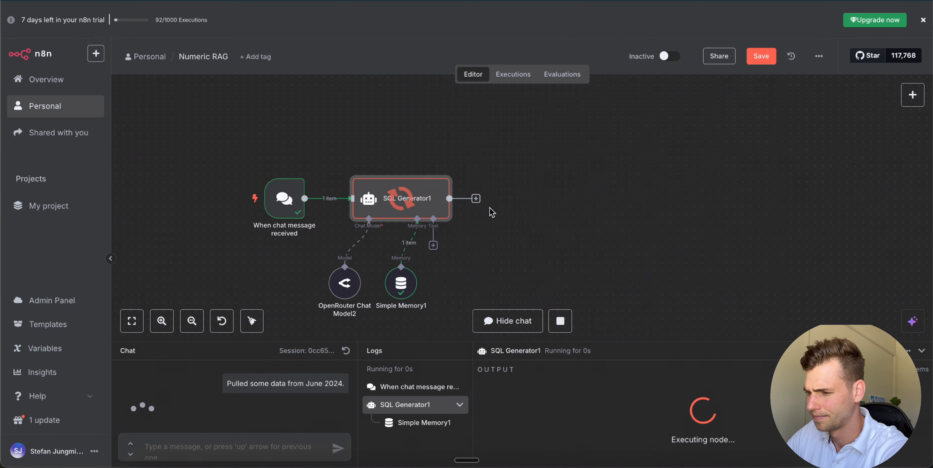
Step: Review the SQL query in SQL Generator1's output and return to the canvas
double_click(409, 203)
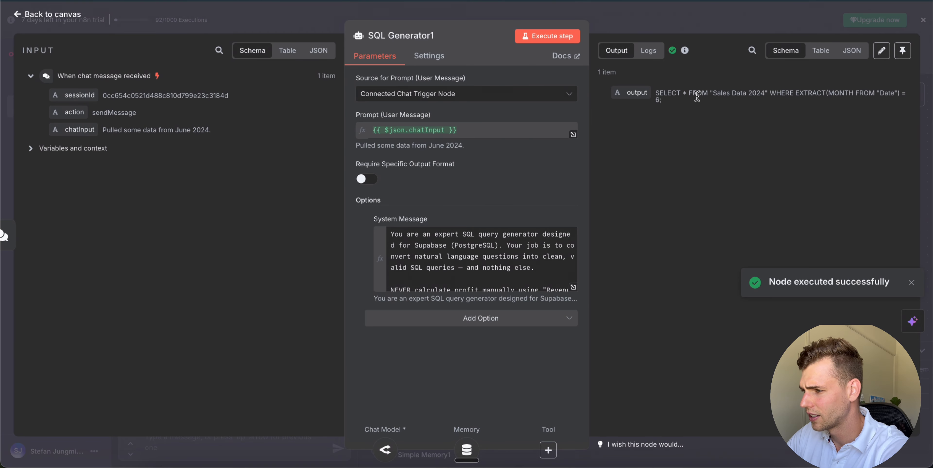
left_click_drag(682, 96, 755, 115)
left_click(733, 22)
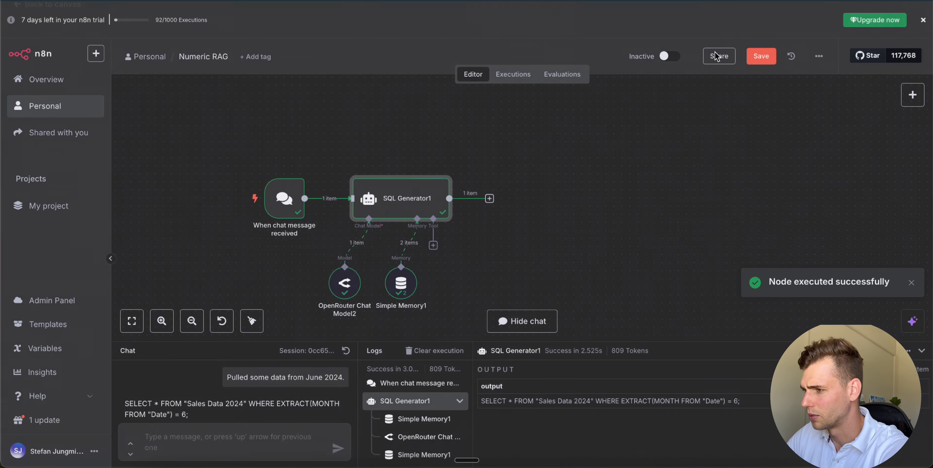
Step: Add a Postgres node with the "Execute a SQL query" action after SQL Generator1 and return to the canvas
left_click(489, 198)
type("post")
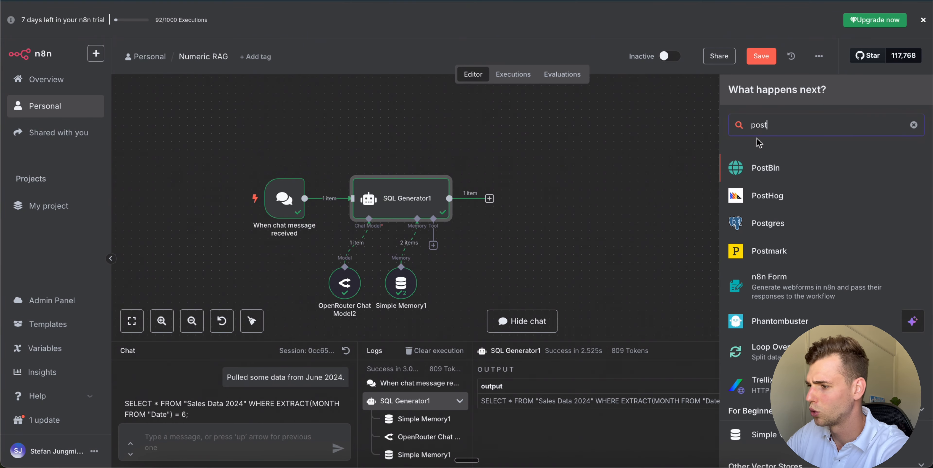
left_click(768, 223)
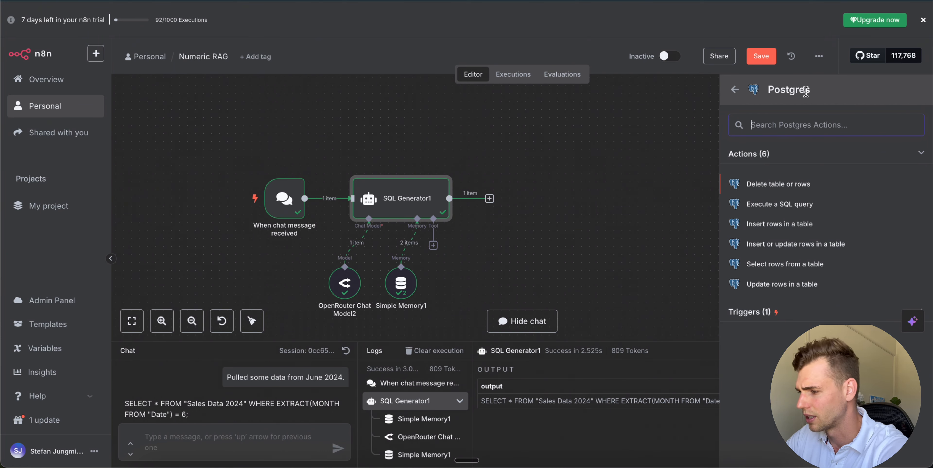
left_click(785, 206)
left_click(689, 25)
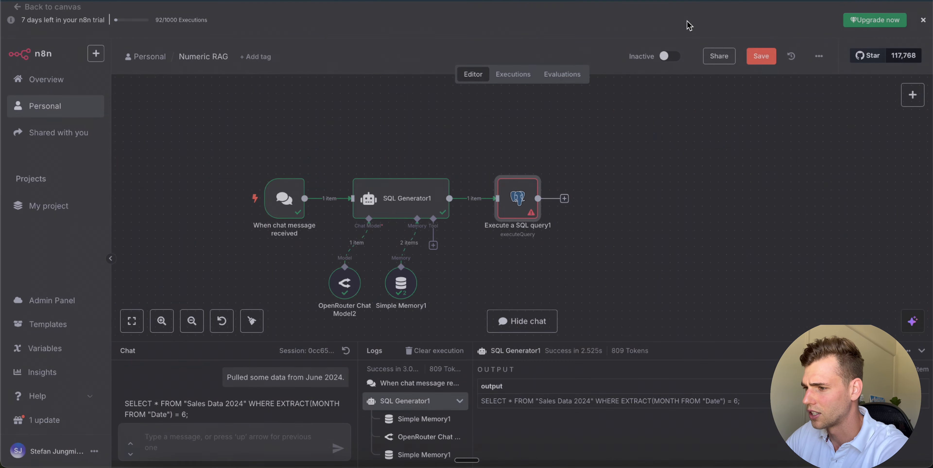
Step: Open the Execute a SQL query1 node and start a new Postgres credential, looking through its connection fields
double_click(528, 209)
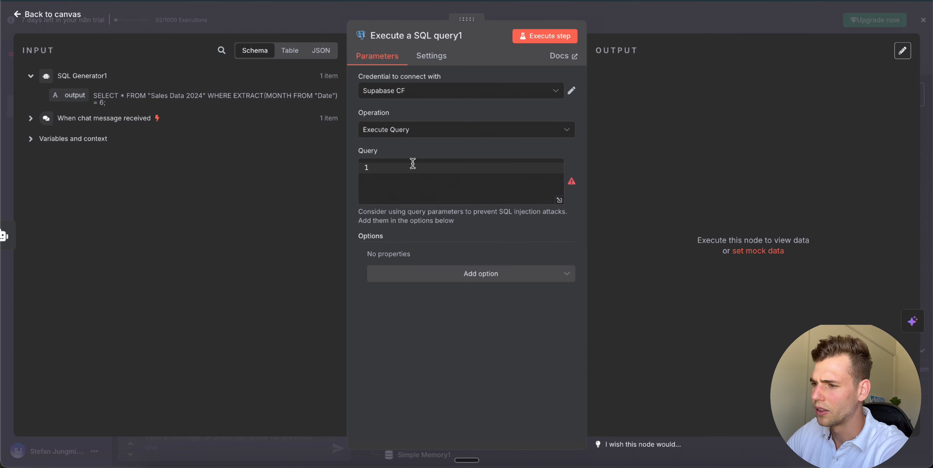
left_click(466, 96)
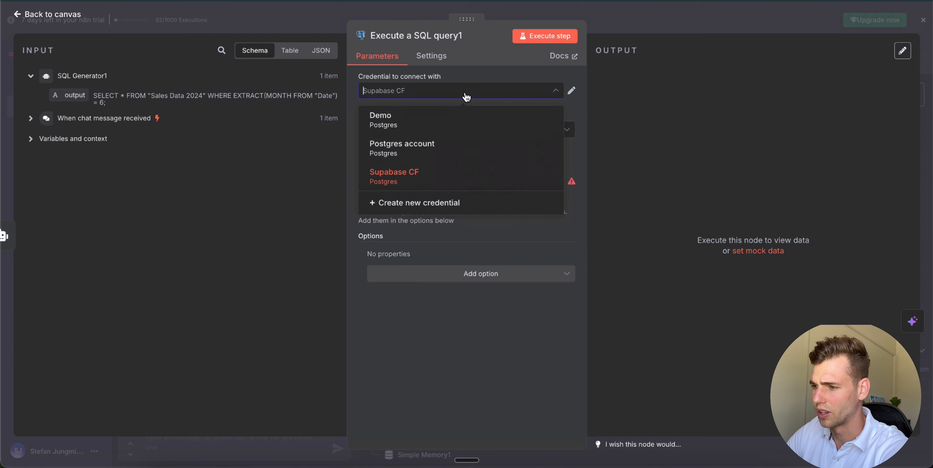
left_click(448, 208)
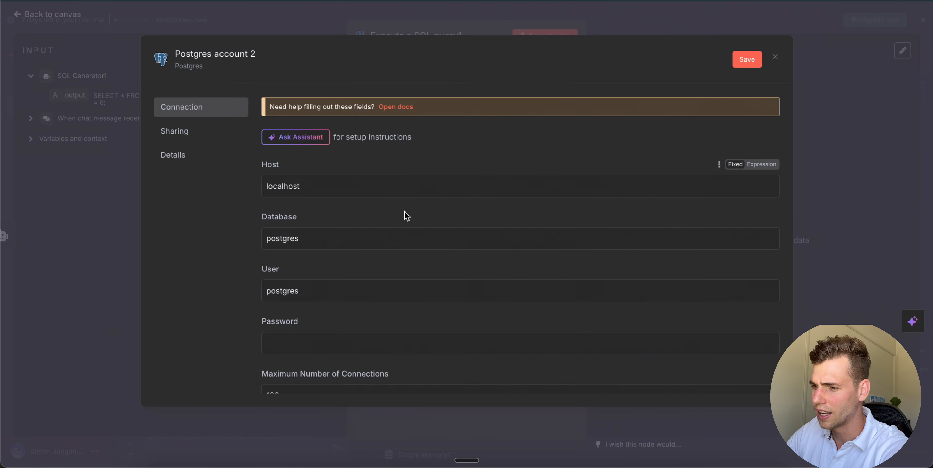
scroll(427, 228, "down", 10)
scroll(471, 181, "up", 10)
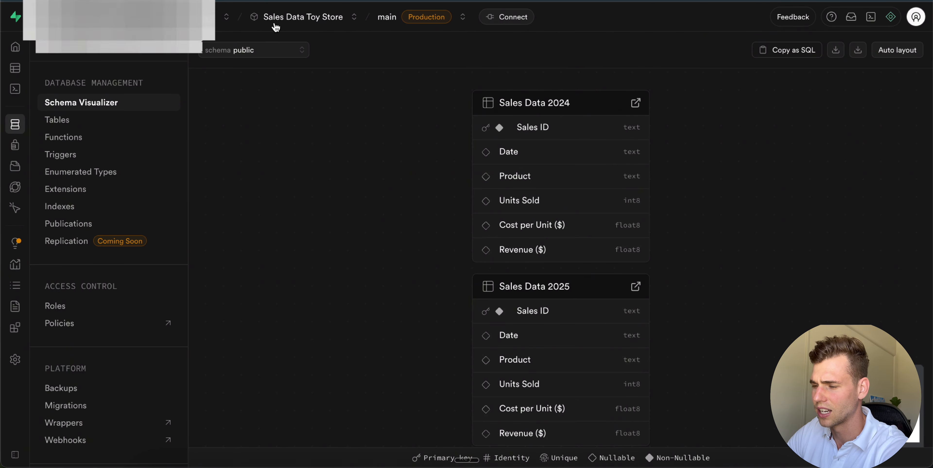
Step: Switch to Supabase, open the connection details for the Sales Data Toy Store project, and expand the Transaction pooler parameters
mouse_move(25, 105)
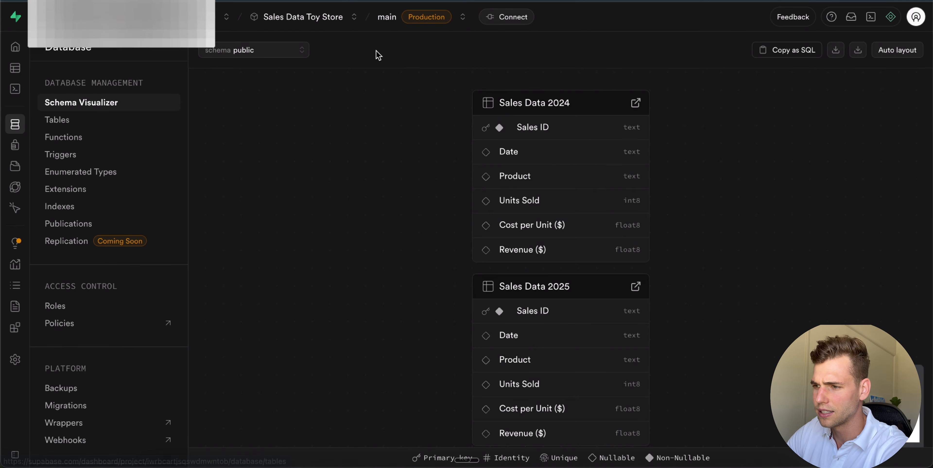
left_click(509, 17)
scroll(260, 280, "down", 6)
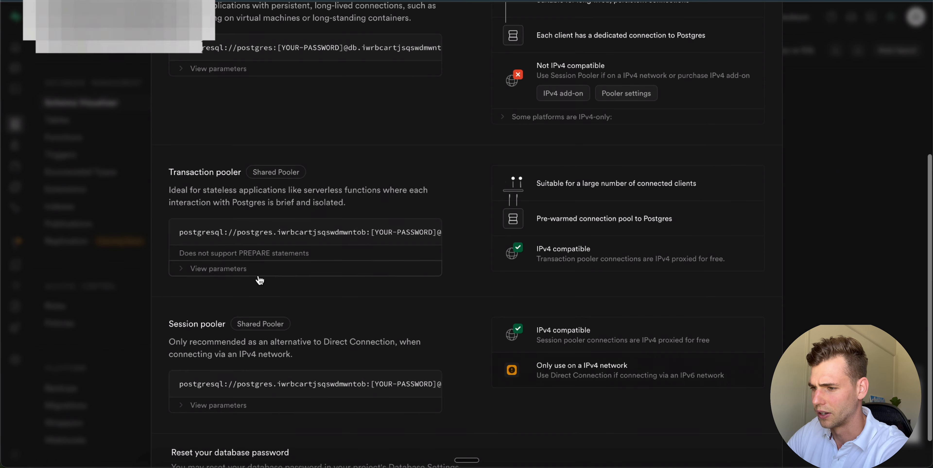
left_click(221, 271)
scroll(360, 225, "down", 3)
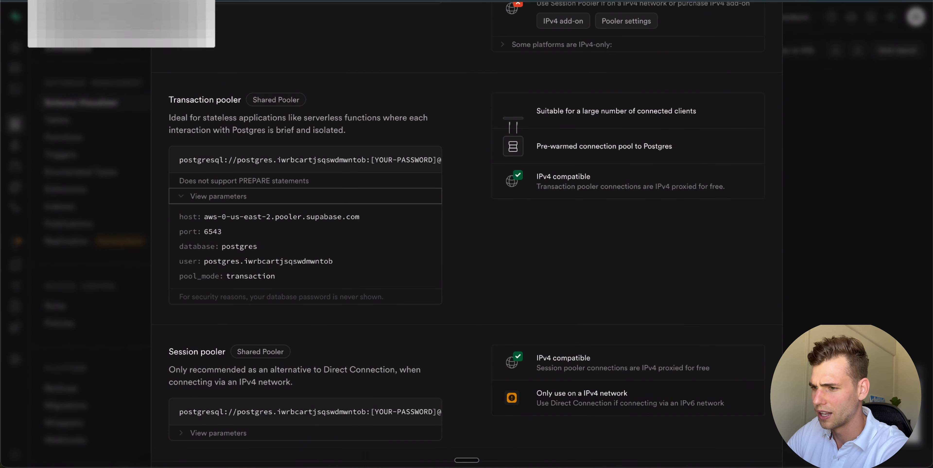
Step: Copy the Transaction pooler details into the n8n credential, setting the host to aws-0-us-east-2.pooler.supabase.com and the port to 6543
key("super+Tab")
double_click(357, 181)
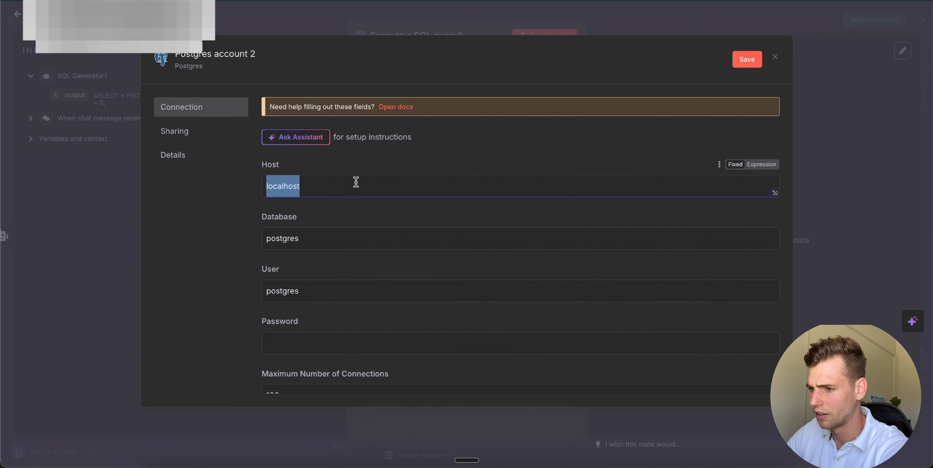
key("super+v")
key("super+Tab")
key("super+Tab")
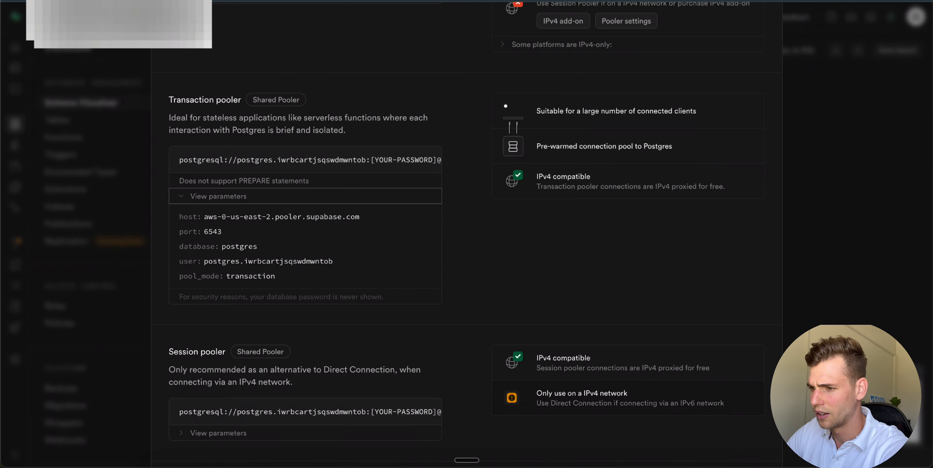
key("super+Tab")
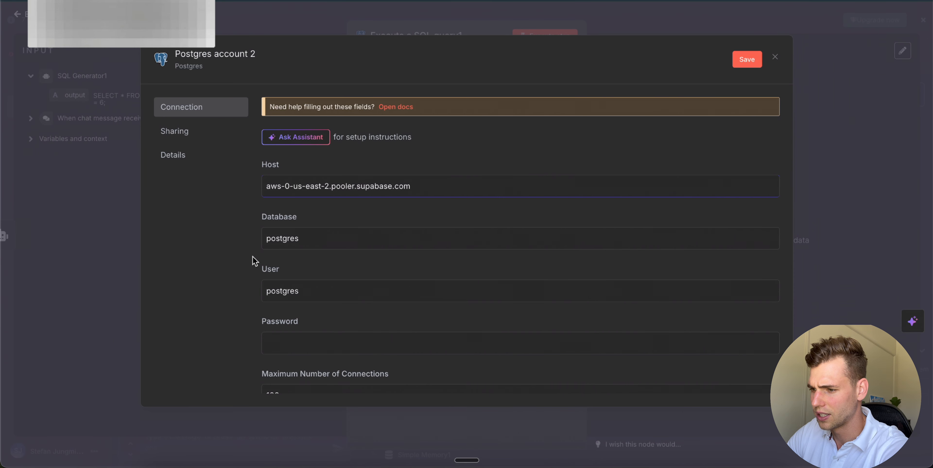
scroll(428, 229, "down", 5)
double_click(294, 244)
type("6543")
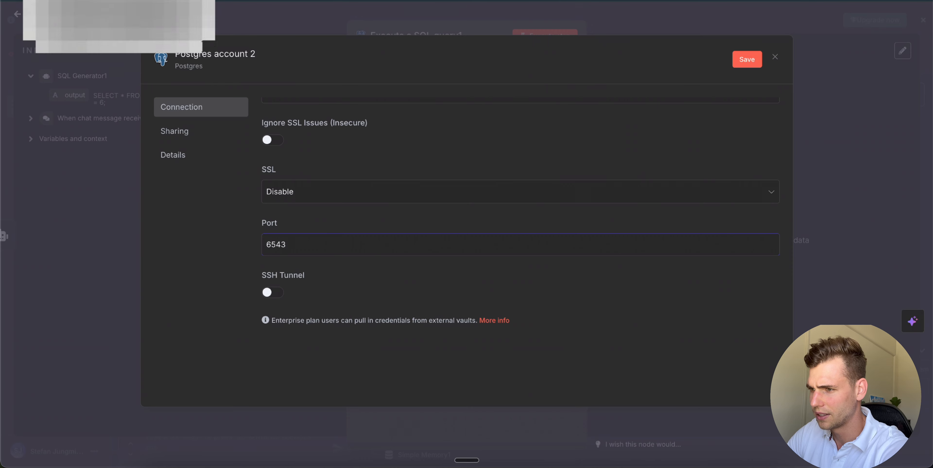
Step: Copy the Transaction pooler user from Supabase and replace the credential's default user in n8n with it
key("super+Tab")
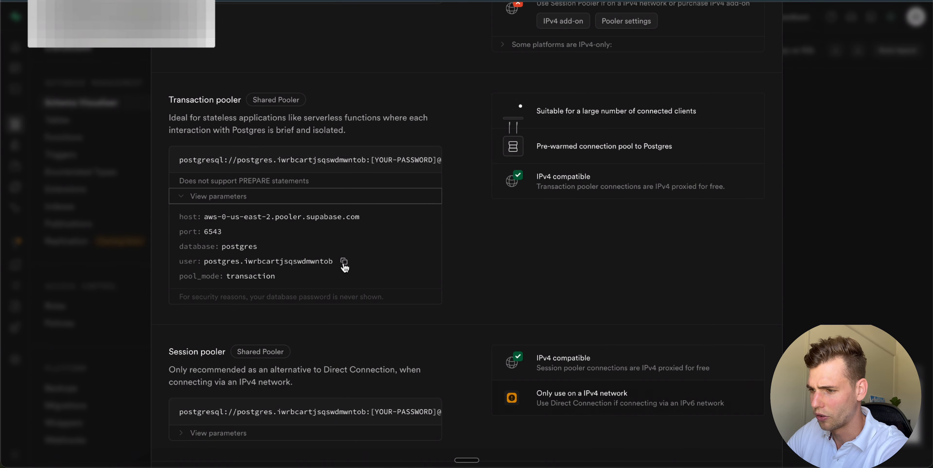
key("super+Tab")
scroll(322, 156, "up", 5)
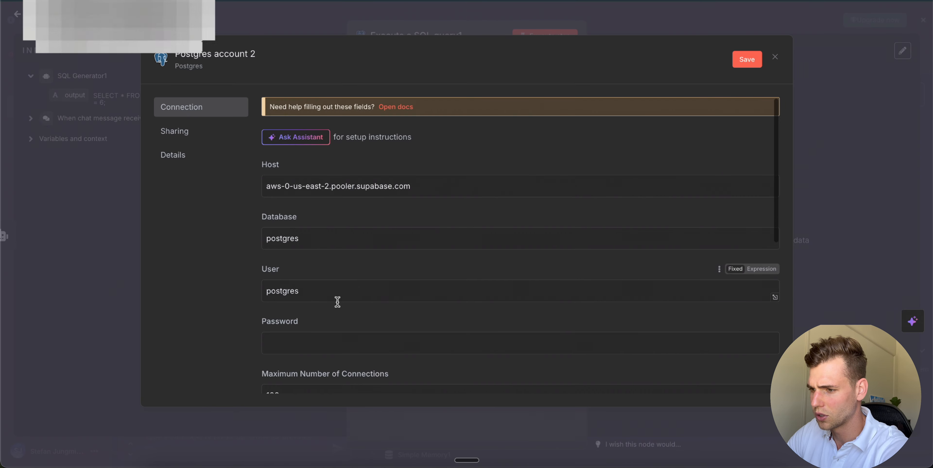
double_click(337, 289)
key("super+v")
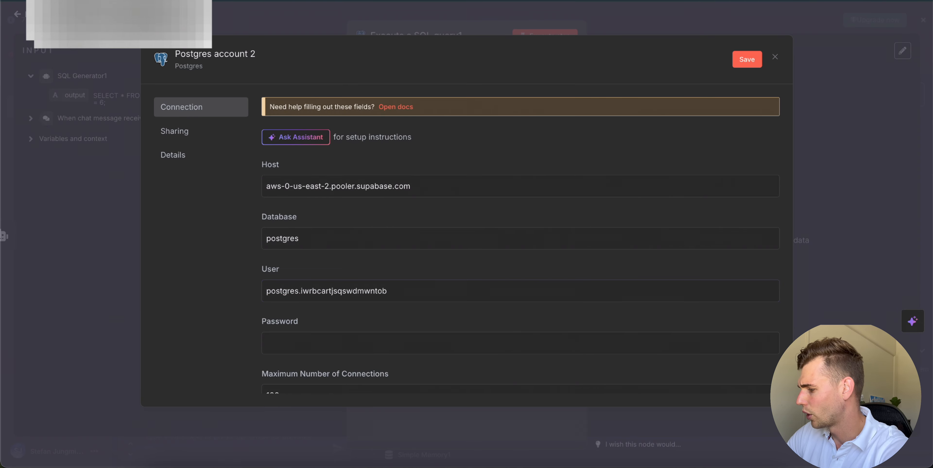
Step: Paste the database password into the Postgres credential, save and close it, and dismiss the browser's password update offer
left_click(358, 342)
key("super+v")
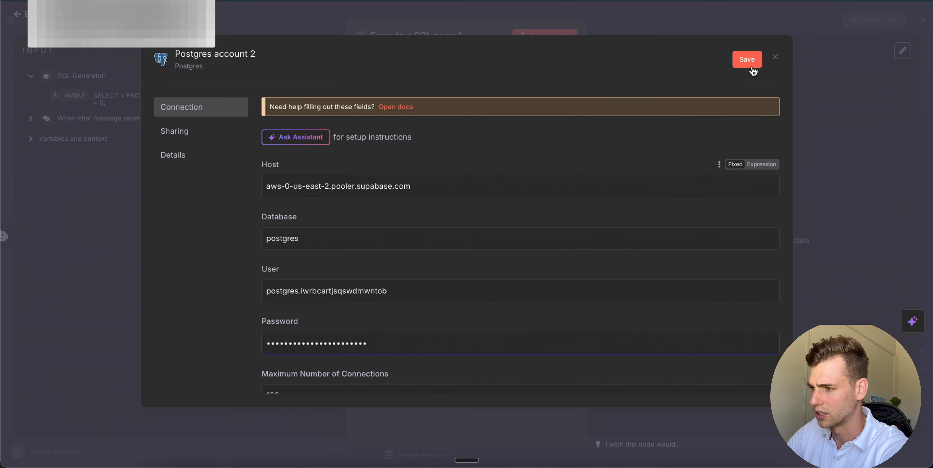
left_click_drag(402, 346, 194, 346)
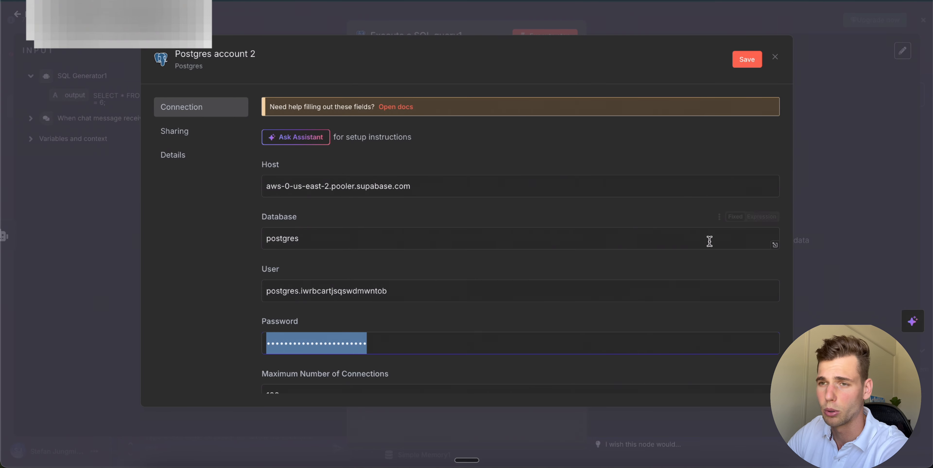
left_click(747, 59)
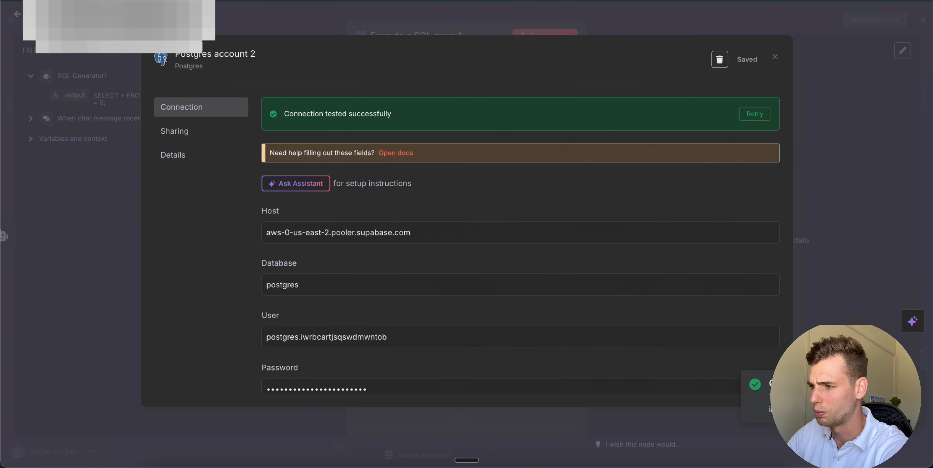
left_click(666, 19)
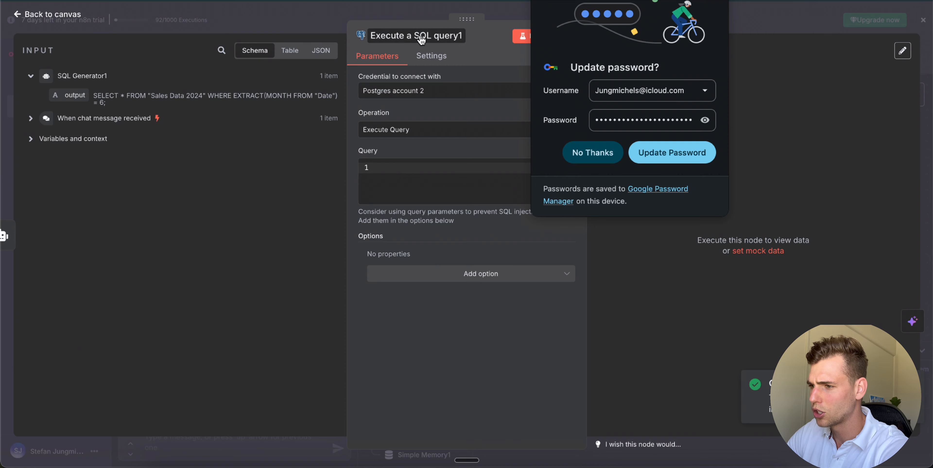
left_click(708, 1)
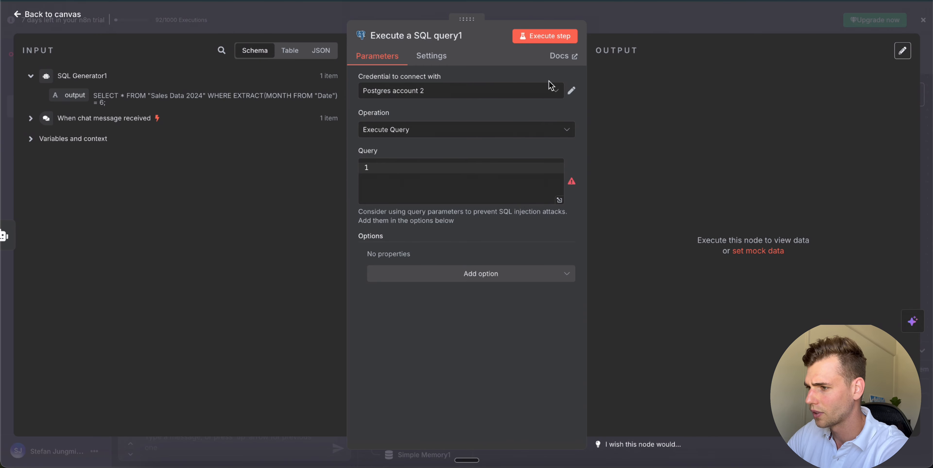
Step: Rename the new Postgres credential as "Toy Store Sales Data", save it, and return to the node's parameters
left_click(570, 92)
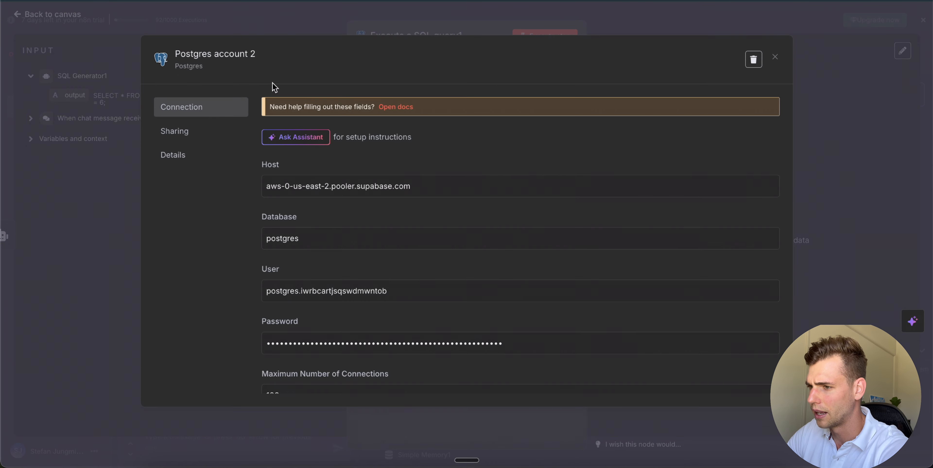
left_click(231, 54)
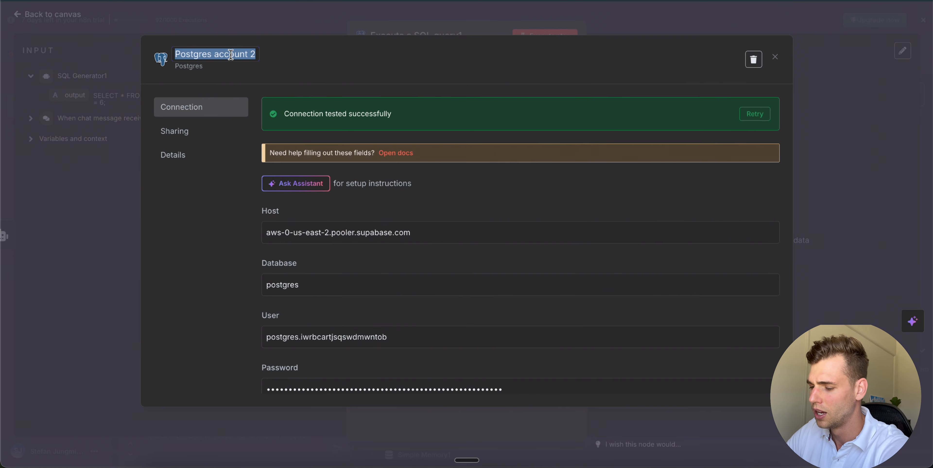
type("Toy Store Sales Data")
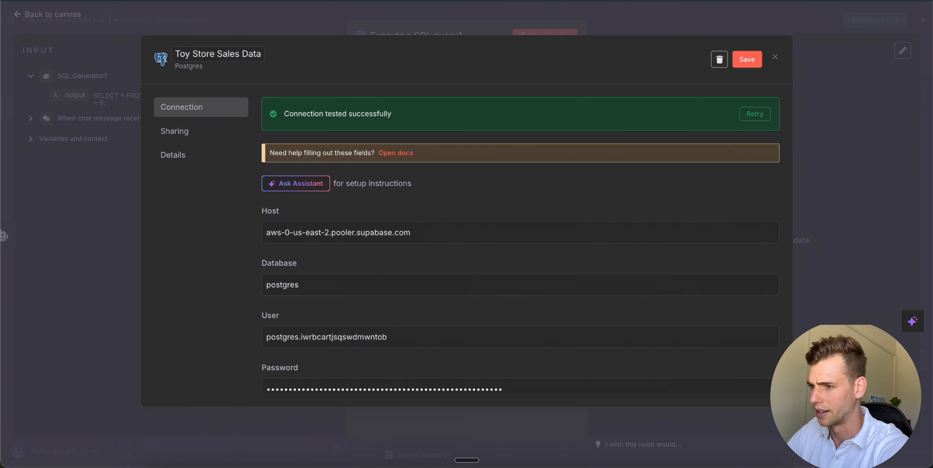
left_click(743, 62)
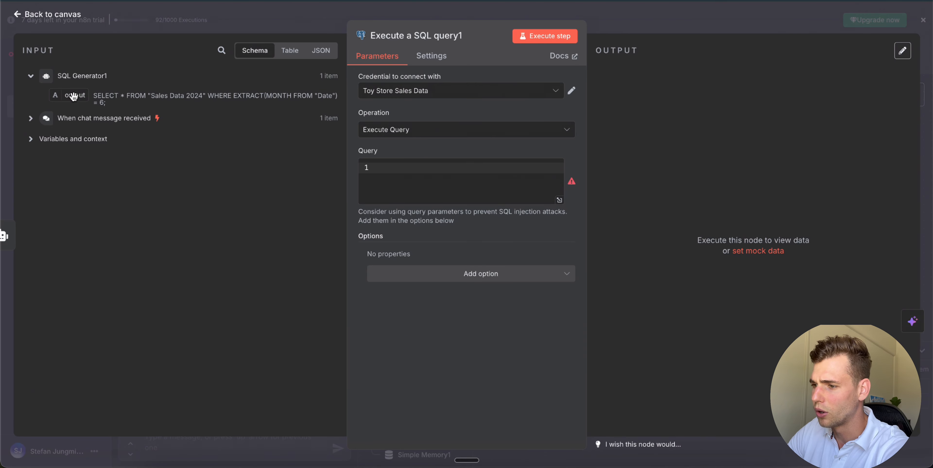
Step: Set the node's query to SQL Generator1's output, {{ $json.output }}, and execute the step
left_click_drag(74, 97, 384, 176)
left_click(389, 169)
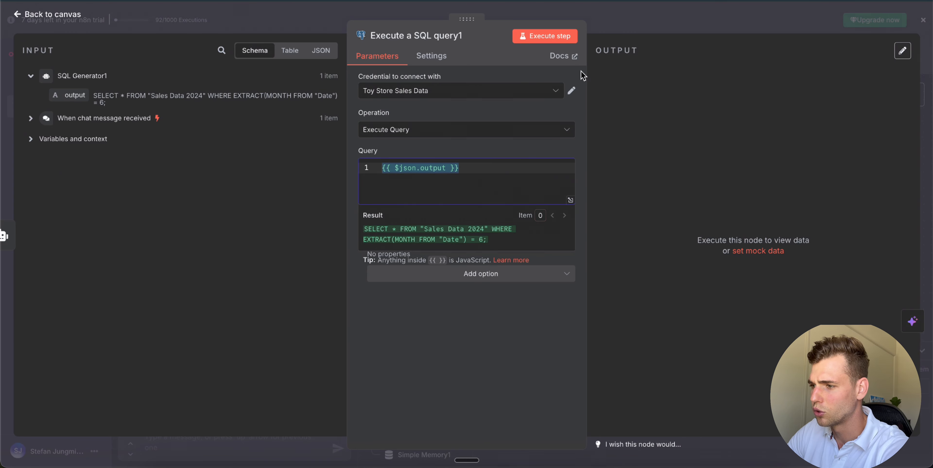
left_click(567, 36)
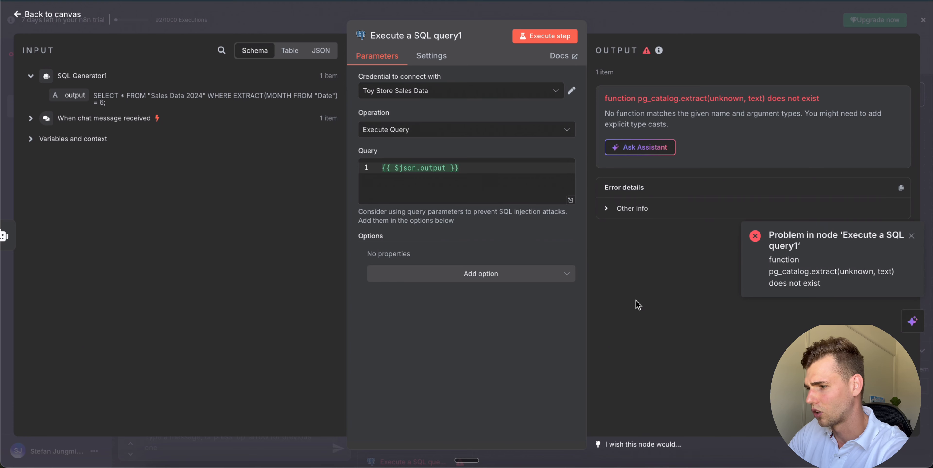
Step: Switch to ChatGPT and write "I get this error running my postgres node", pasting the copied error below it
key("ctrl+a")
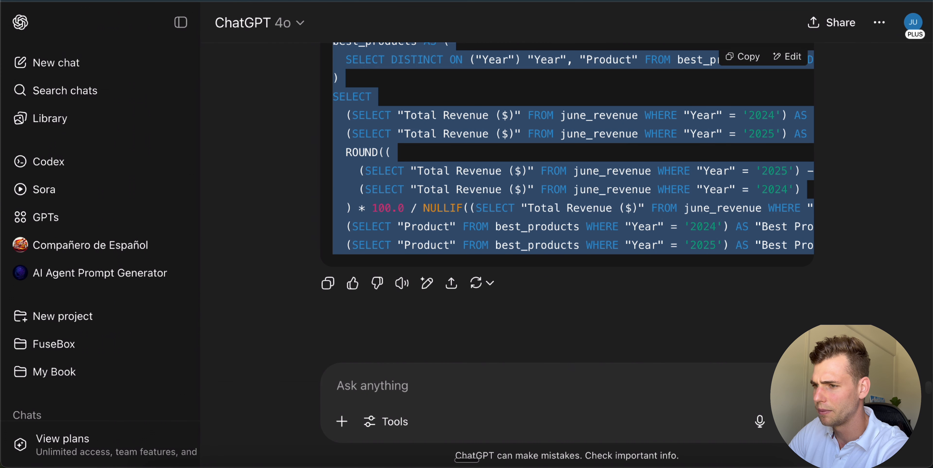
left_click(437, 376)
type("I get thi")
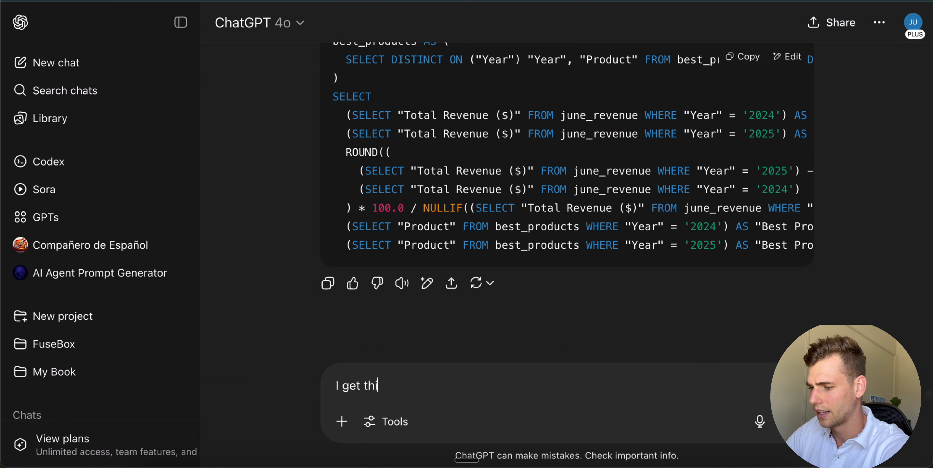
type("s error running")
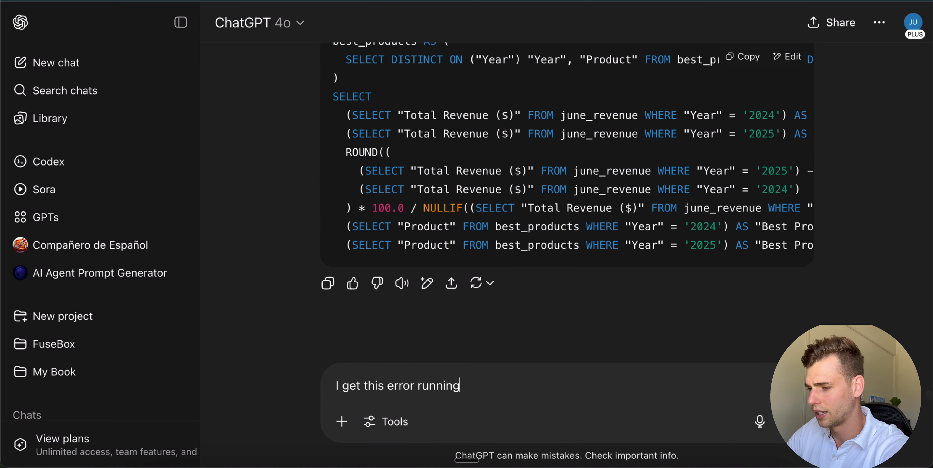
type(" my postgres n")
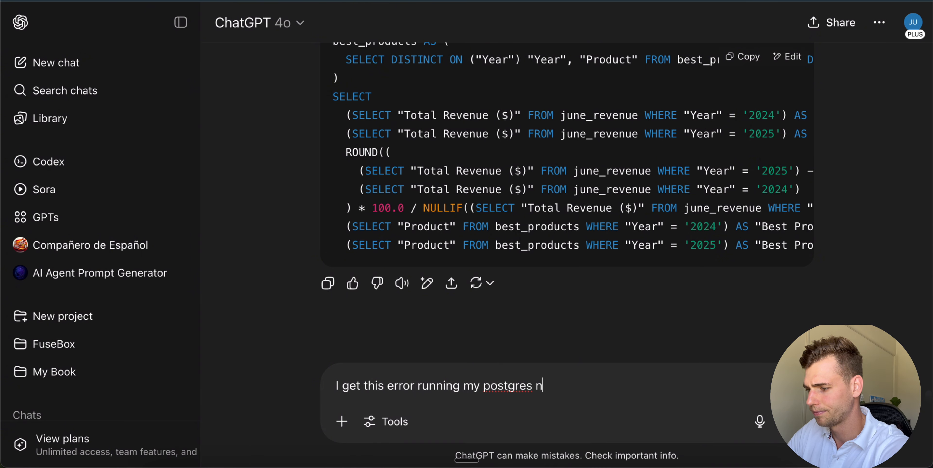
type("ode")
key("shift+Return")
key("shift+Return")
key("ctrl+v")
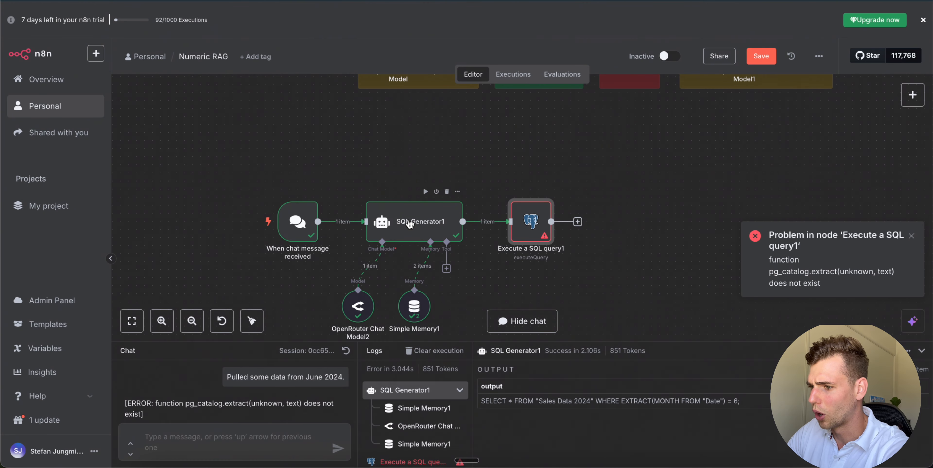
Step: Copy SQL Generator1's whole system message in n8n, paste it below the error in the ChatGPT message, and send it
double_click(408, 220)
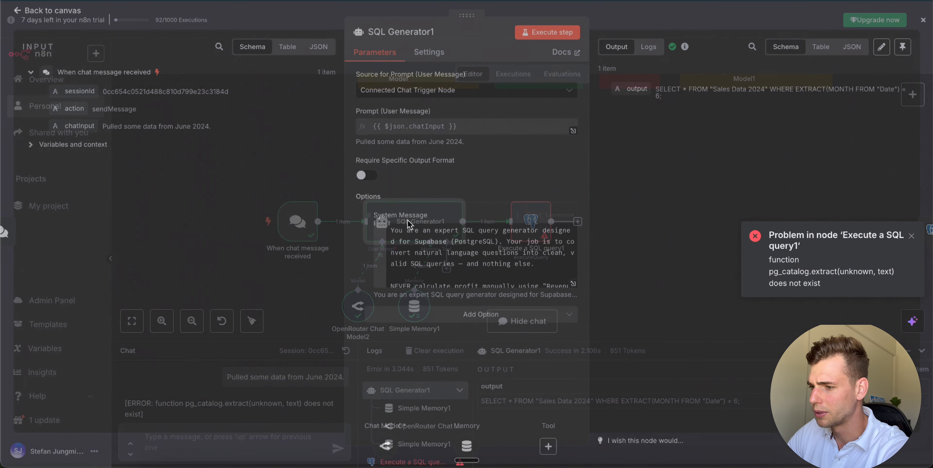
left_click(471, 254)
key("ctrl+a")
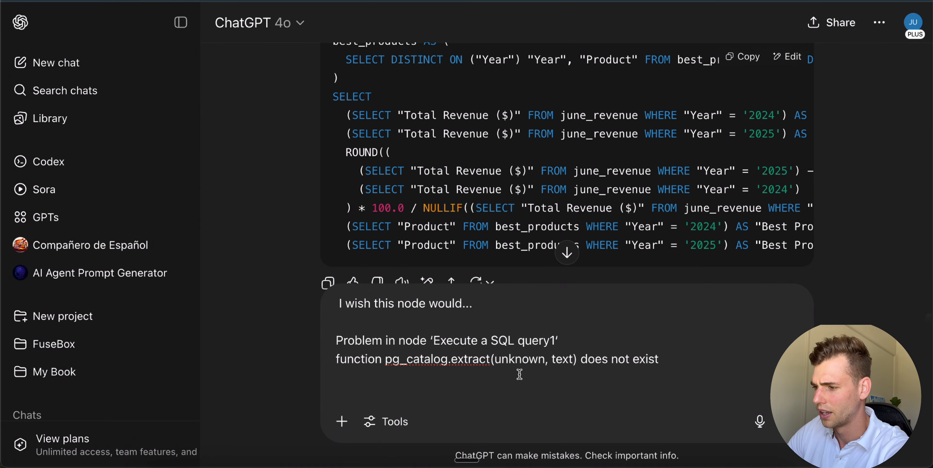
type("t")
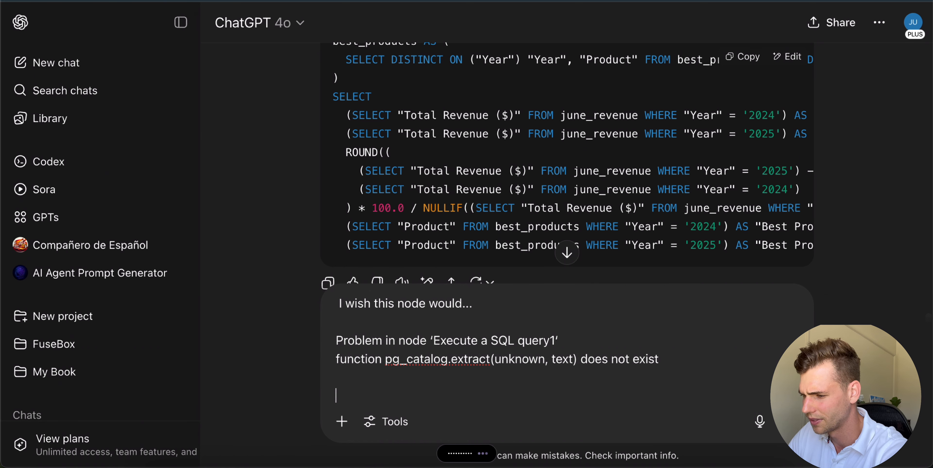
key("shift+Return")
key("shift+Return")
key("super+v")
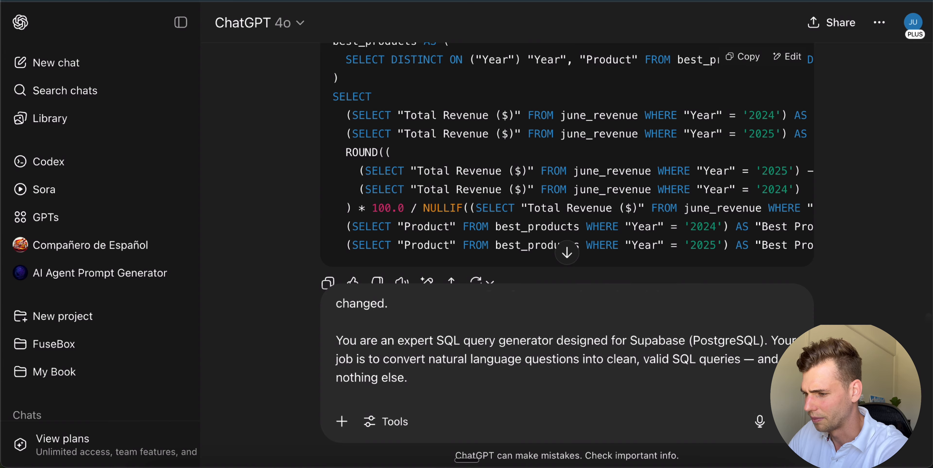
key("Return")
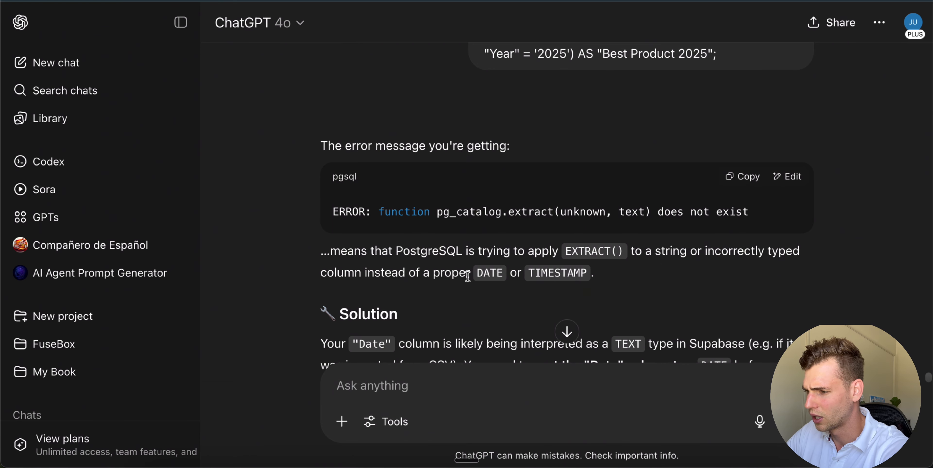
Step: Read through ChatGPT's explanation of the EXTRACT error, its suggested date cast, and the updated prompt example
scroll(580, 286, "down", 4)
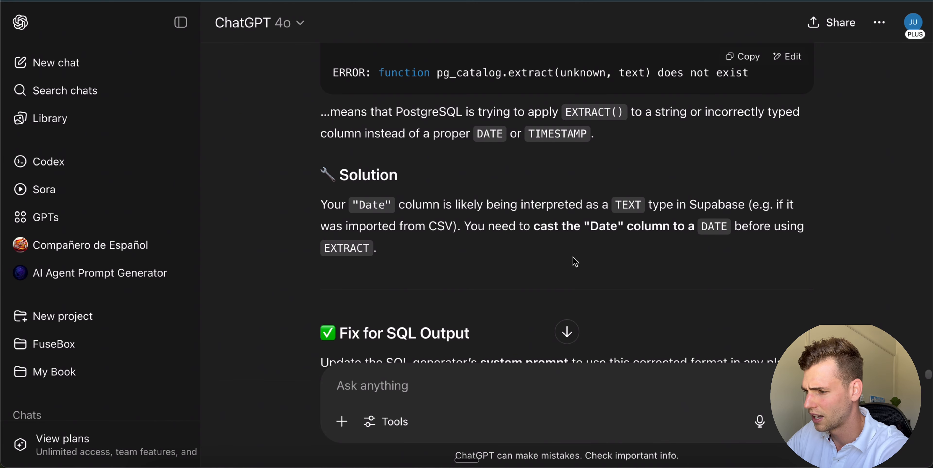
scroll(576, 262, "down", 8)
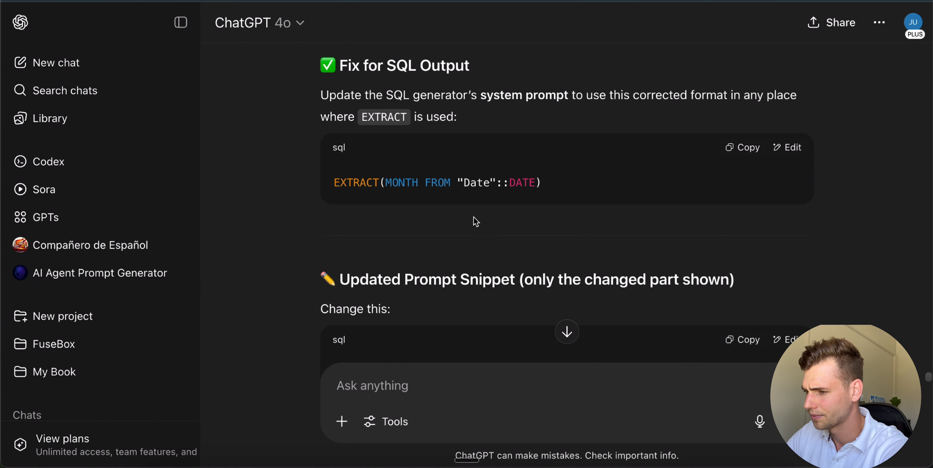
scroll(536, 235, "down", 4)
scroll(537, 235, "up", 4)
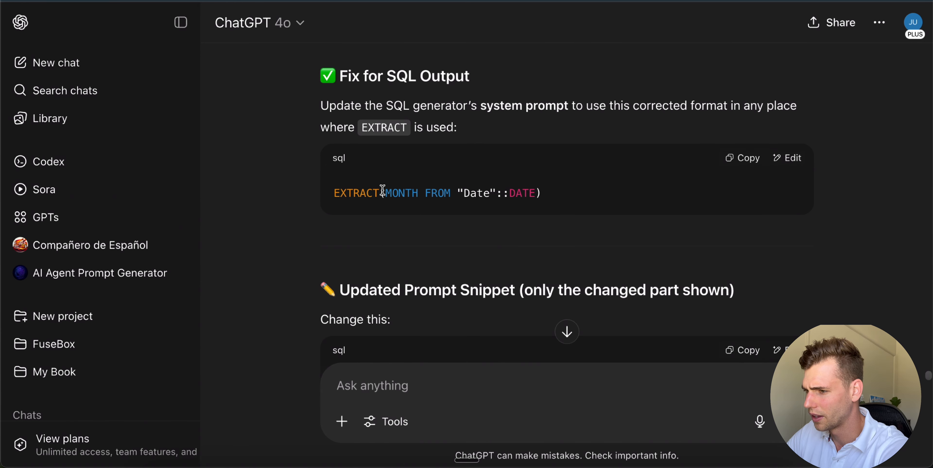
left_click_drag(335, 191, 552, 194)
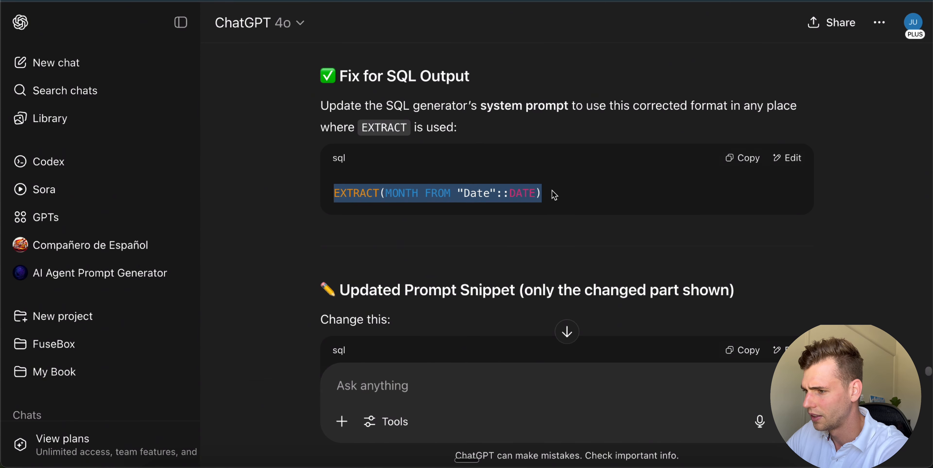
left_click(531, 242)
scroll(511, 256, "down", 2)
scroll(511, 255, "down", 12)
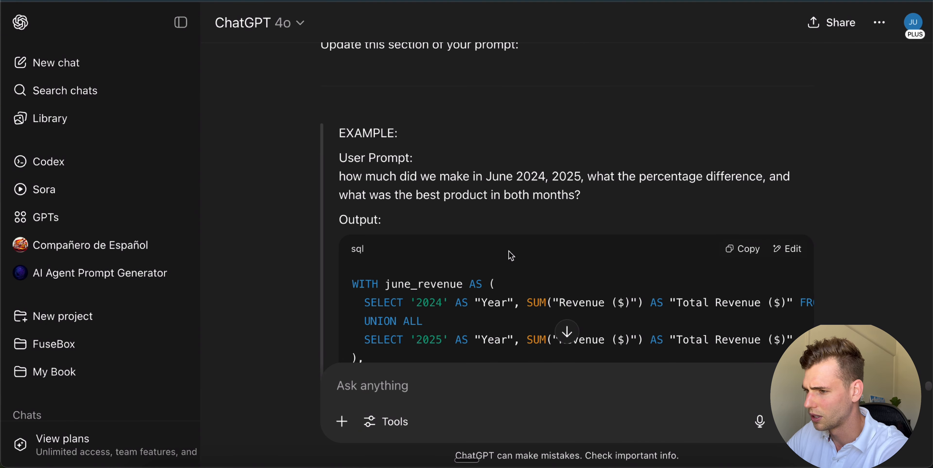
scroll(508, 280, "up", 4)
scroll(508, 280, "down", 15)
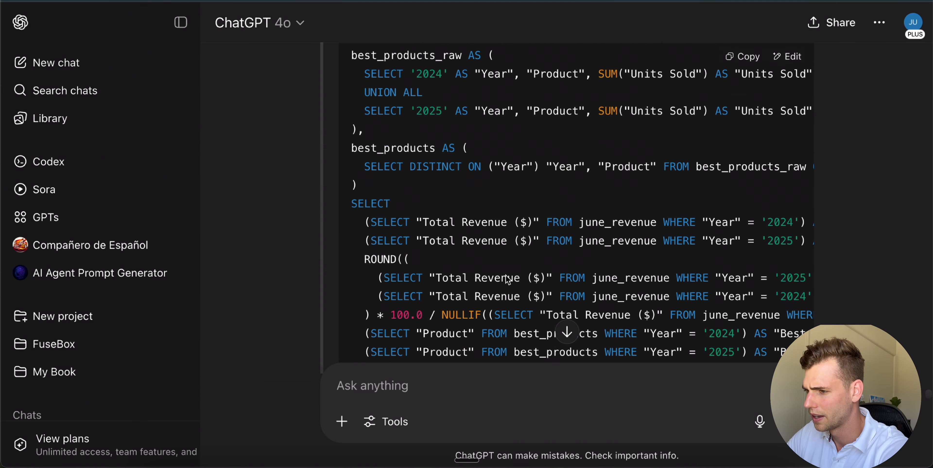
scroll(508, 279, "up", 4)
scroll(506, 276, "up", 8)
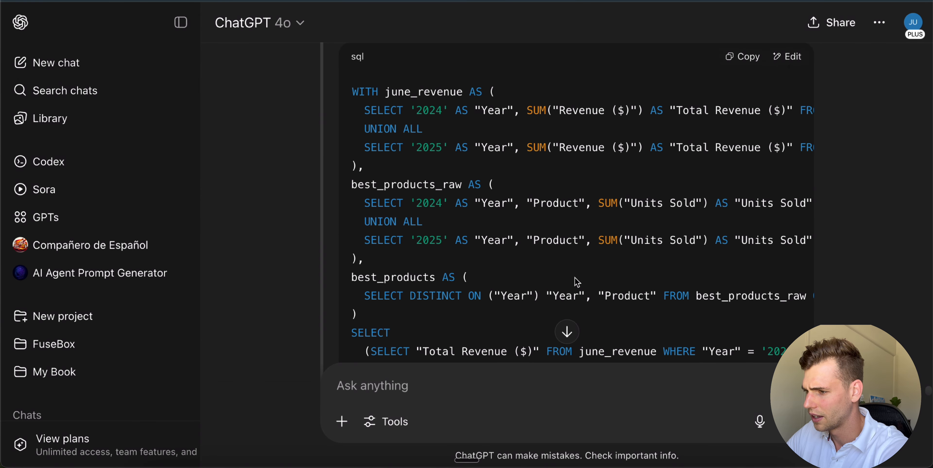
scroll(575, 278, "down", 12)
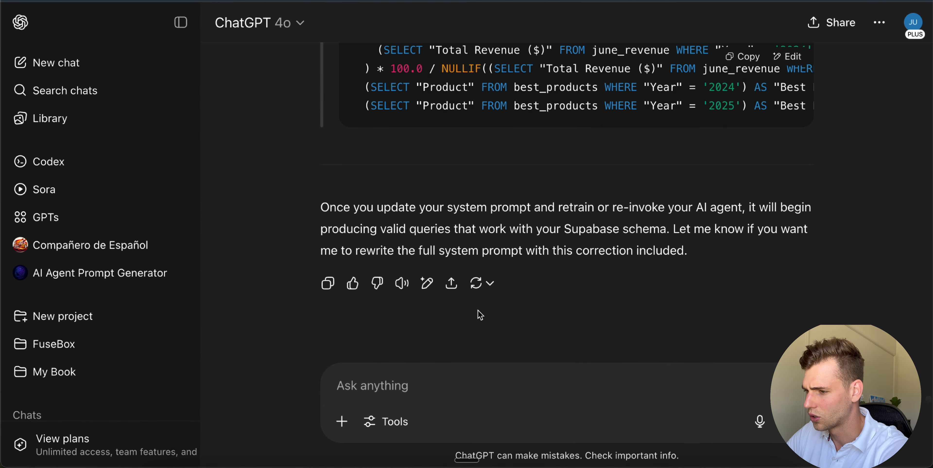
Step: Write a follow-up message to ChatGPT: "rewrite this system prompt to include the new updates"
type("rewri")
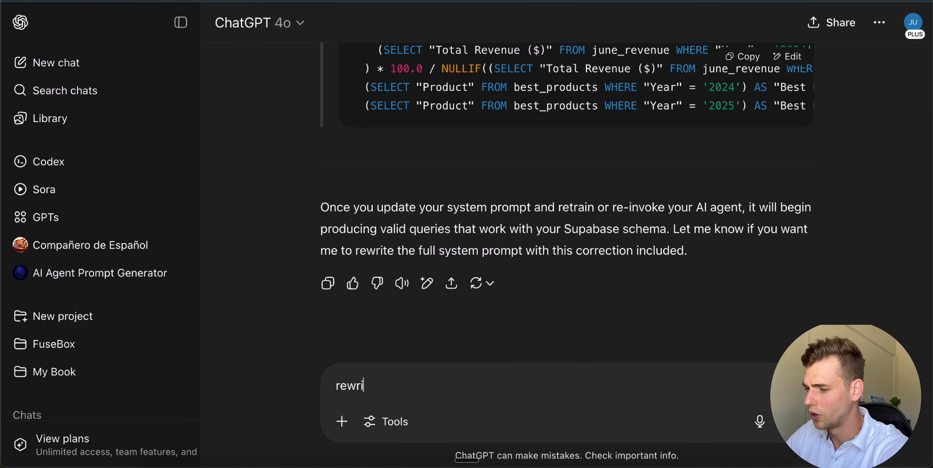
type("e the")
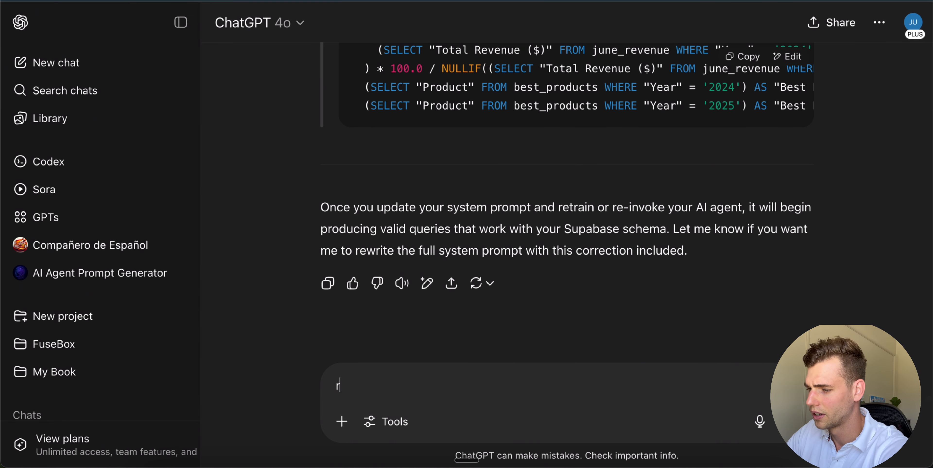
key("BackSpace")
type("re")
key("BackSpace")
key("BackSpace")
type("rew")
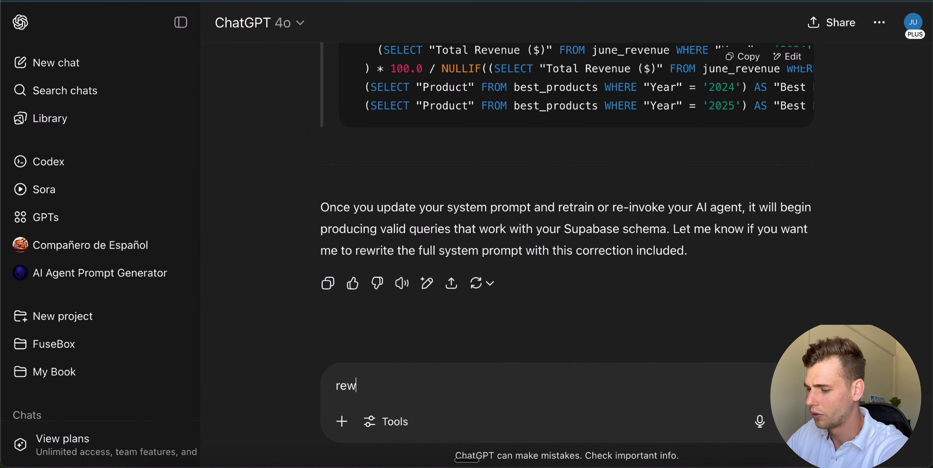
type("rite this sy")
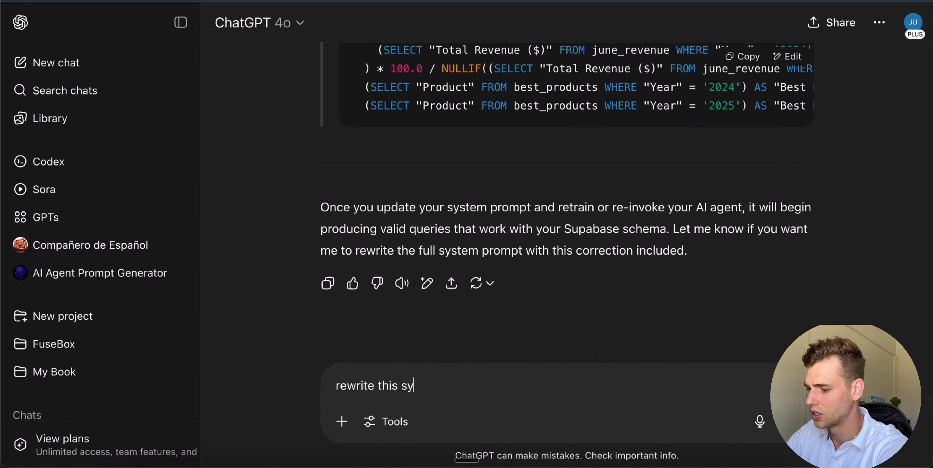
type("stem prompt to include")
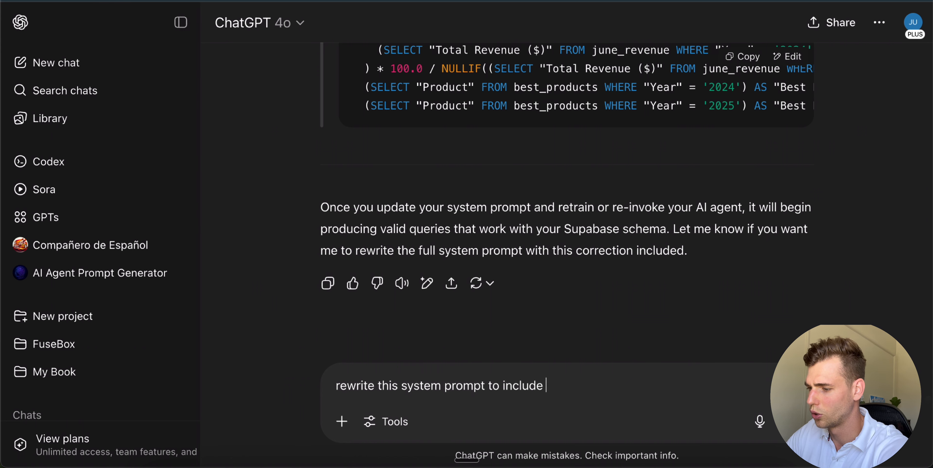
type(" the new updates")
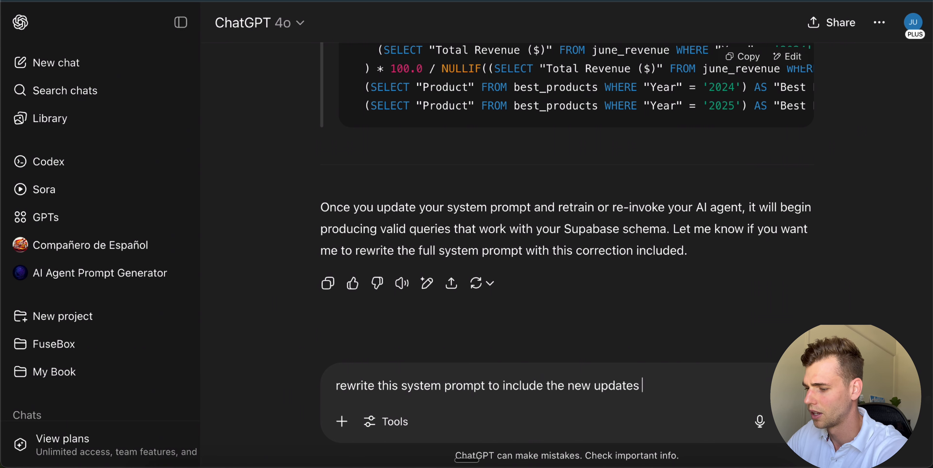
Step: Add an instruction to output only the system prompt, paste the current system message below it, and send the request
key("shift+Return")
key("shift+Return")
type("inly out")
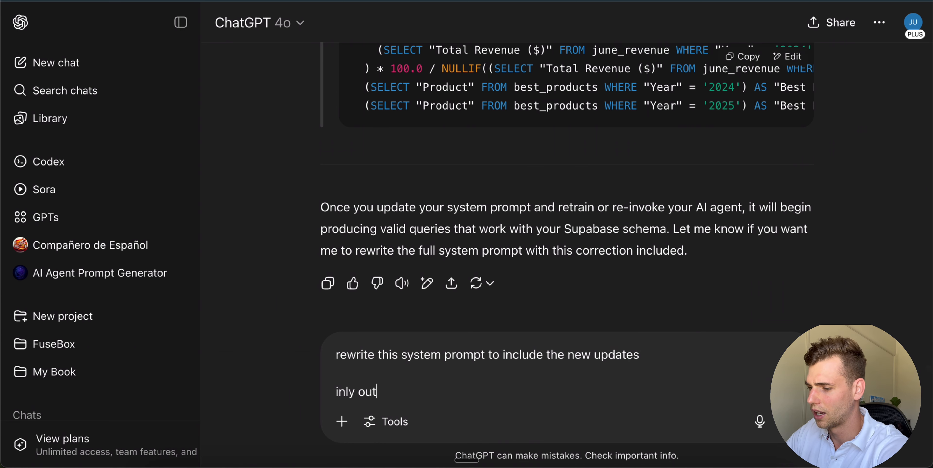
type("put the system porimpt")
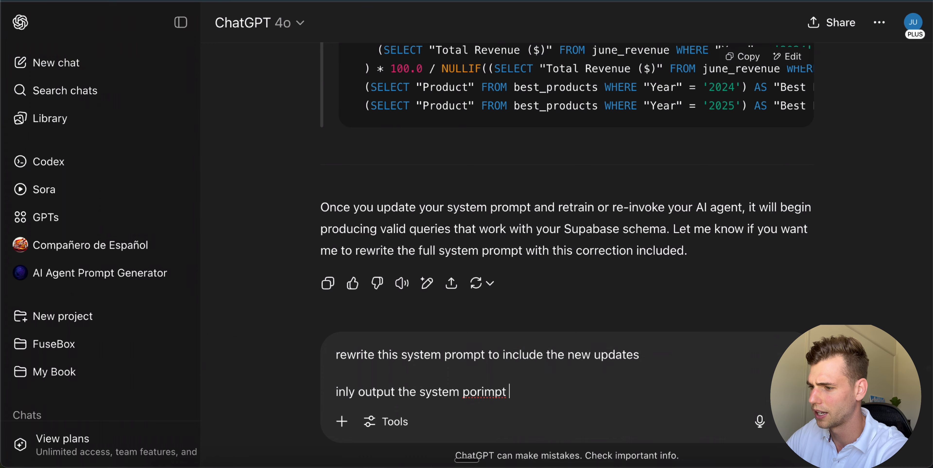
key("super+v")
key("Return")
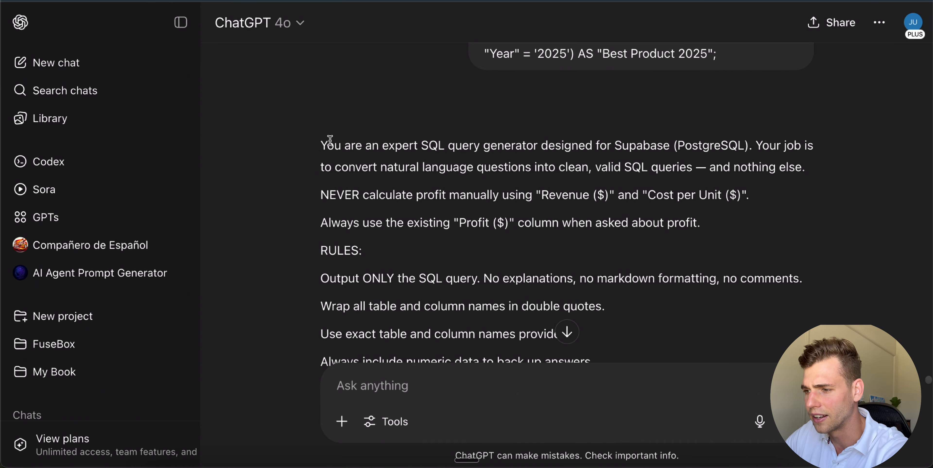
Step: Copy ChatGPT's rewritten prompt and replace SQL Generator1's system message in n8n with it
left_click_drag(320, 143, 486, 259)
key("super+Tab")
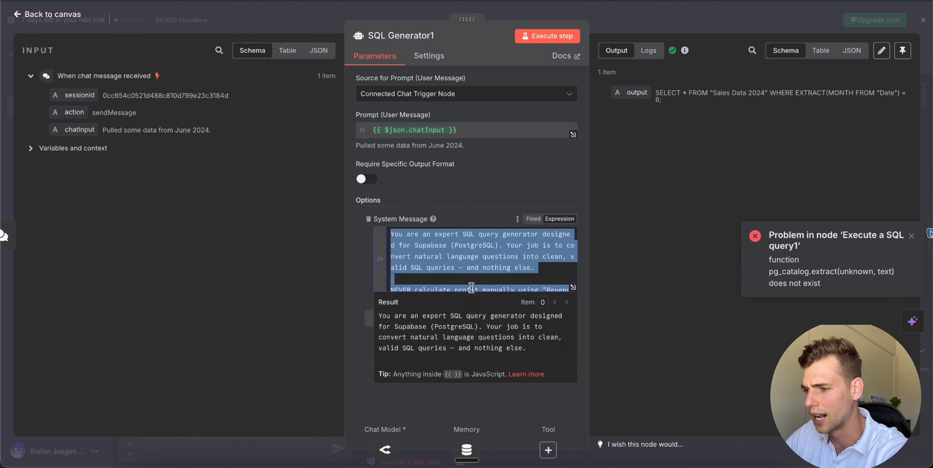
key("super+v")
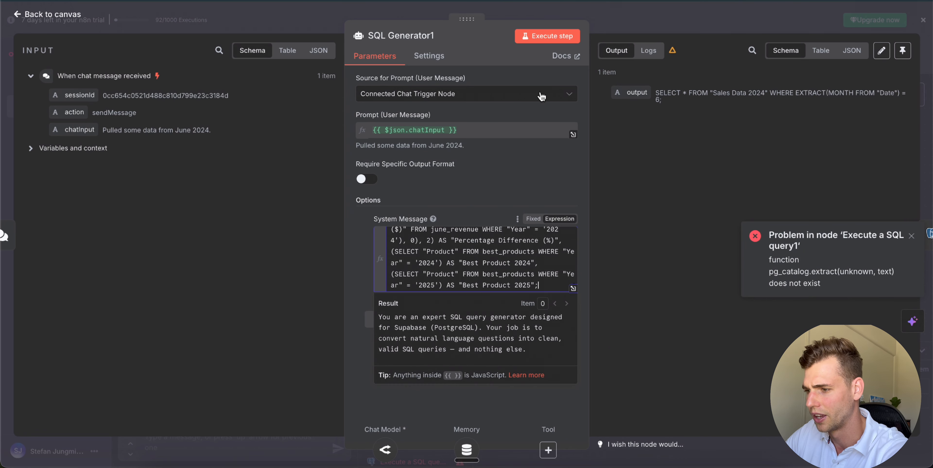
Step: Execute SQL Generator1, return to the canvas, and run the Execute a SQL query1 node
left_click(558, 38)
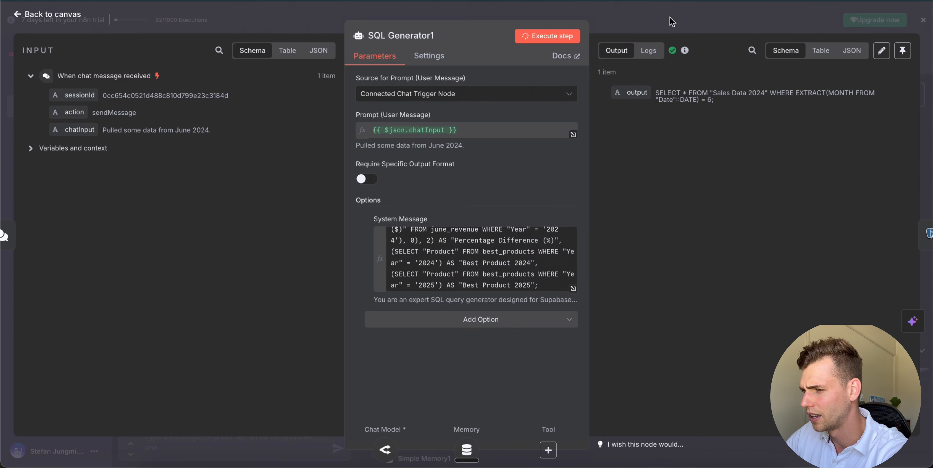
left_click(672, 22)
left_click(513, 191)
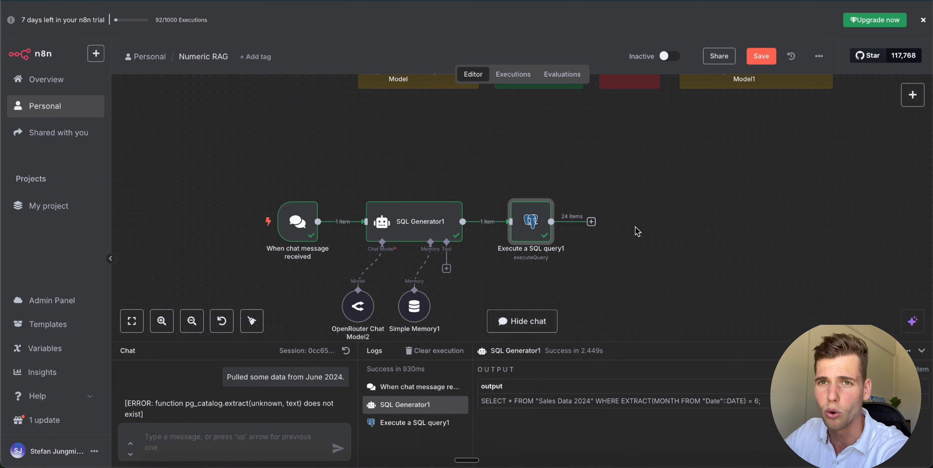
Step: Add a Code node after Execute a SQL query1, following the Combine all data node in the finished workflow above
scroll(638, 231, "up", 5)
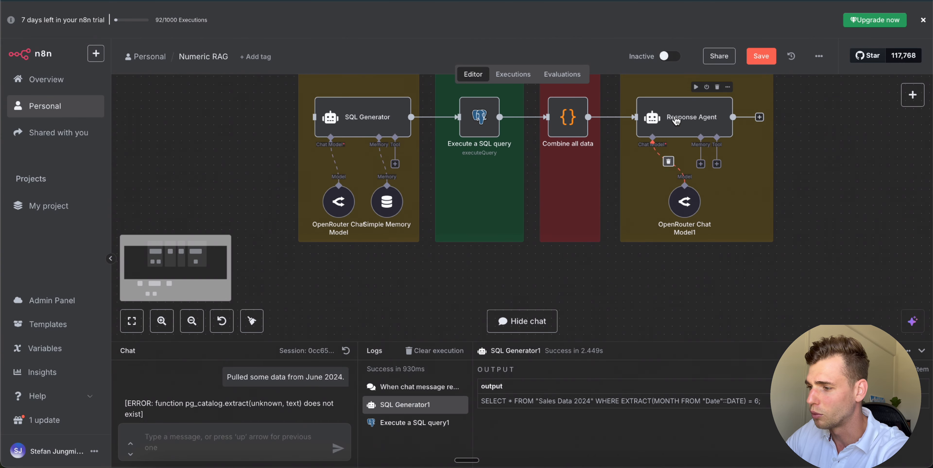
scroll(644, 259, "down", 3)
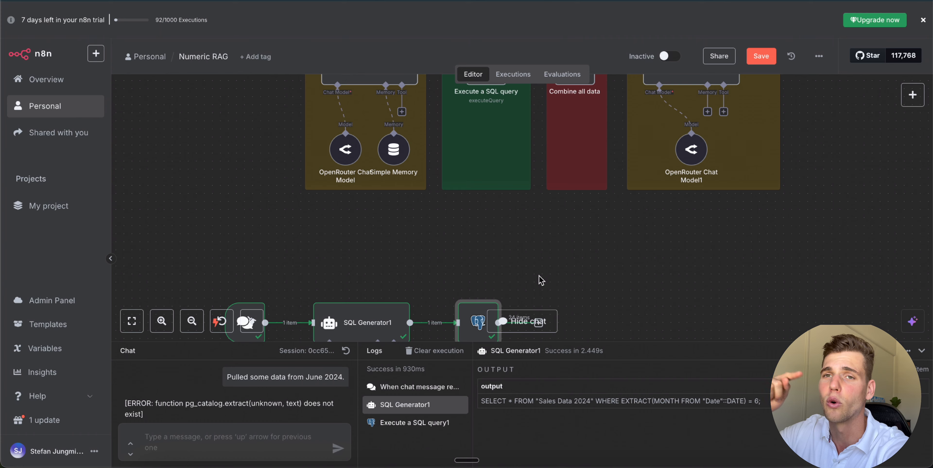
scroll(620, 302, "up", 4)
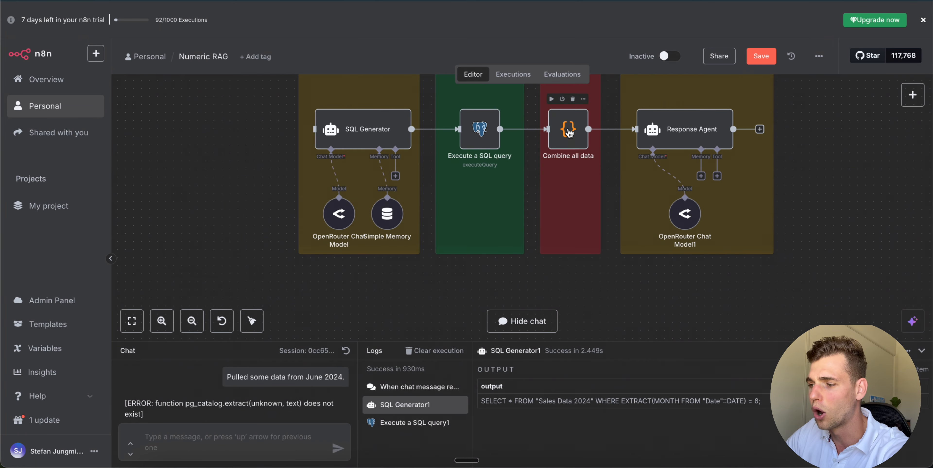
scroll(569, 133, "down", 4)
left_click(535, 266)
type("code")
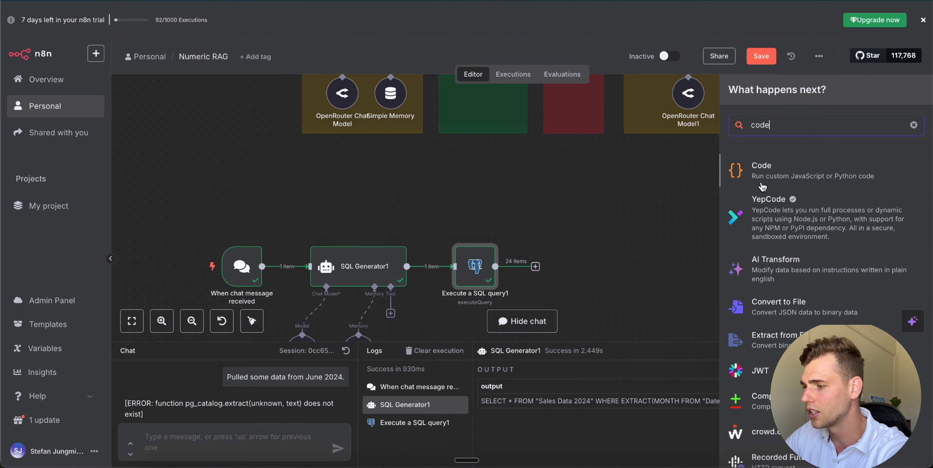
key("Return")
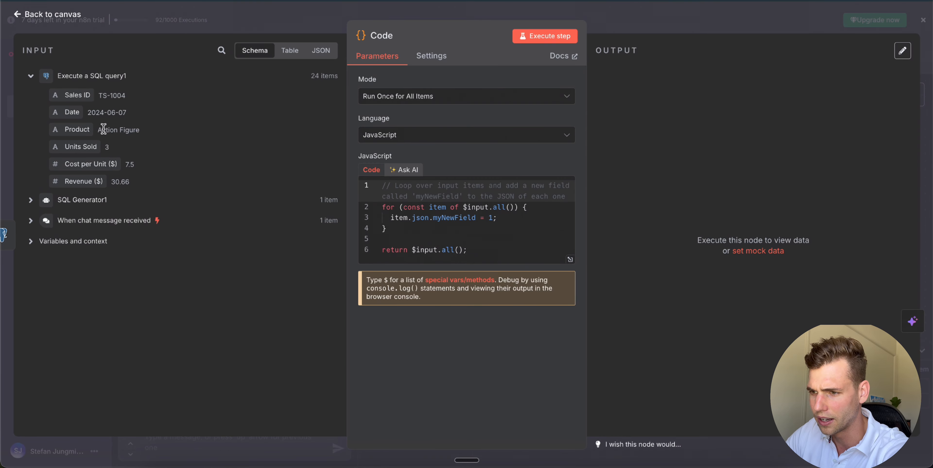
Step: Examine the Code node's input as JSON, going through the individual sales records returned by Execute a SQL query1
left_click(321, 50)
scroll(148, 236, "down", 5)
scroll(149, 236, "down", 5)
scroll(146, 231, "up", 10)
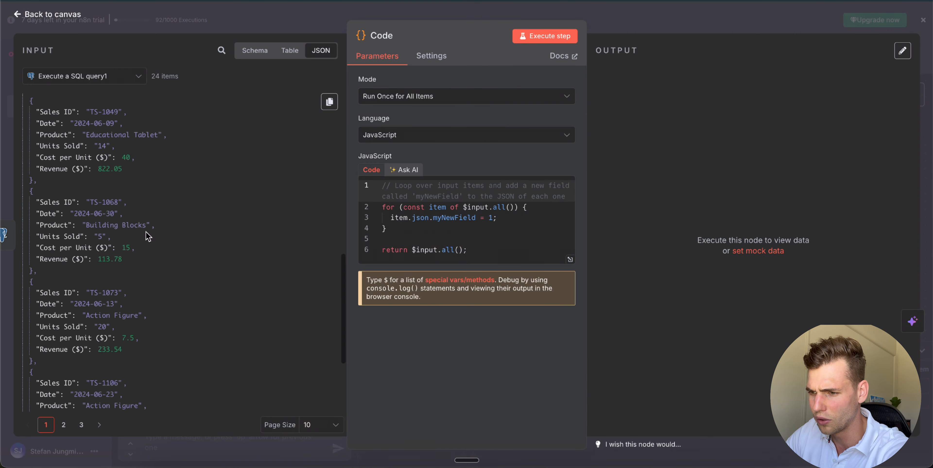
left_click(640, 16)
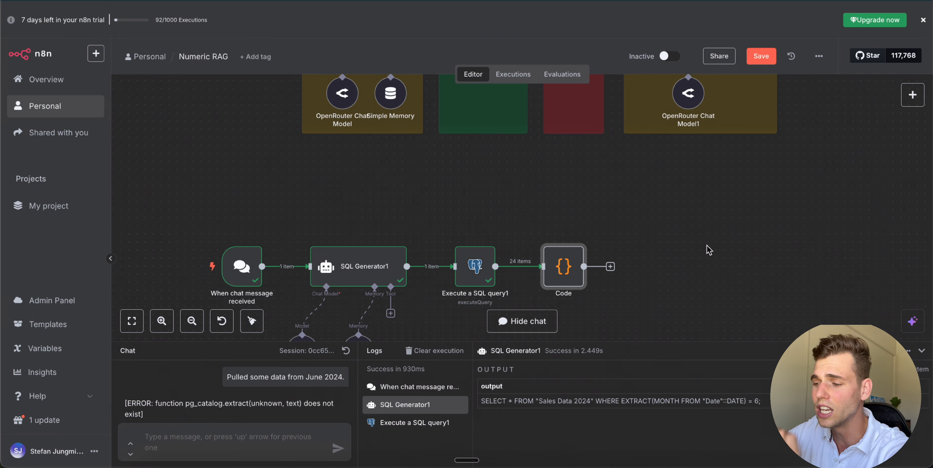
double_click(560, 273)
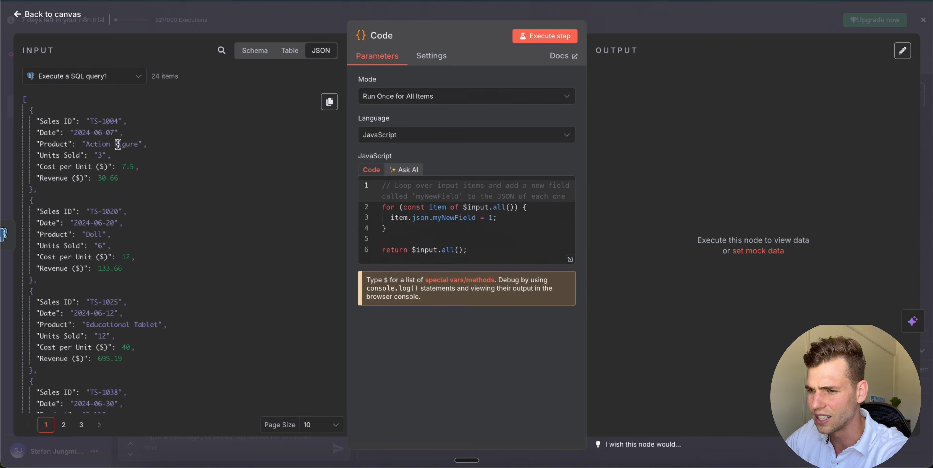
scroll(94, 293, "down", 10)
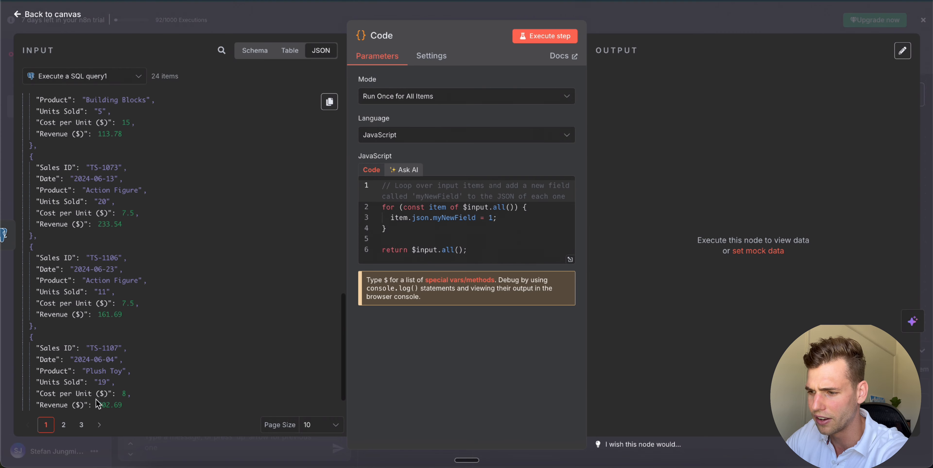
Step: Copy the full JavaScript from the Combine all data node in the finished workflow above
left_click(685, 19)
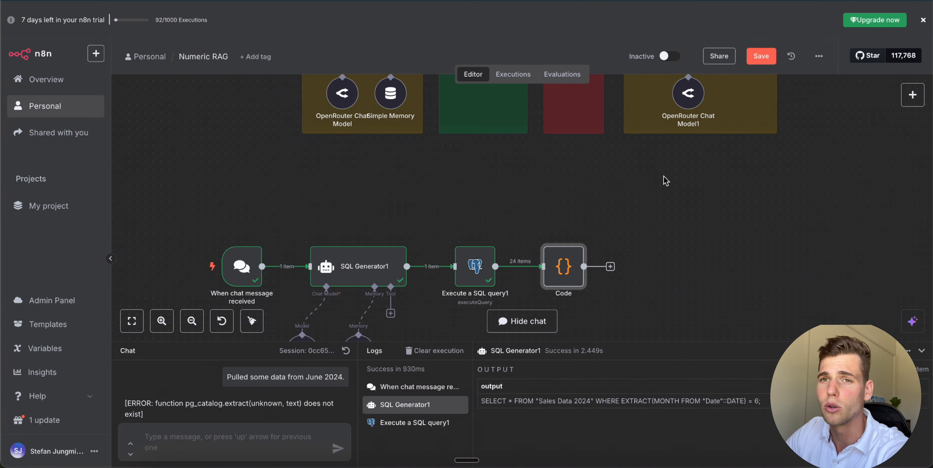
scroll(662, 231, "up", 3)
double_click(568, 103)
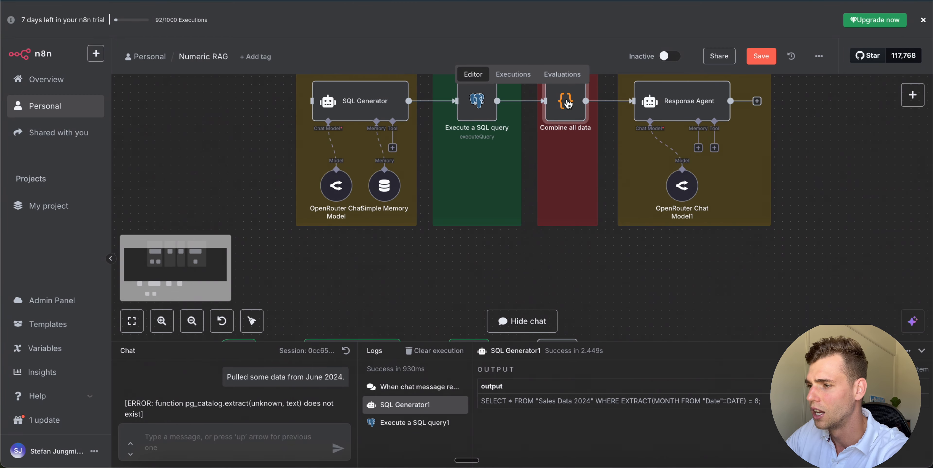
left_click(508, 209)
key("super+a")
left_click(658, 29)
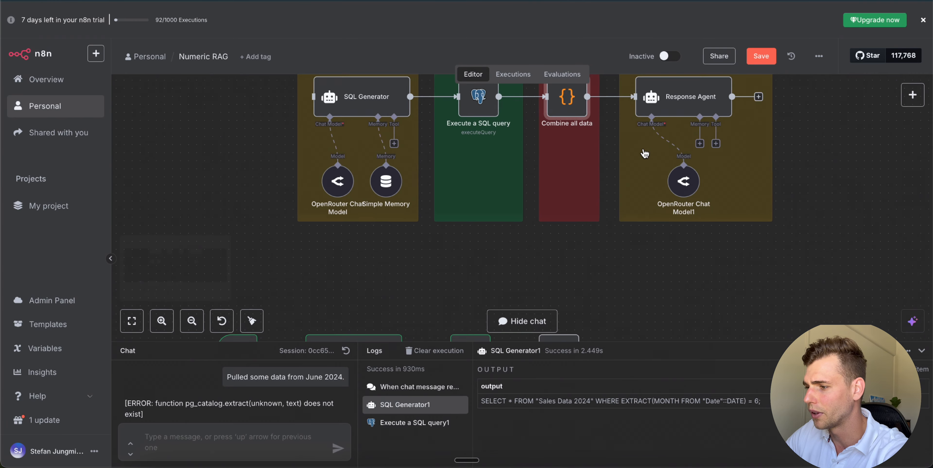
Step: Replace the Code node's default JavaScript with the copied code, execute the node, and return to the canvas
scroll(645, 155, "up", 5)
double_click(563, 269)
key("super+a")
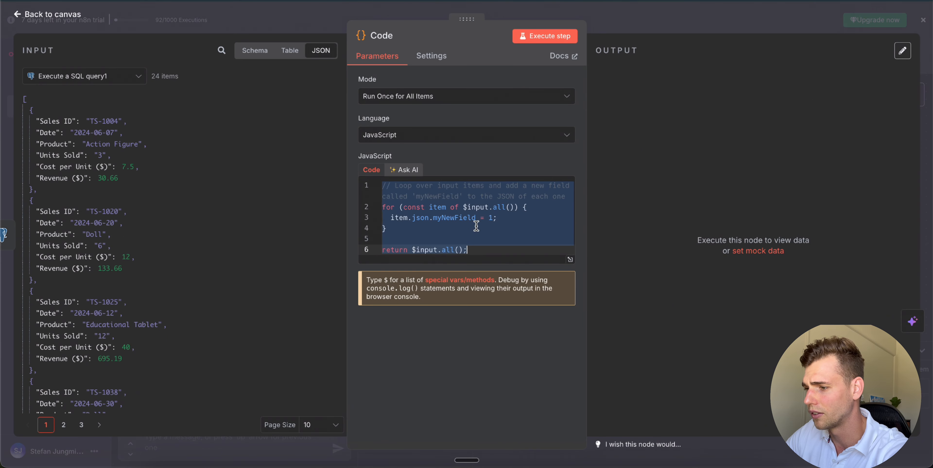
key("super+v")
left_click(550, 36)
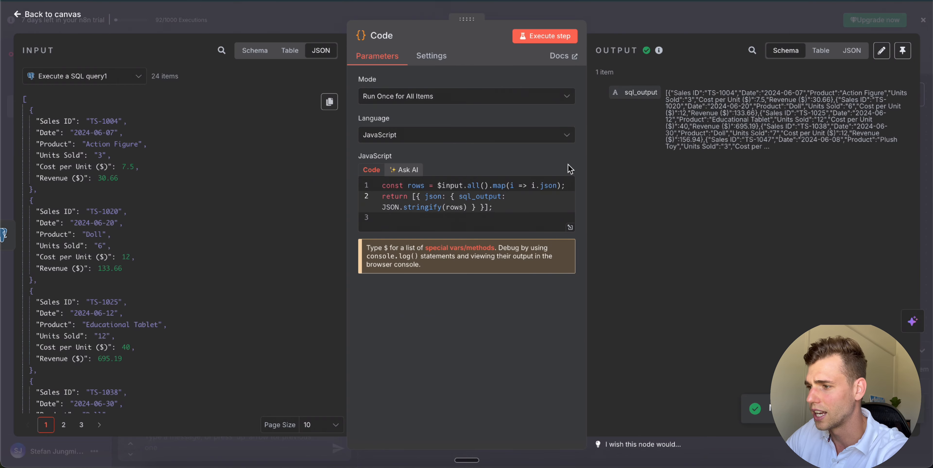
left_click(684, 22)
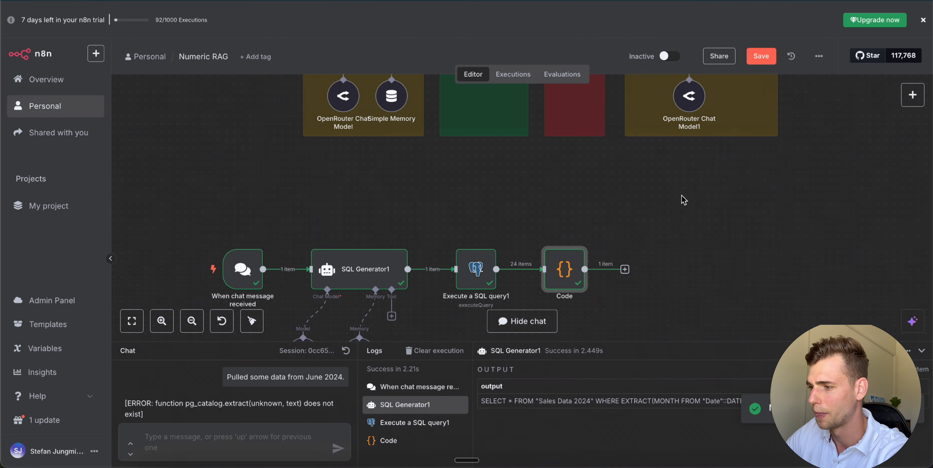
Step: Add an AI Agent node after the Code node and set its user message prompt source to Define below
left_click(625, 241)
type("ai agent")
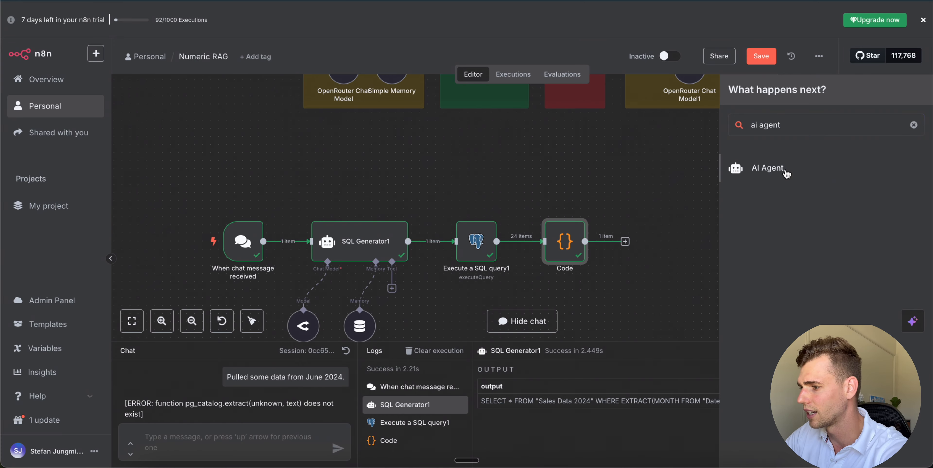
left_click(768, 167)
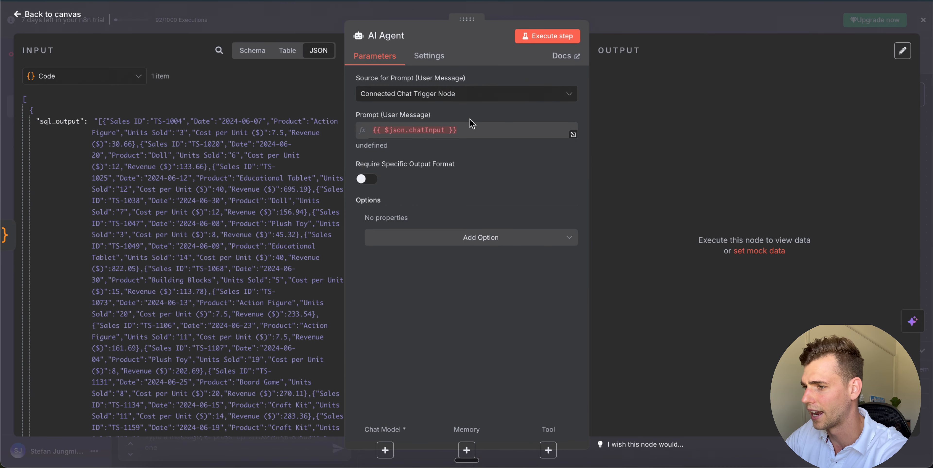
left_click(475, 95)
left_click(451, 170)
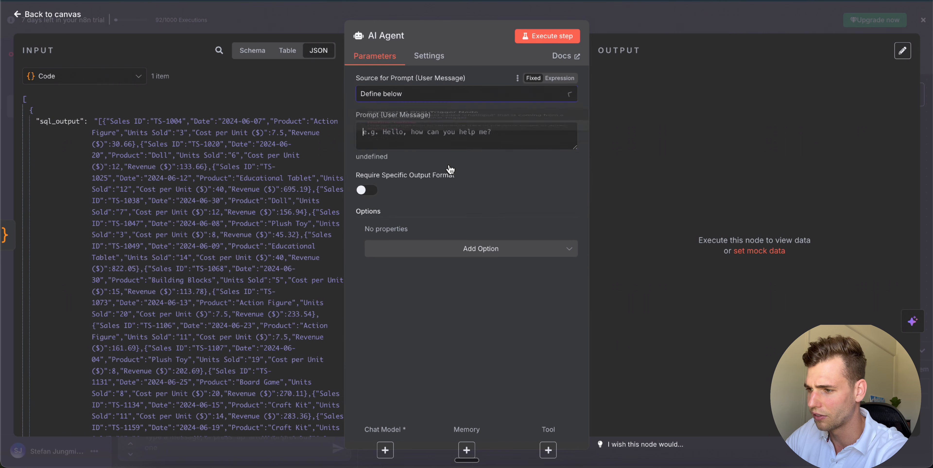
Step: Write the AI Agent's prompt as an expression with "User Question:" followed by the chatInput value from When chat message received
left_click(465, 138)
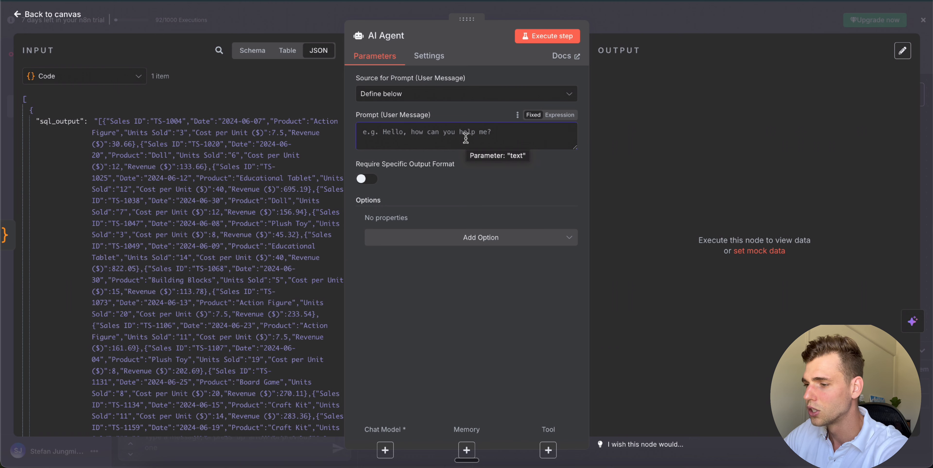
type("Us")
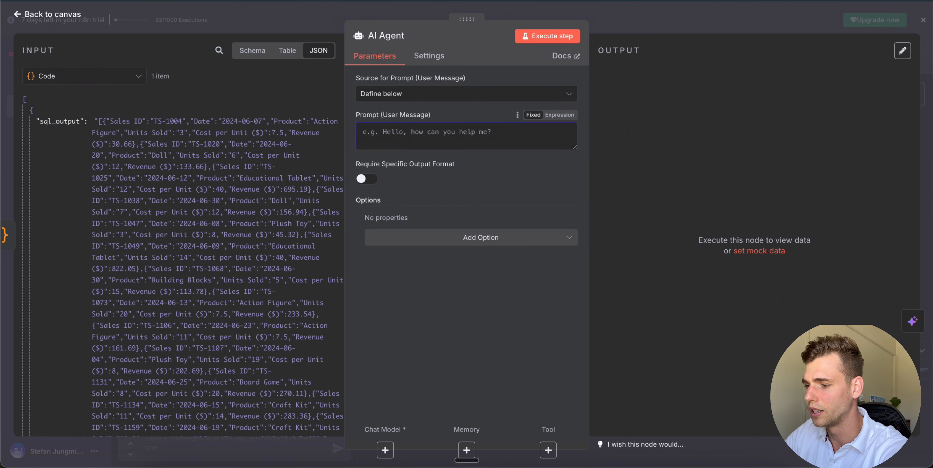
type("User Question:")
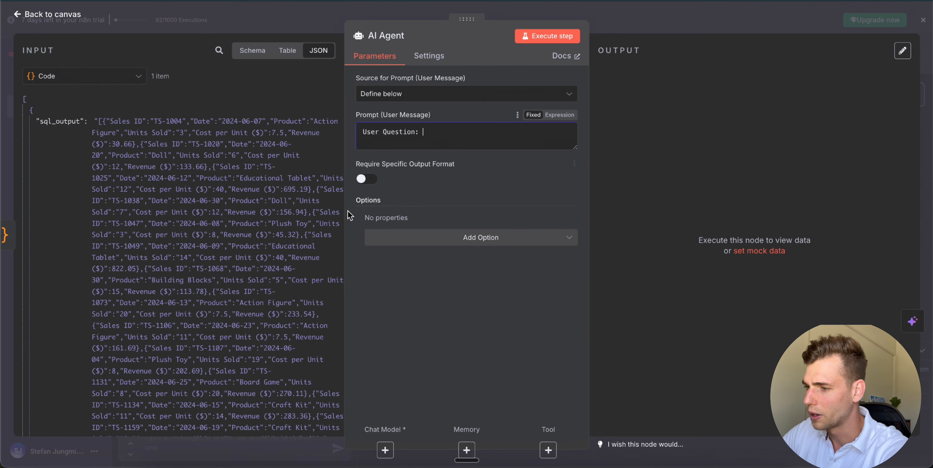
left_click(83, 76)
left_click(76, 167)
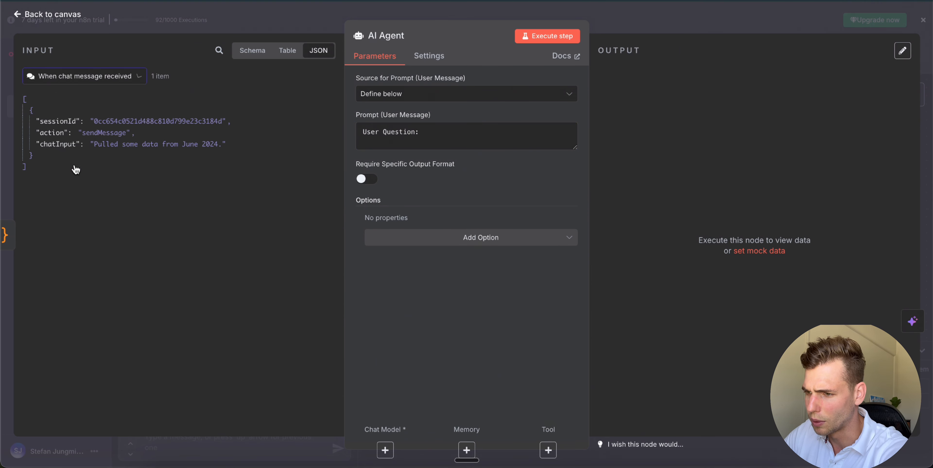
left_click_drag(58, 144, 466, 136)
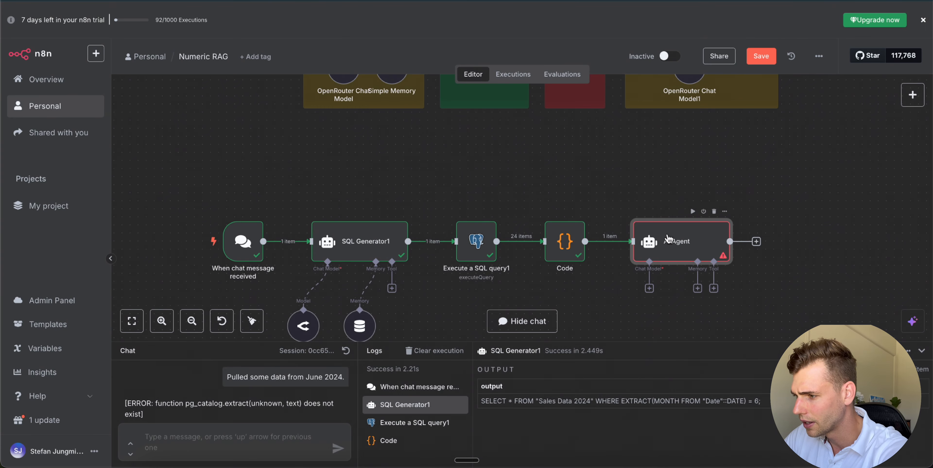
double_click(755, 236)
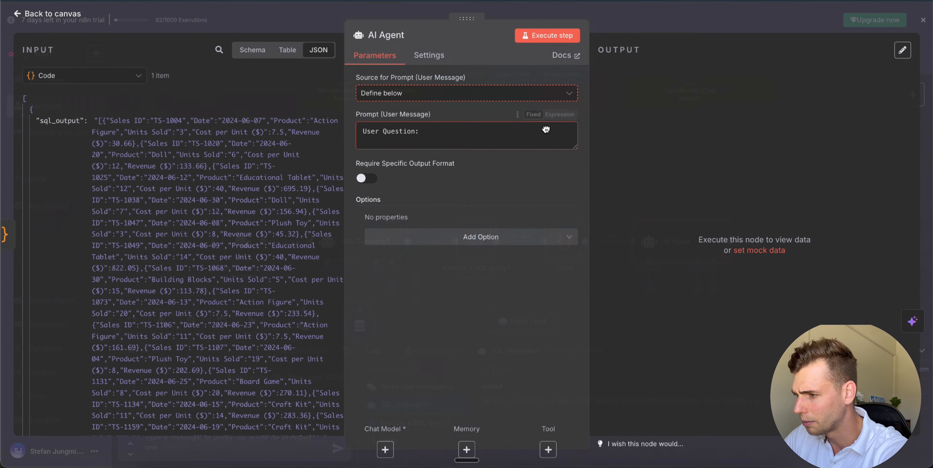
left_click(558, 114)
left_click(123, 76)
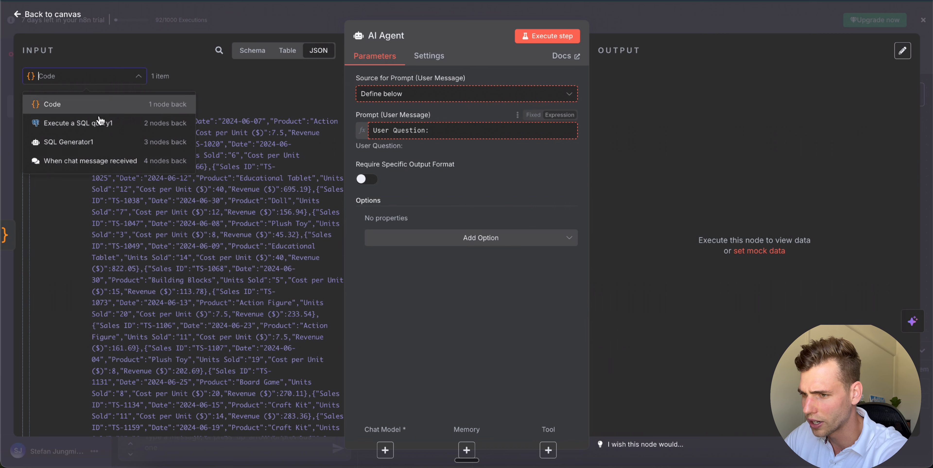
left_click(90, 159)
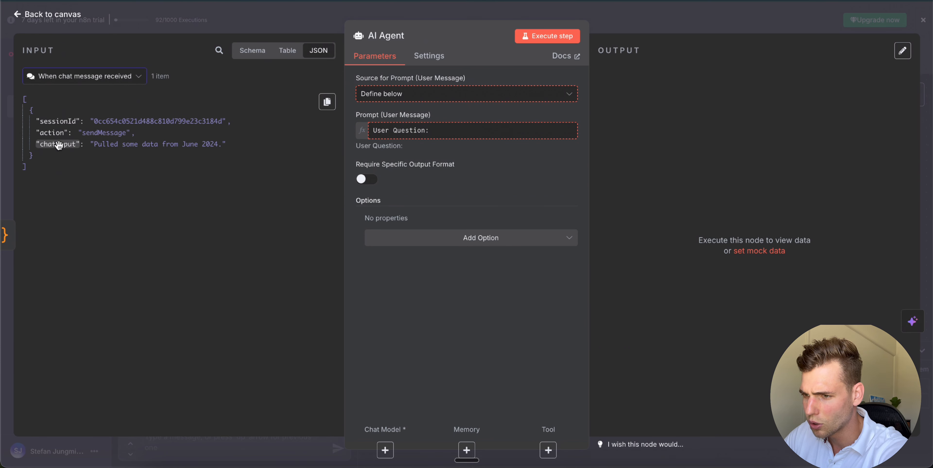
left_click_drag(60, 145, 521, 136)
Step: Replace item with first() in the prompt's chatInput expression
left_click(552, 129)
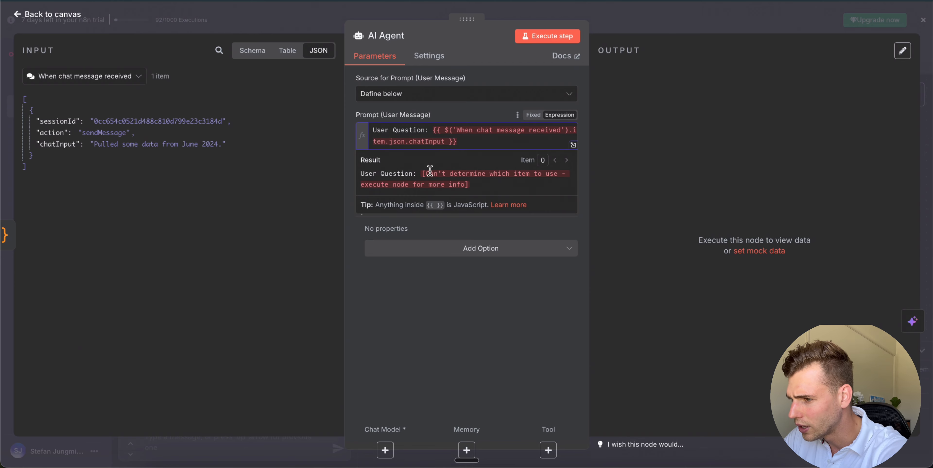
double_click(382, 141)
type("first")
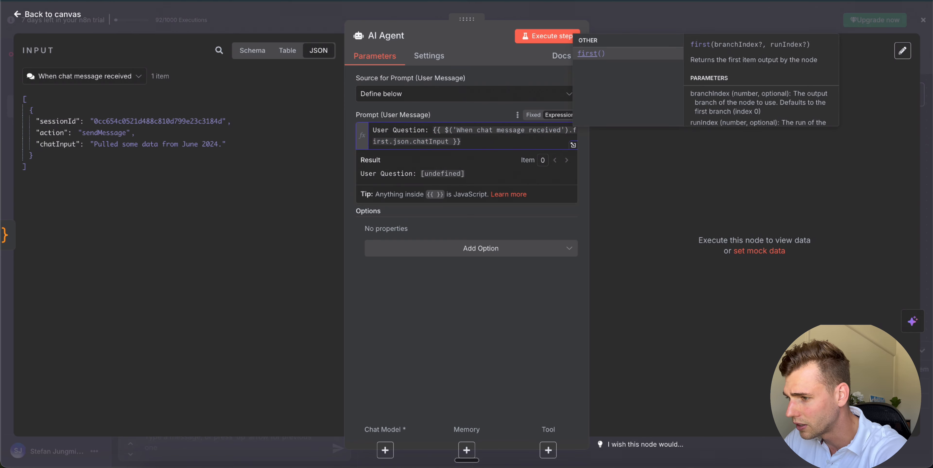
key("Escape")
type("()")
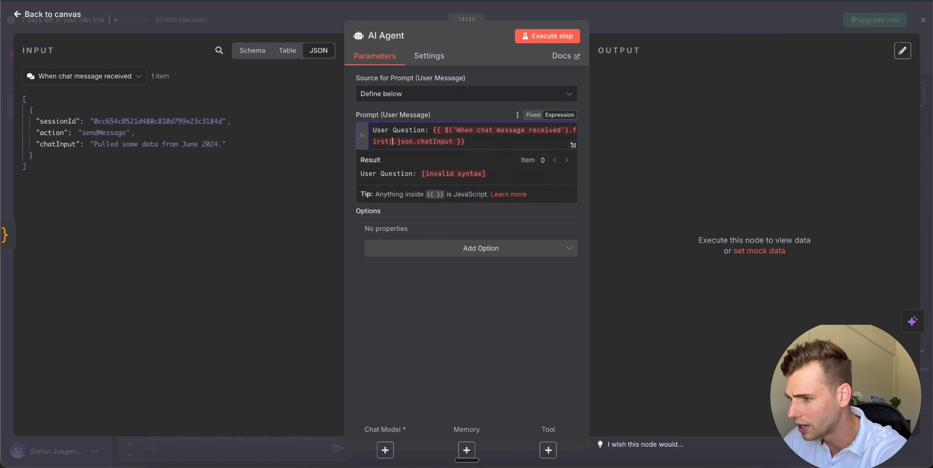
left_click(535, 140)
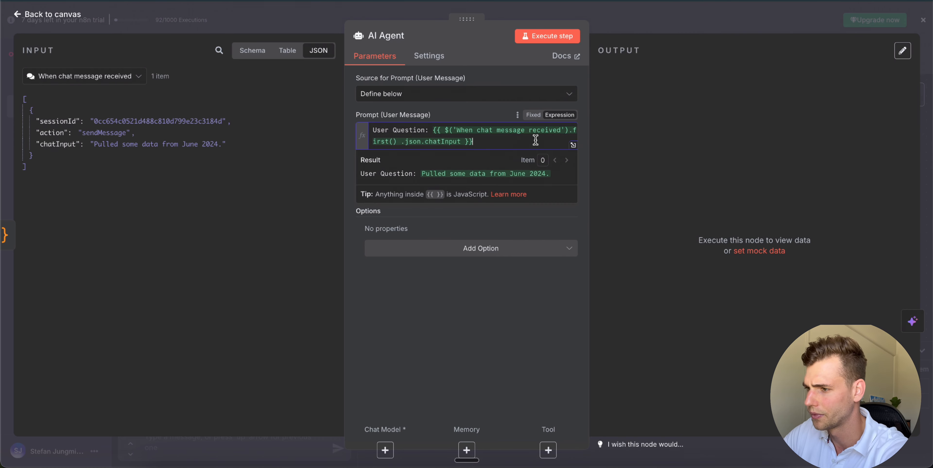
Step: Add a separate "SQL Data:" line to the AI Agent's prompt, followed by the Code node's sql_output value
key("Return")
key("Return")
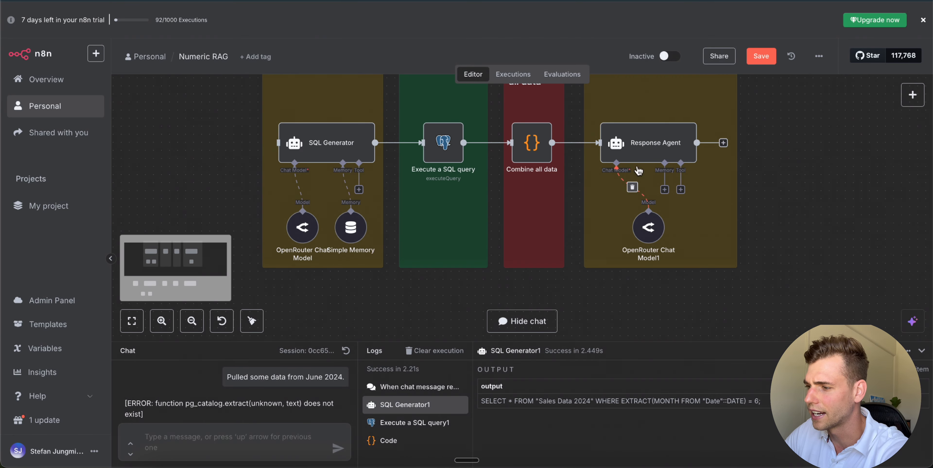
scroll(646, 283, "down", 2)
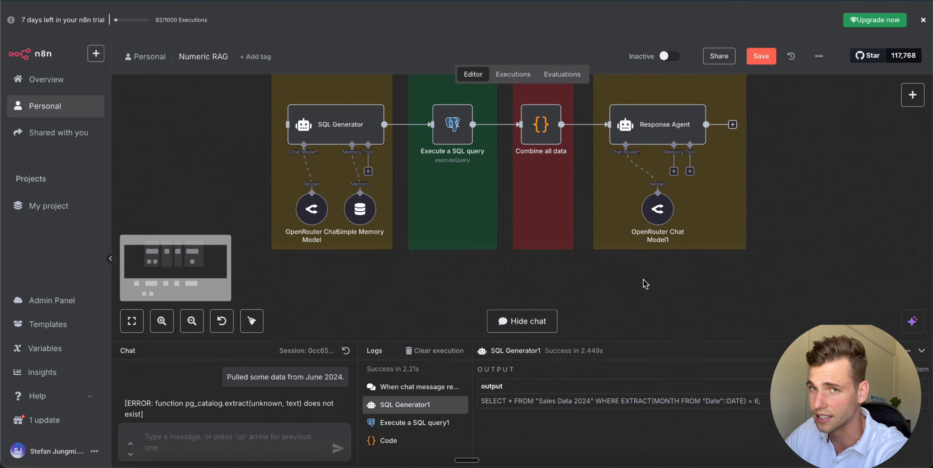
scroll(646, 284, "down", 5)
double_click(660, 237)
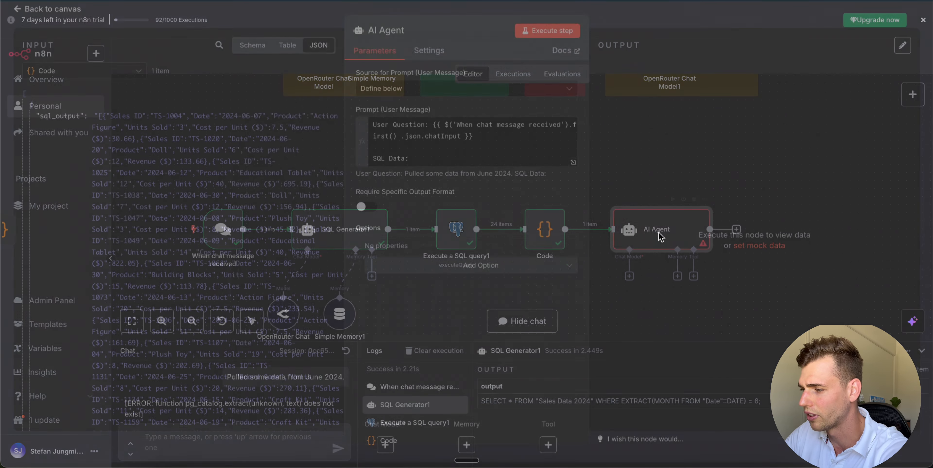
left_click(62, 78)
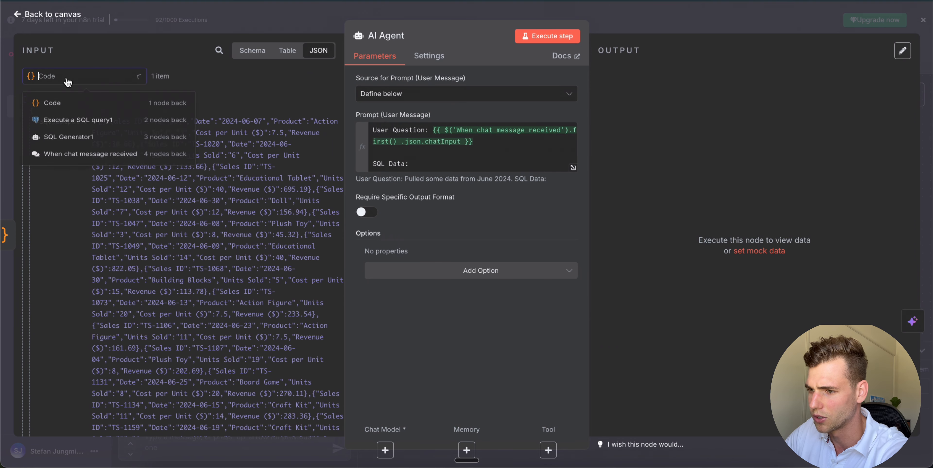
left_click(84, 105)
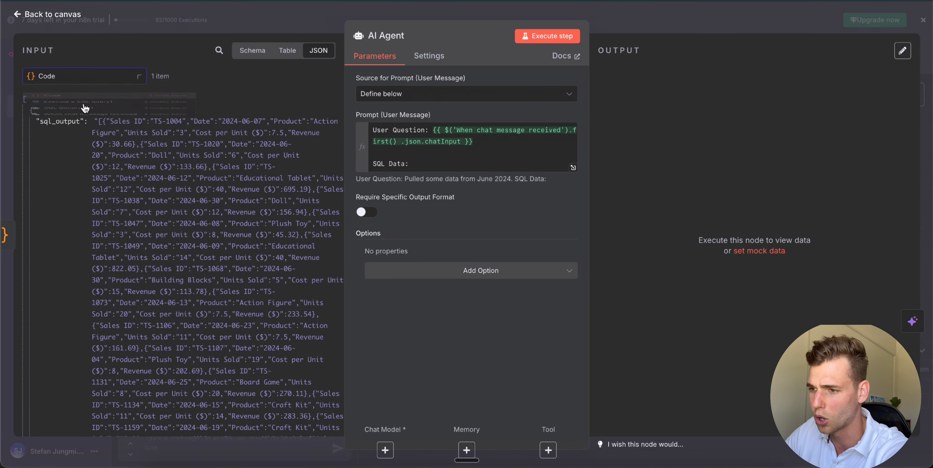
left_click_drag(65, 131, 429, 149)
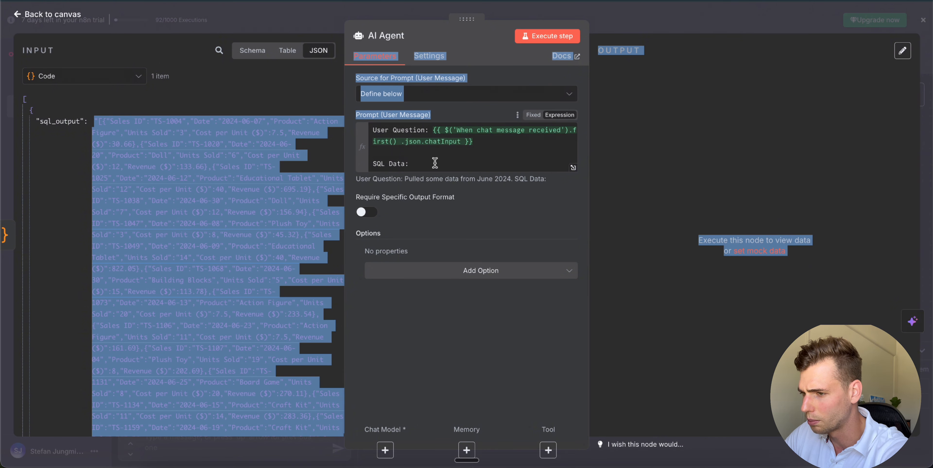
left_click(145, 162)
left_click_drag(63, 121, 471, 163)
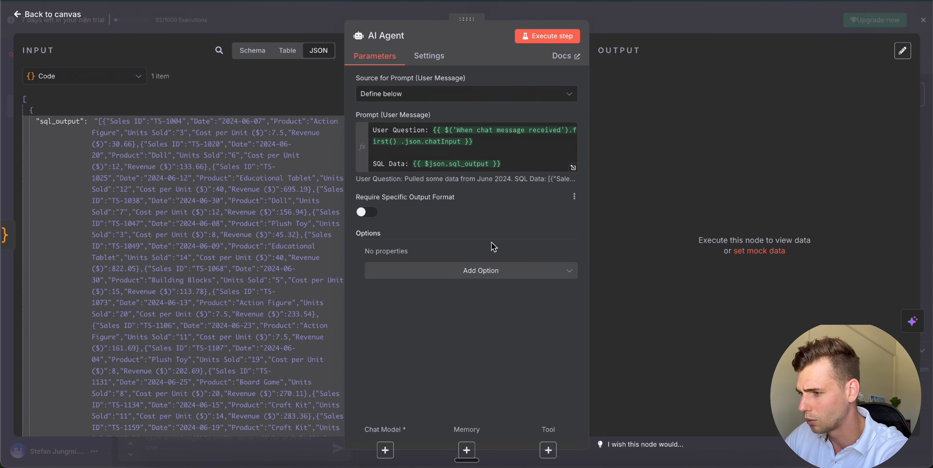
Step: Add a System Message option to the AI Agent, clear its default text, and return to the canvas
left_click(477, 274)
left_click(476, 298)
triple_click(485, 275)
left_click(674, 21)
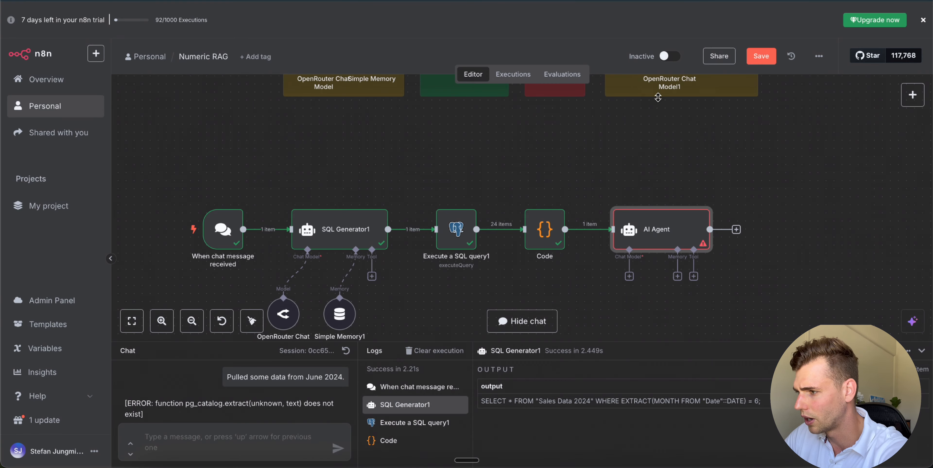
Step: Copy the full system message from the Response Agent in the finished workflow above
scroll(687, 119, "up", 3)
double_click(676, 88)
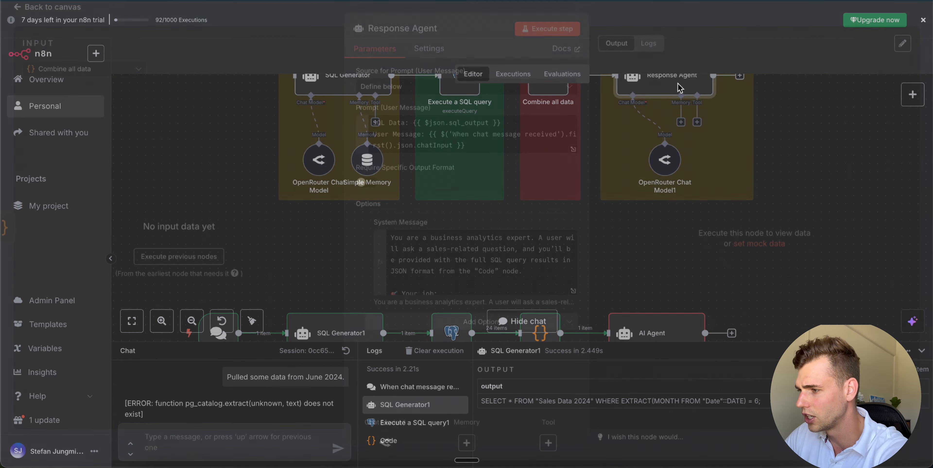
left_click(501, 246)
key("ctrl+a")
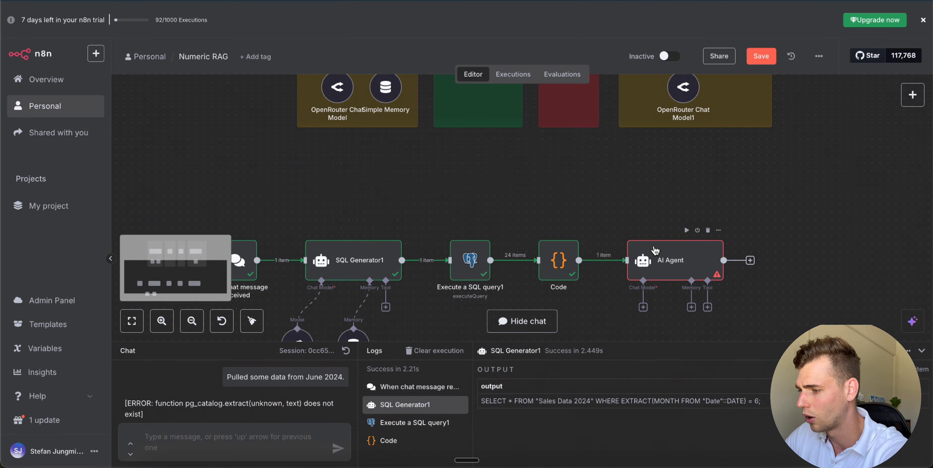
Step: Paste the copied business analytics prompt into the AI Agent's System Message and review it
double_click(655, 250)
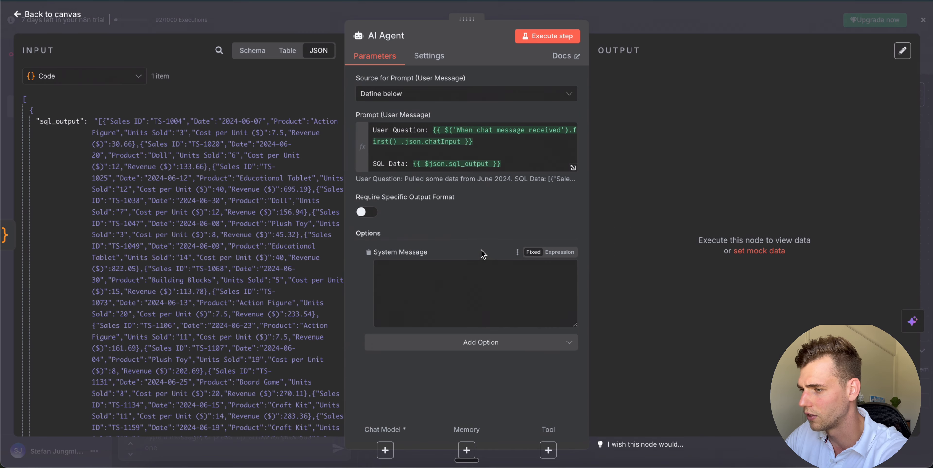
left_click(463, 271)
key("ctrl+v")
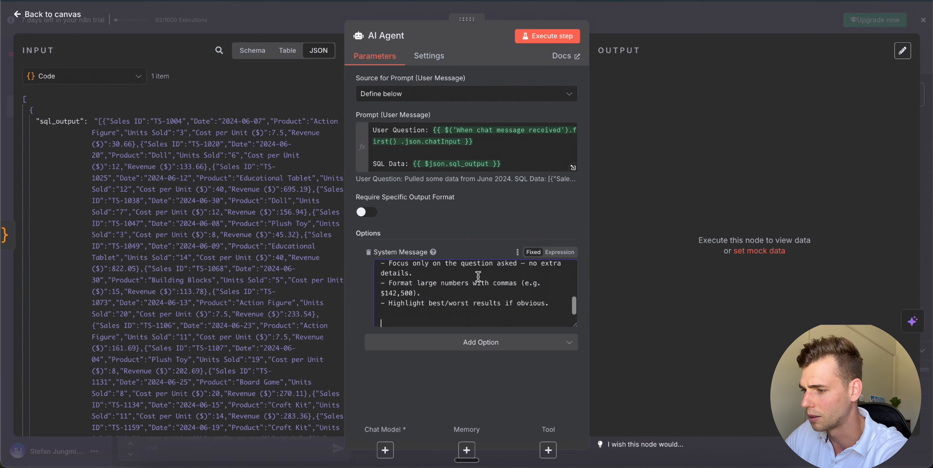
scroll(475, 275, "up", 5)
scroll(488, 280, "down", 5)
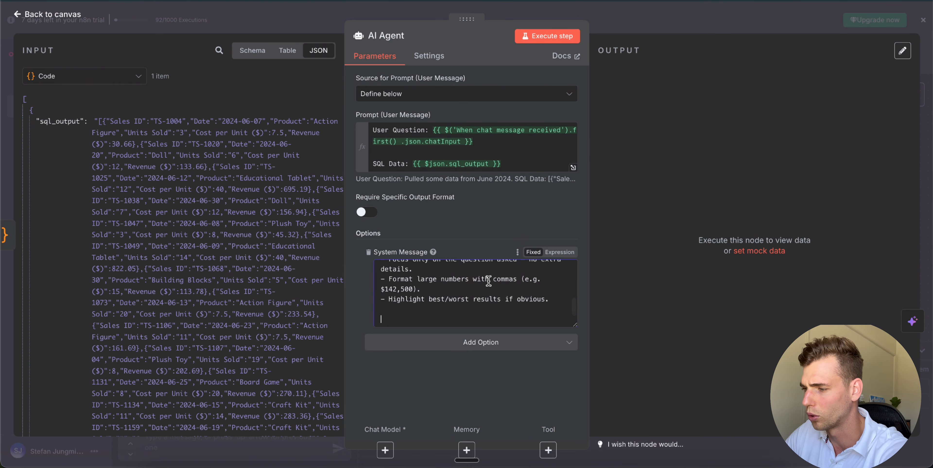
scroll(488, 280, "up", 5)
scroll(488, 281, "down", 5)
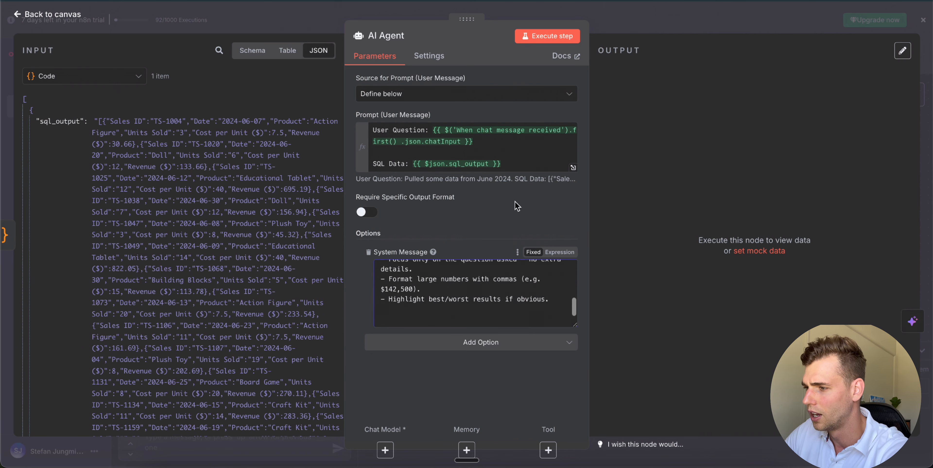
Step: Try running the AI Agent, then connect an OpenRouter Chat Model as its chat model and return to the canvas
left_click(565, 37)
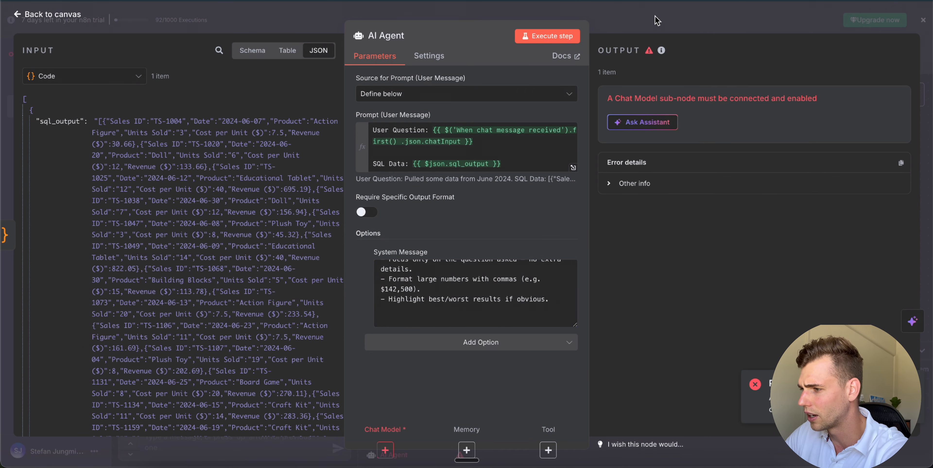
left_click(657, 21)
left_click(642, 307)
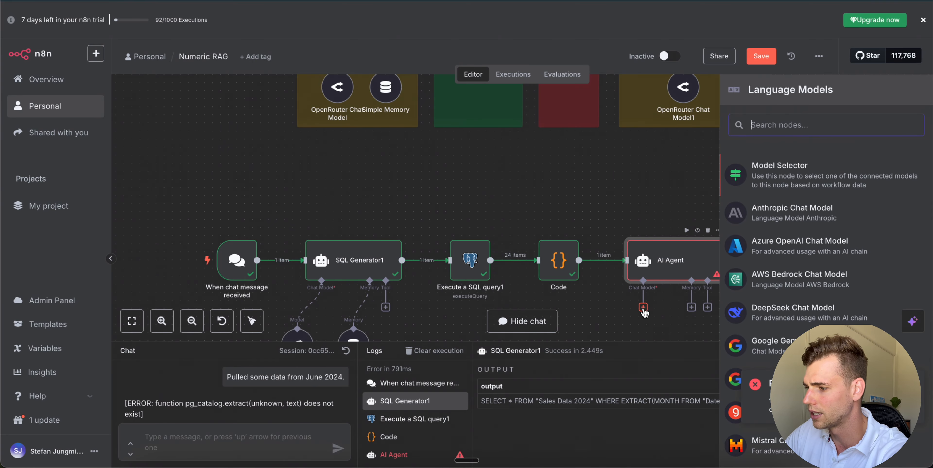
type("open")
key("Return")
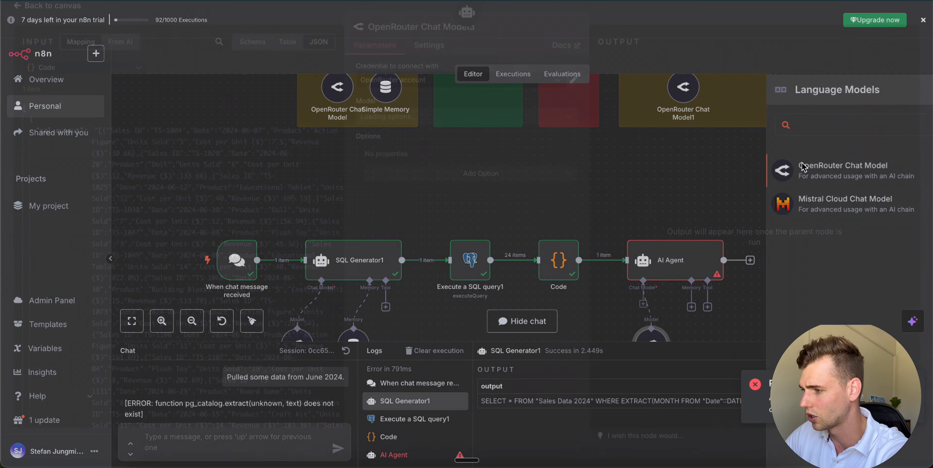
left_click(687, 23)
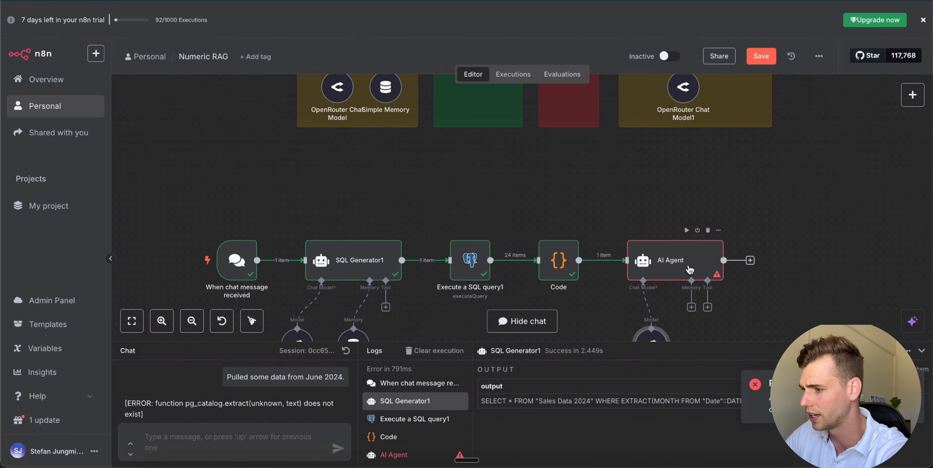
Step: Run the AI Agent node again and read its generated answer about the June 2024 sales data
left_click(686, 231)
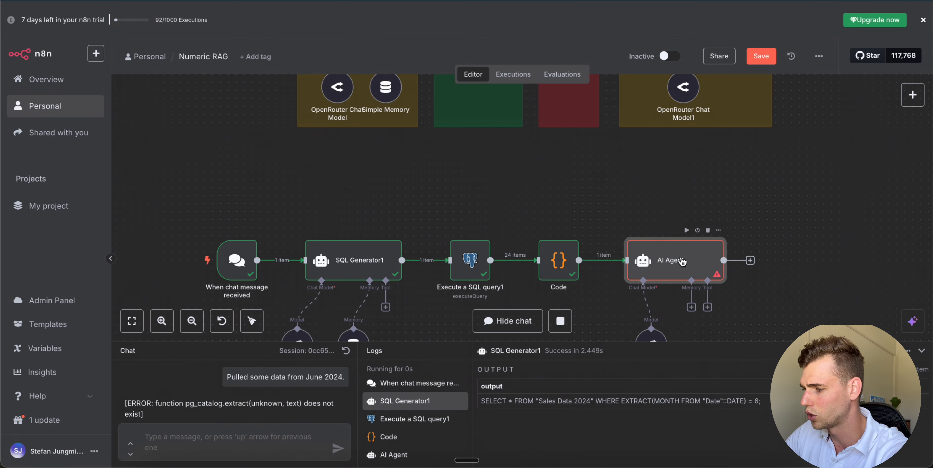
double_click(681, 259)
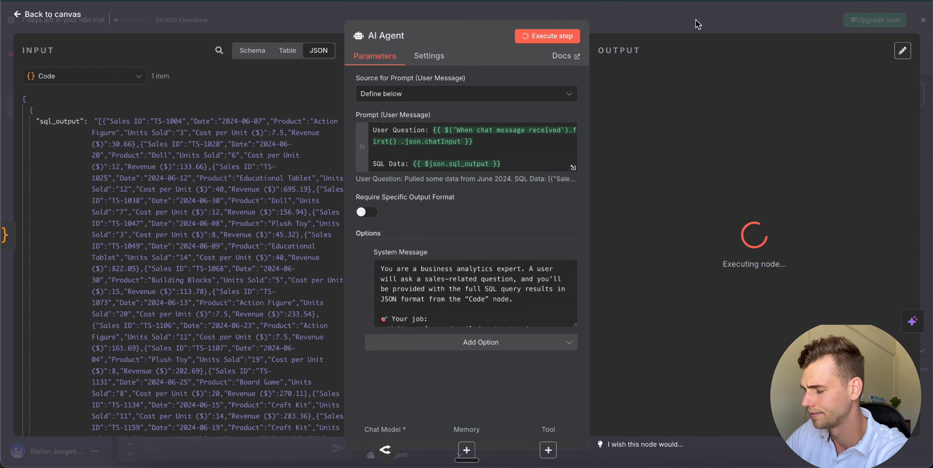
left_click_drag(717, 114, 835, 140)
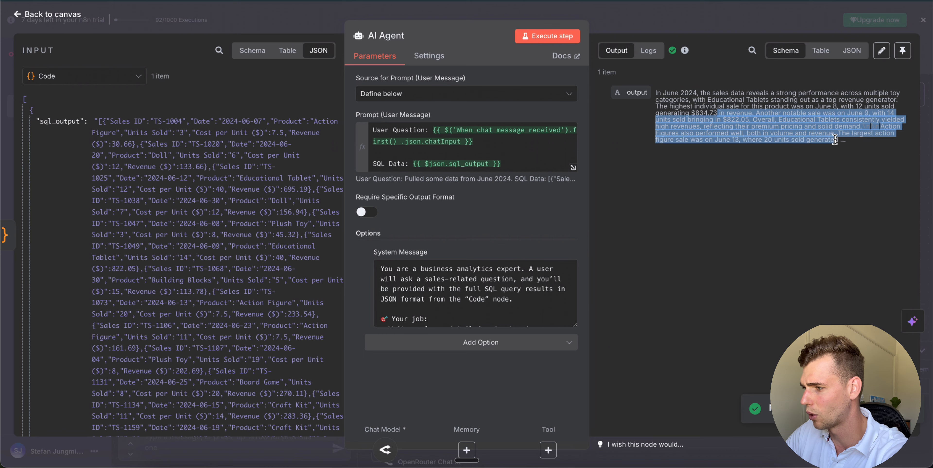
left_click(651, 14)
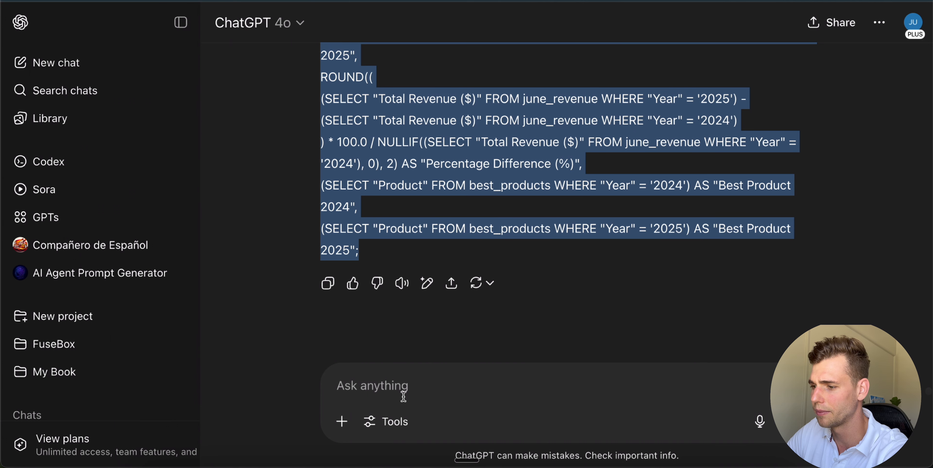
Step: In ChatGPT, ask for natural-language test questions on the toy store sales data, progressing from simple to very difficult and complex
left_click(404, 396)
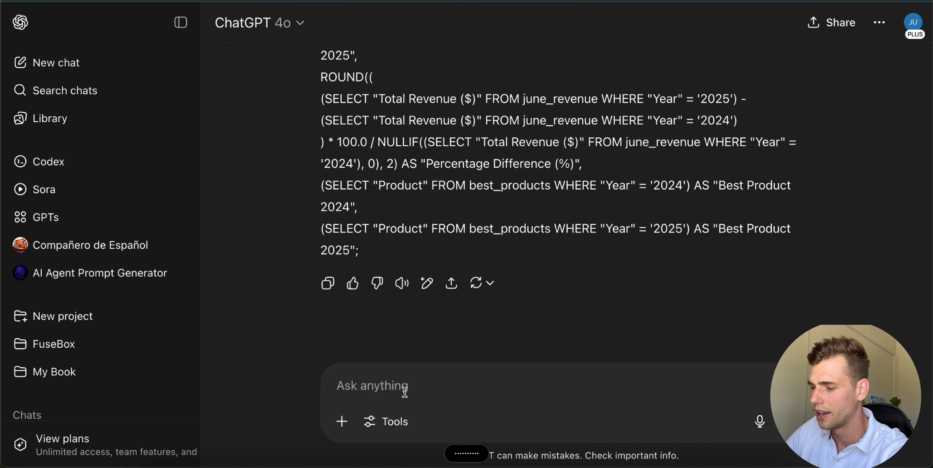
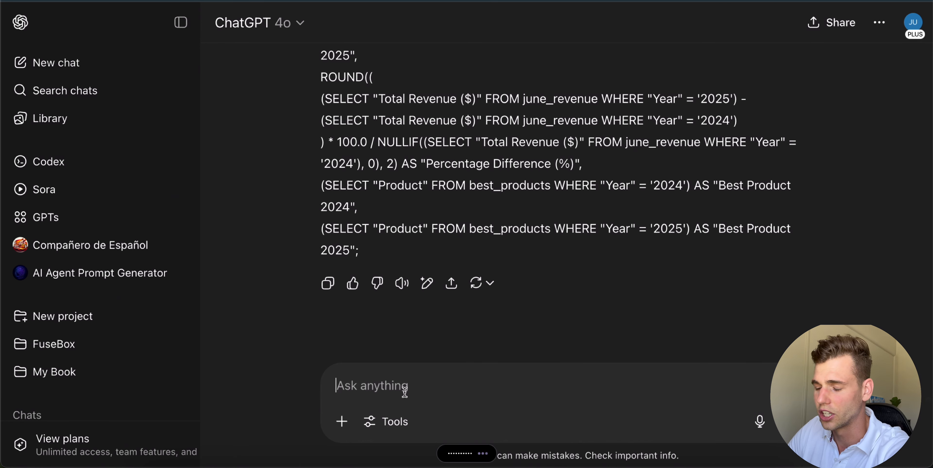
key("Return")
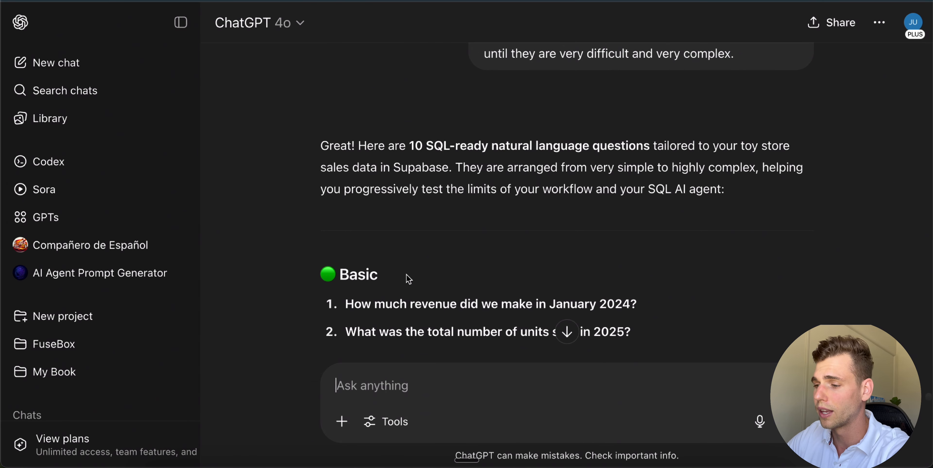
scroll(483, 265, "down", 7)
scroll(625, 148, "up", 2)
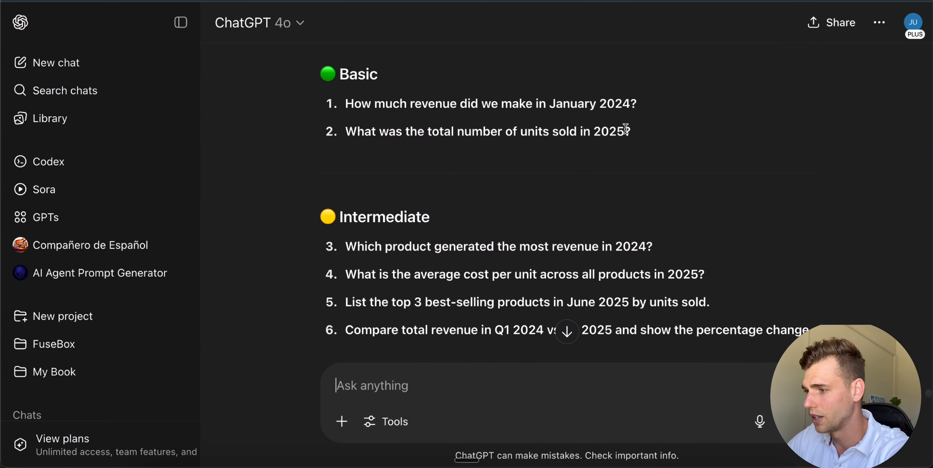
Step: Copy the question "What was the total number of units sold in 2025" and send it in the n8n workflow chat
left_click_drag(625, 131, 341, 131)
key("ctrl+c")
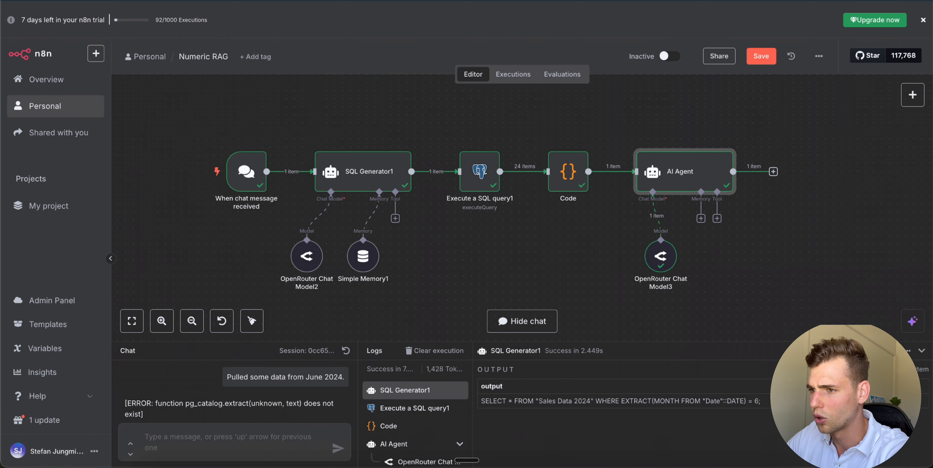
left_click(192, 436)
key("ctrl+v")
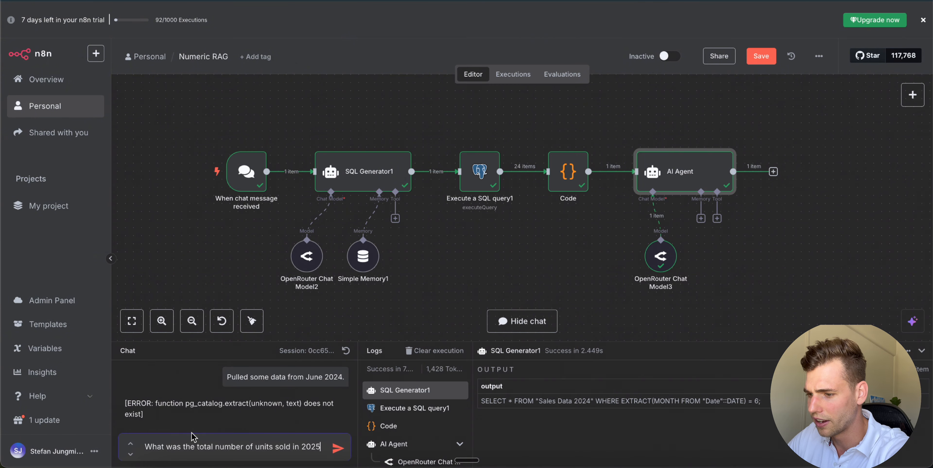
key("Return")
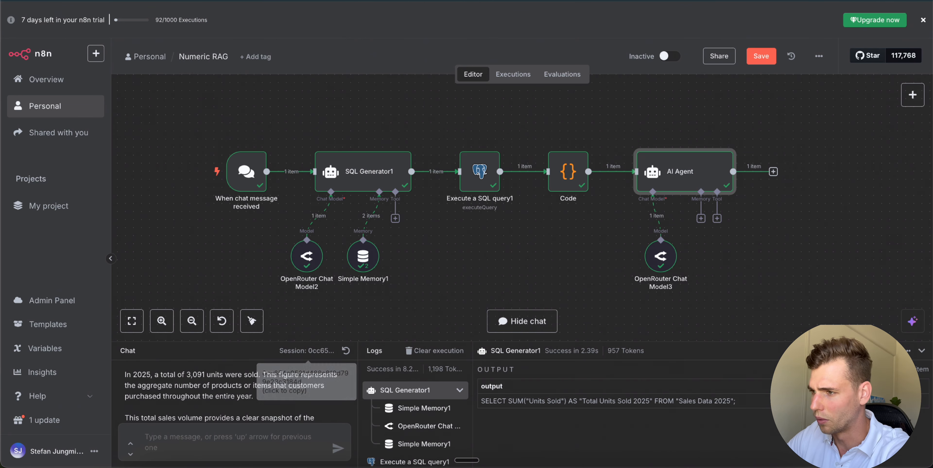
Step: Open Claude in a new tab and attach Toy_Store_Sales_Data_2025.csv and Toy_Store_Sales_Data_2024.csv to a new chat
key("super+t")
key("Return")
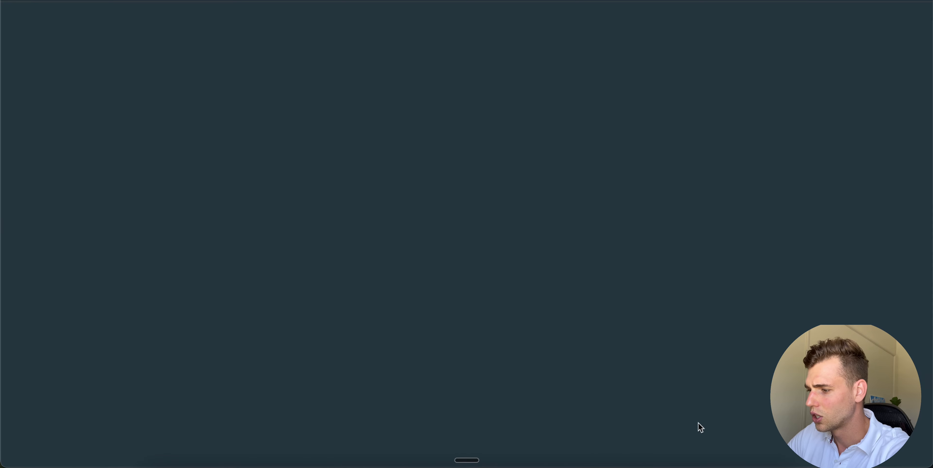
left_click(743, 461)
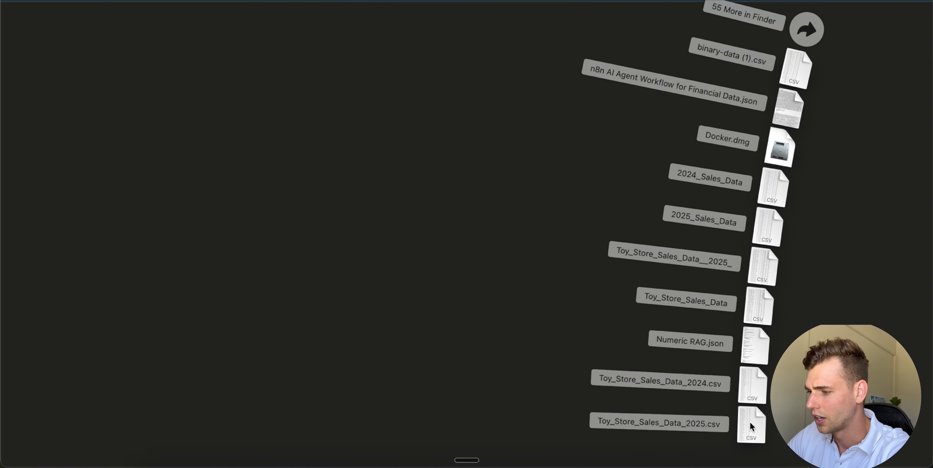
left_click_drag(750, 420, 525, 261)
left_click(748, 462)
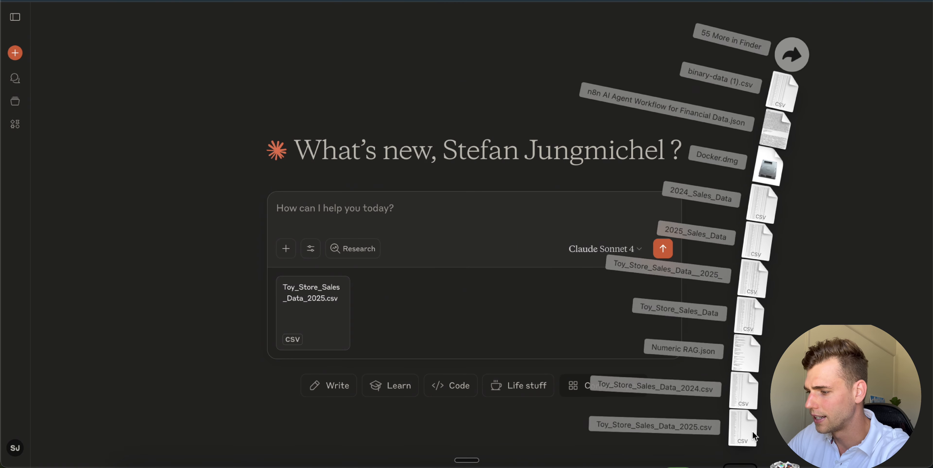
left_click_drag(756, 385, 471, 257)
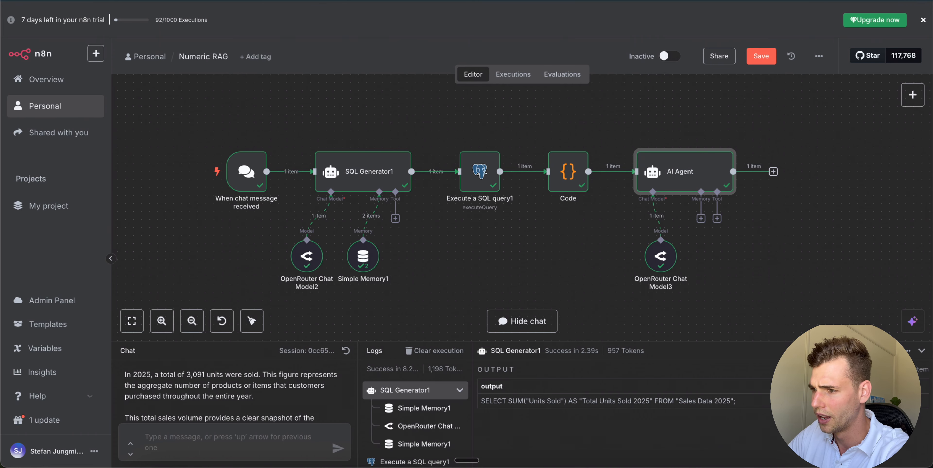
Step: Copy ChatGPT's question 9, on each product's 2024 and 2025 revenue and growth rate, and send it in the n8n workflow chat
left_click(422, 1)
scroll(441, 281, "down", 8)
scroll(441, 281, "up", 1)
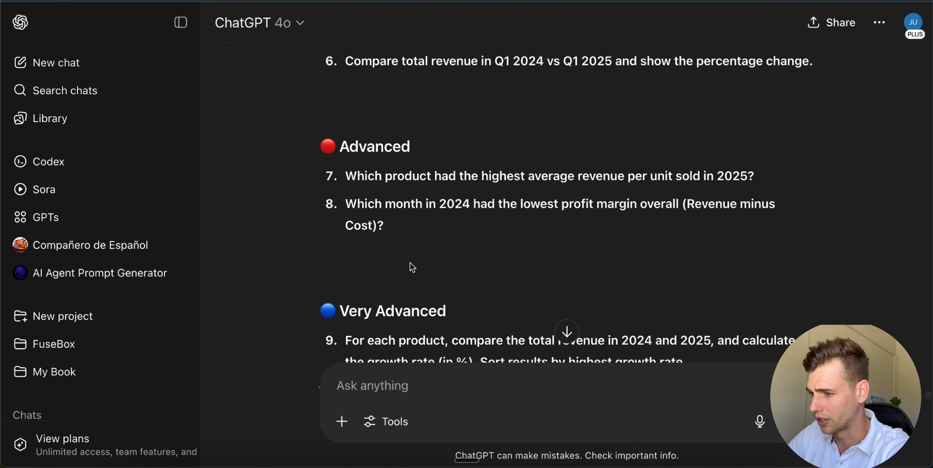
scroll(394, 257, "down", 3)
left_click_drag(347, 230, 687, 263)
key("super+c")
left_click(345, 1)
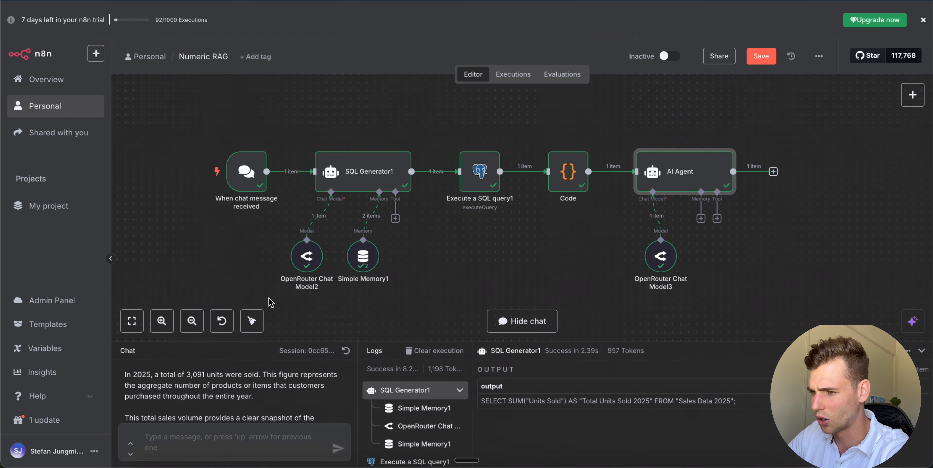
left_click(211, 437)
key("super+v")
key("Return")
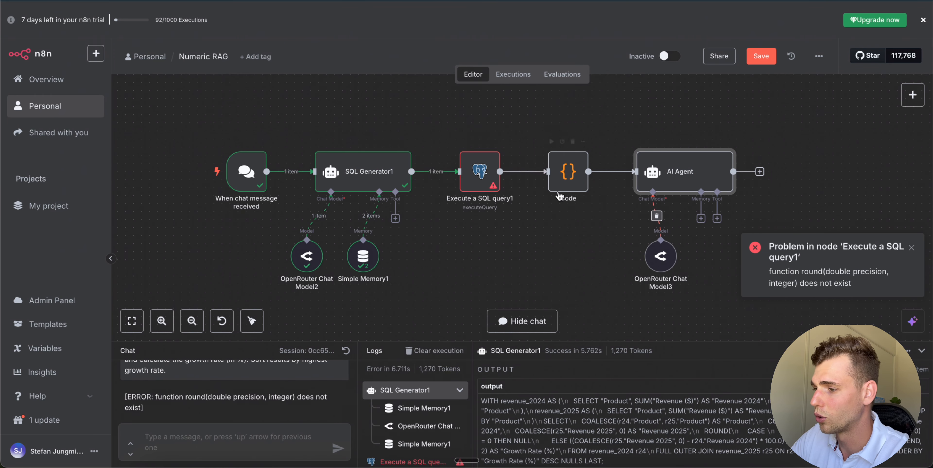
Step: Open the failed Execute a SQL query1 node and copy all its contents, including the error details
double_click(480, 173)
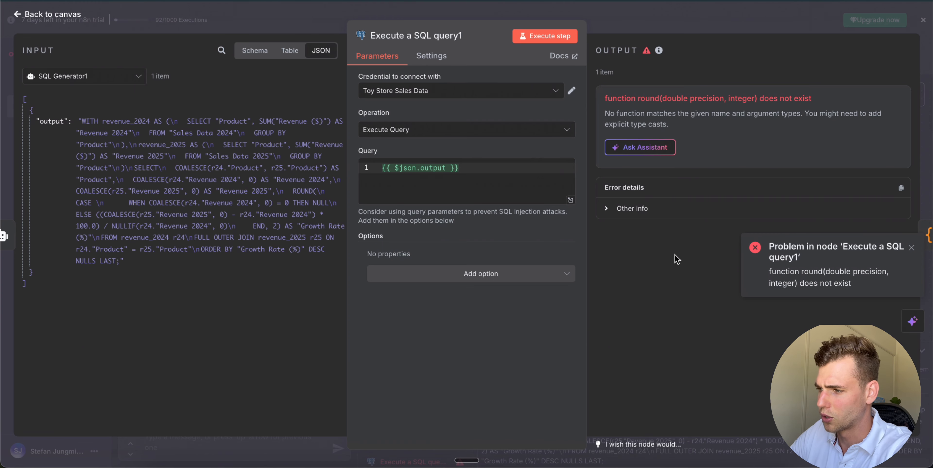
key("super+a")
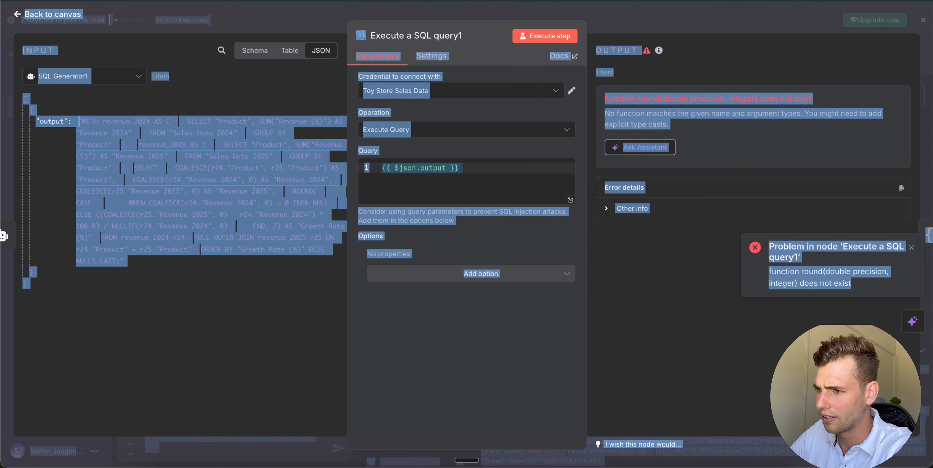
key("ctrl+Tab")
Step: In ChatGPT, write "my postgre node got this error" and paste the copied node contents below it
left_click(410, 385)
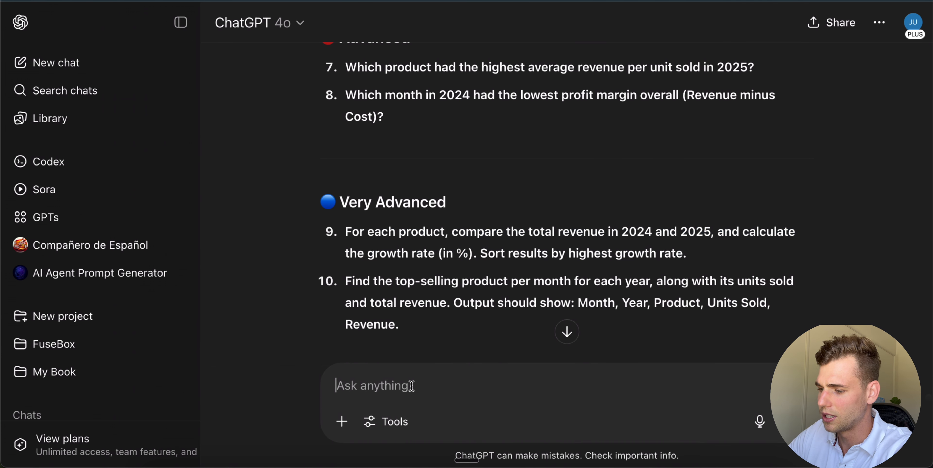
type("my postcode")
key("BackSpace")
key("BackSpace")
key("BackSpace")
key("BackSpace")
type("node")
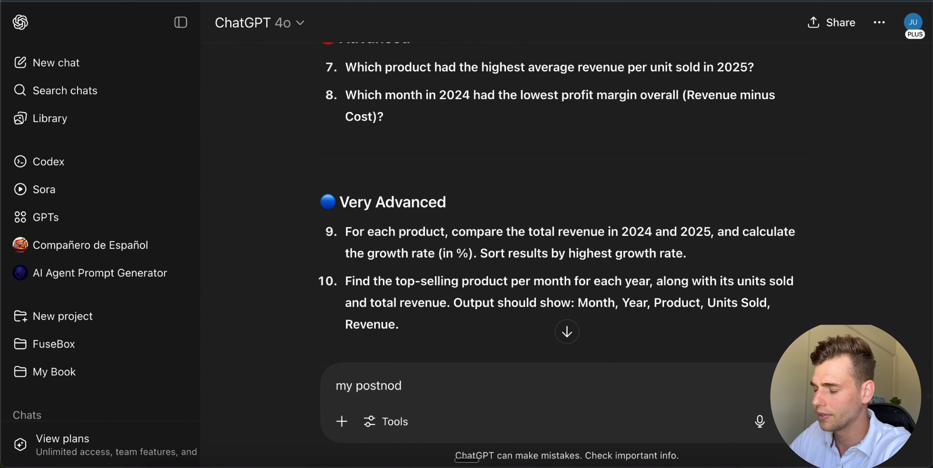
key("BackSpace")
type("gre node ")
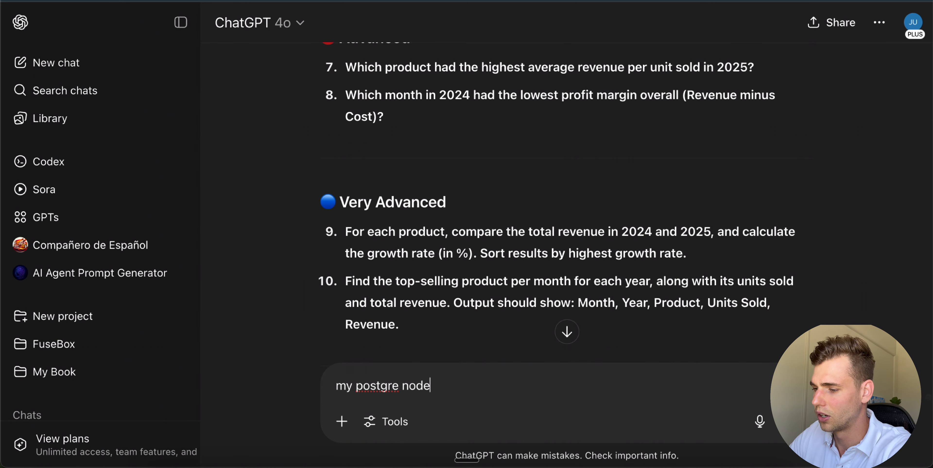
type("got this error")
key("shift+Return")
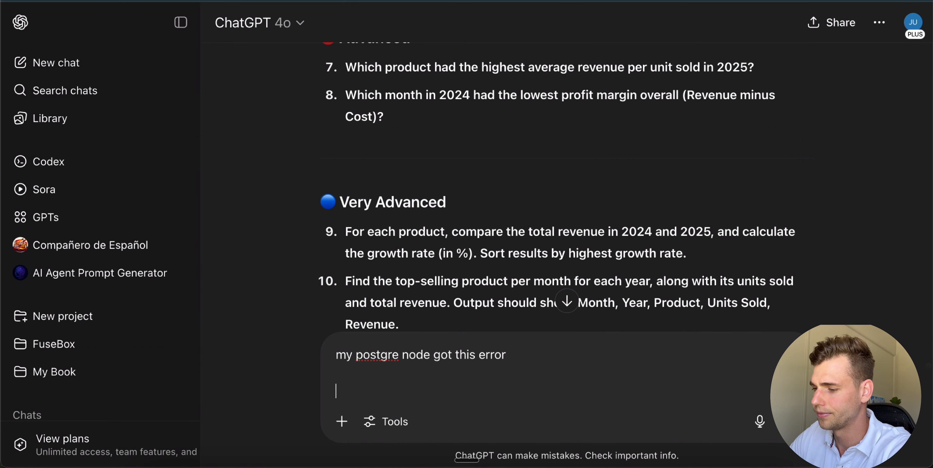
key("super+v")
Step: Add the line "Here is the system prompt of my AI agent that is generating the SQL query." to the message
type("ehre is")
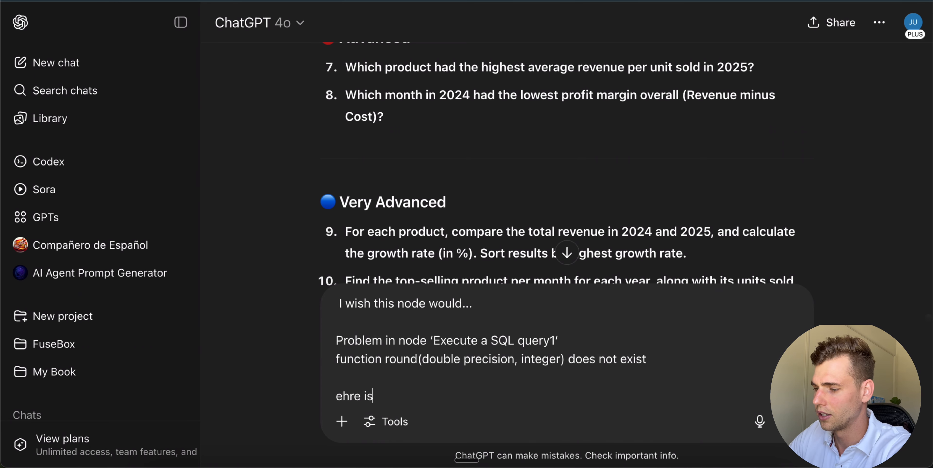
key("BackSpace")
key("BackSpace")
key("BackSpace")
key("BackSpace")
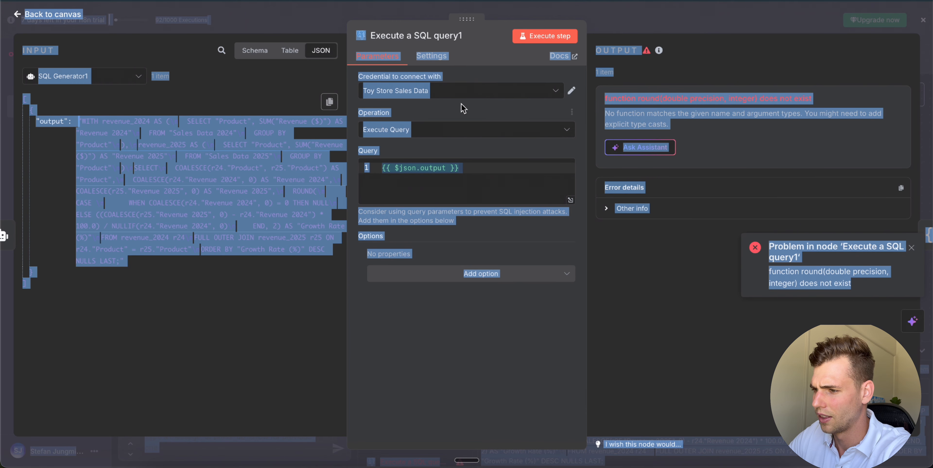
Step: Copy SQL Generator1's System Message from n8n into the ChatGPT message, request only the updated system prompt, send it, and return to the n8n canvas
left_click(608, 13)
double_click(326, 179)
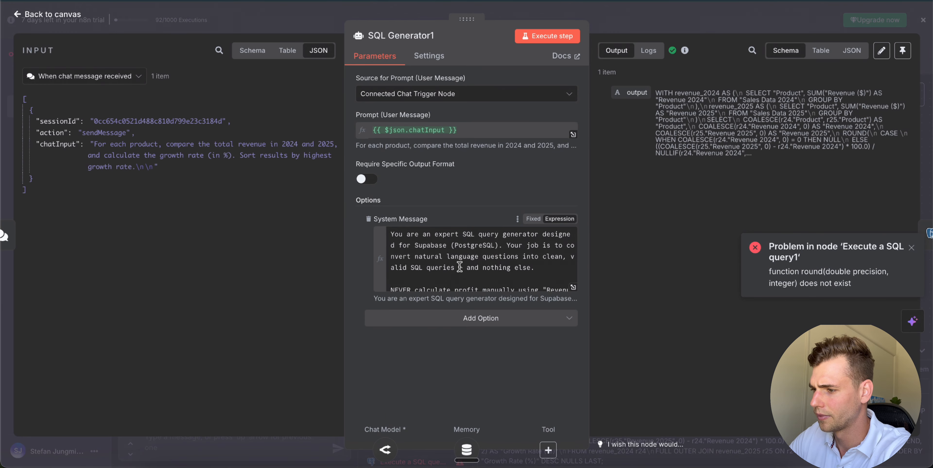
left_click(460, 266)
key("ctrl+a")
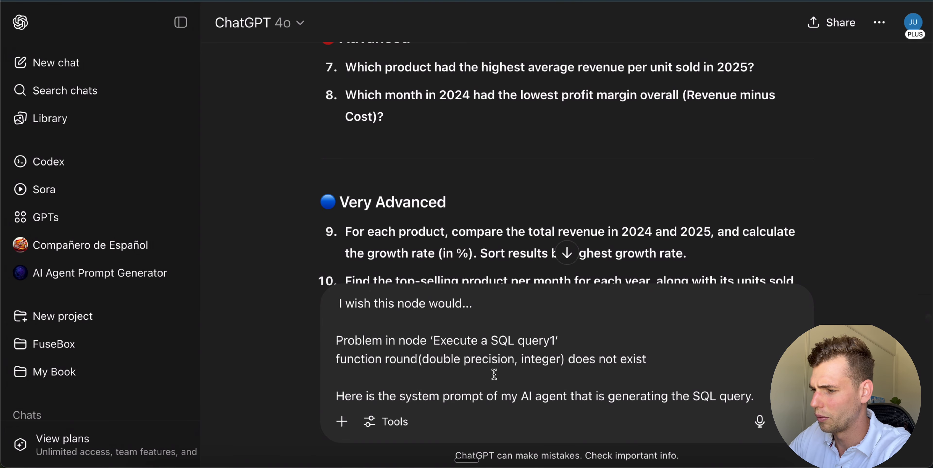
key("super+v")
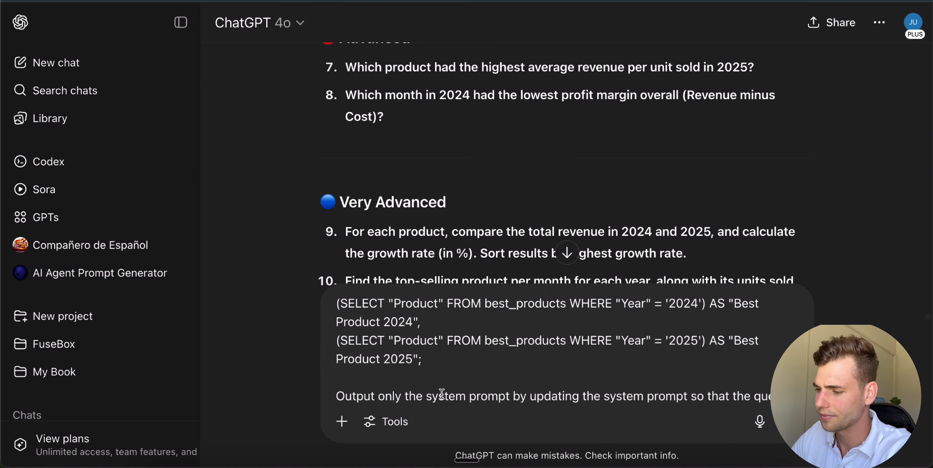
key("Return")
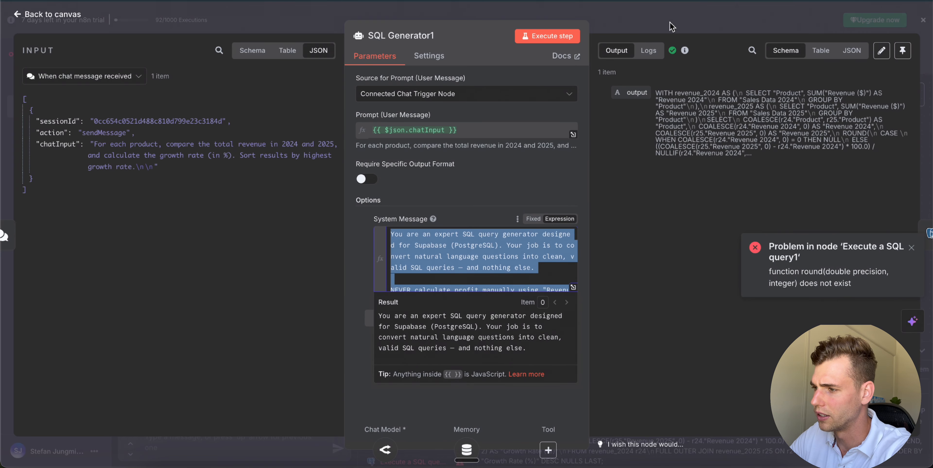
left_click(672, 26)
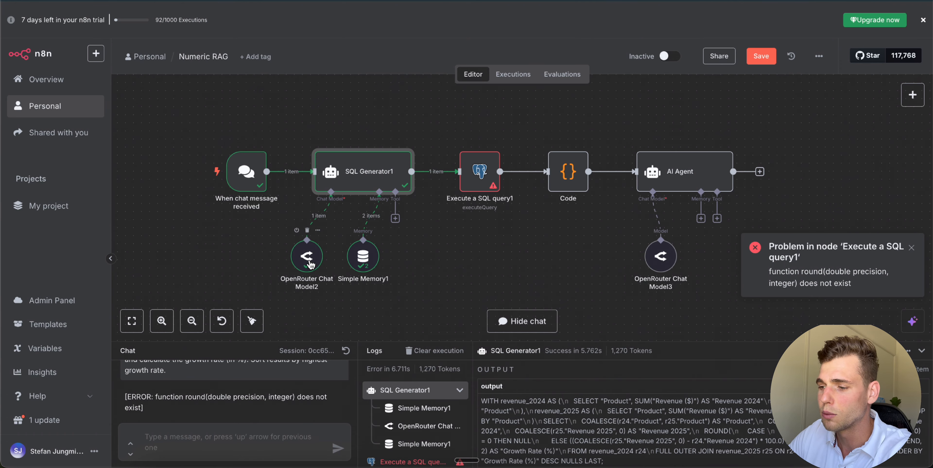
Step: Check the model selected in the OpenRouter Chat Model2 node and return to the canvas
double_click(310, 261)
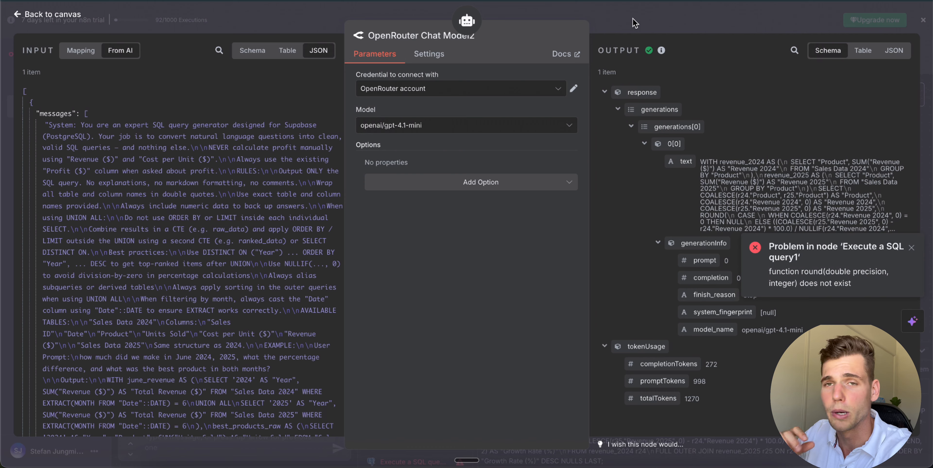
left_click(672, 26)
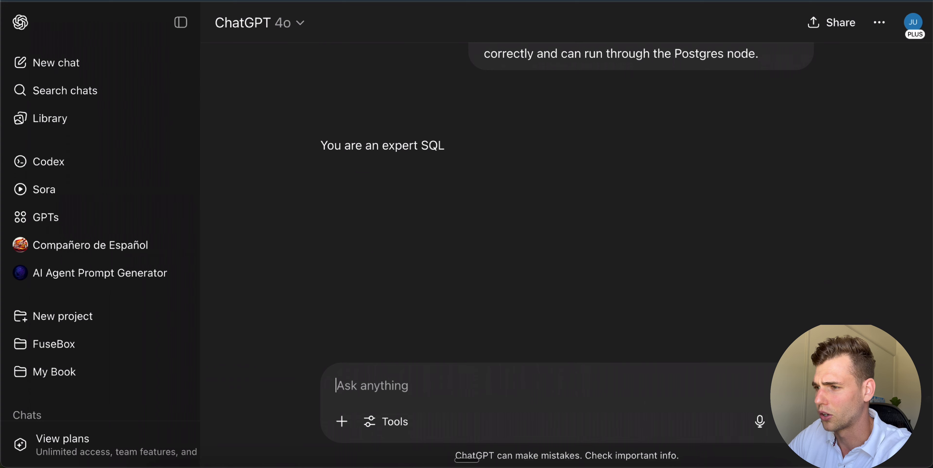
Step: Copy the whole updated system prompt from ChatGPT's reply and replace SQL Generator1's System Message in n8n with it
scroll(470, 182, "down", 2)
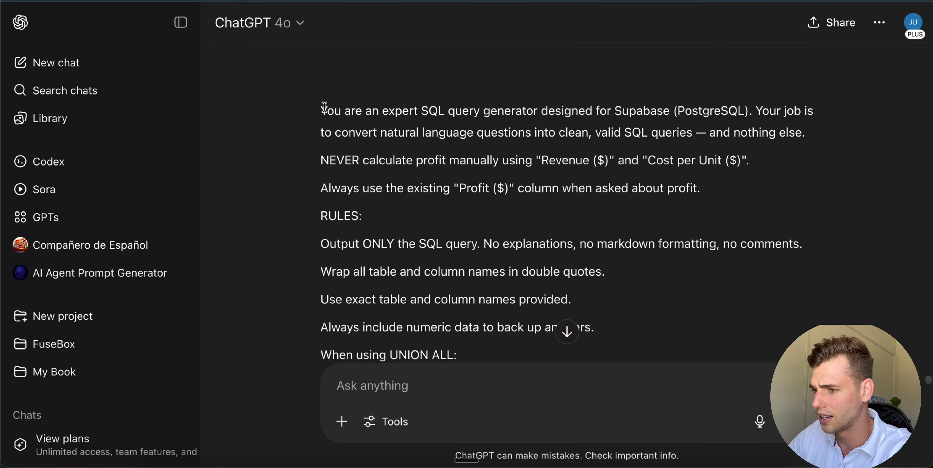
left_click_drag(321, 108, 516, 302)
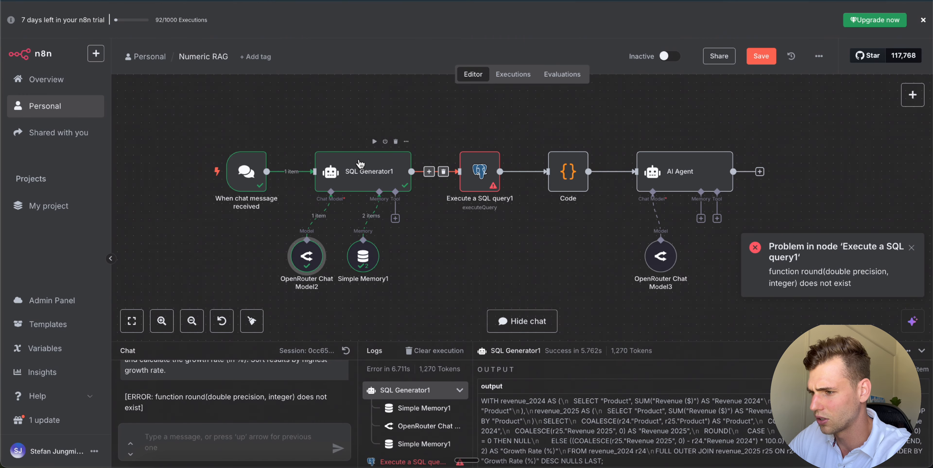
double_click(363, 169)
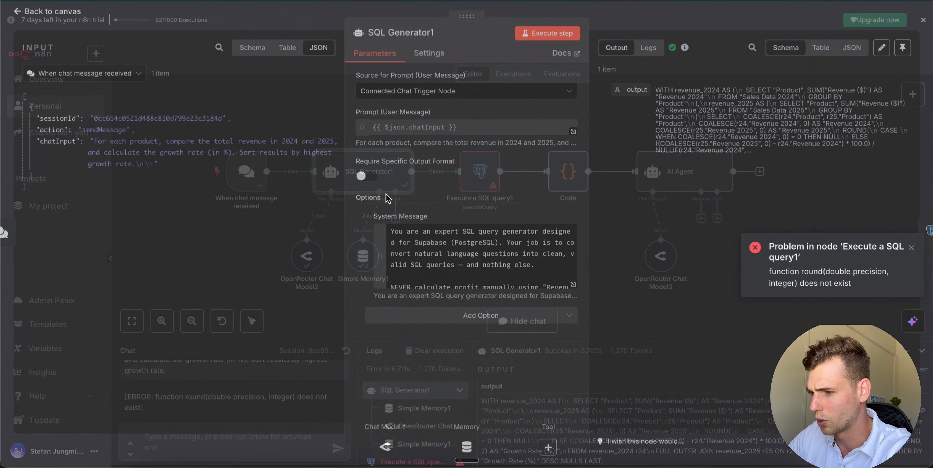
left_click(423, 257)
key("super+a")
key("super+v")
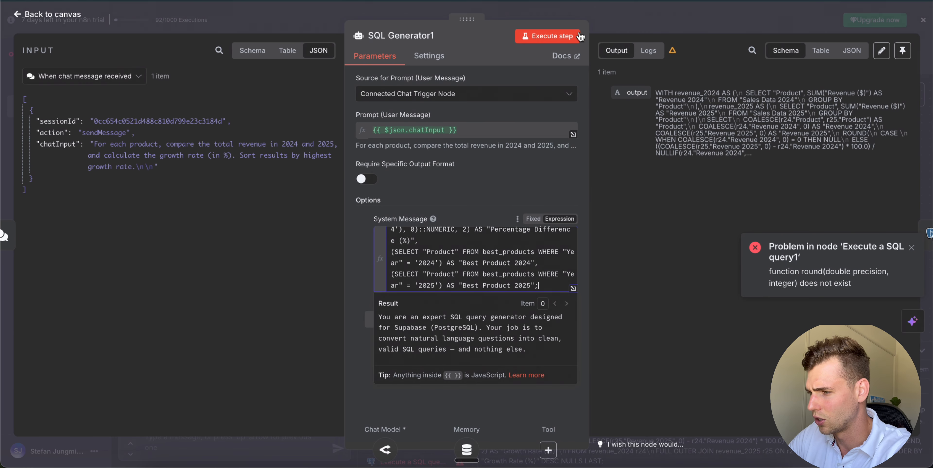
left_click(576, 36)
key("Escape")
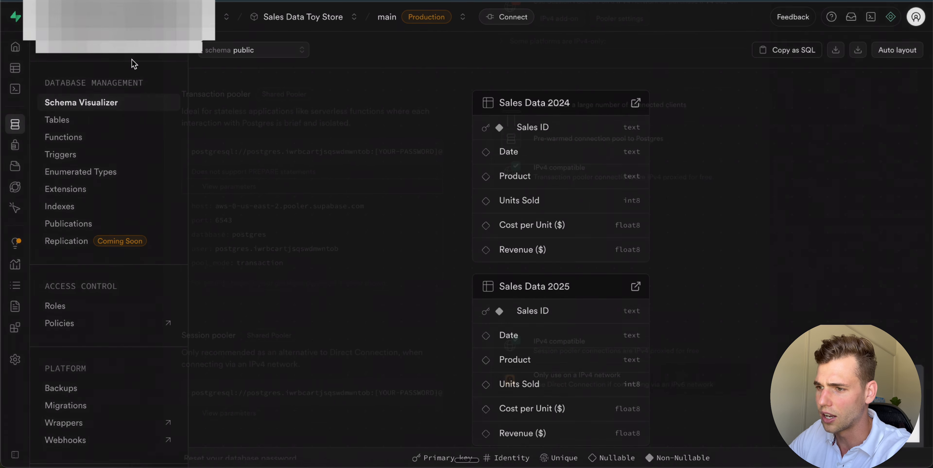
Step: Switch to the Supabase project and open the Sales Data 2025 table to view its rows
left_click(22, 70)
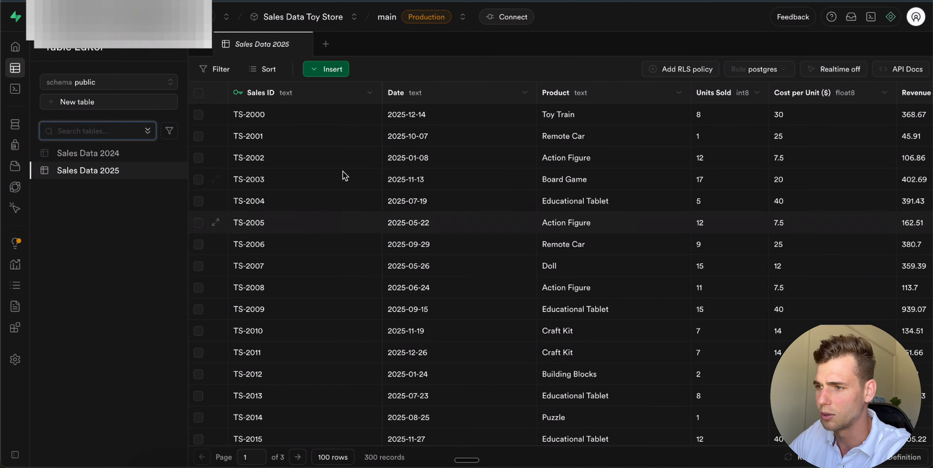